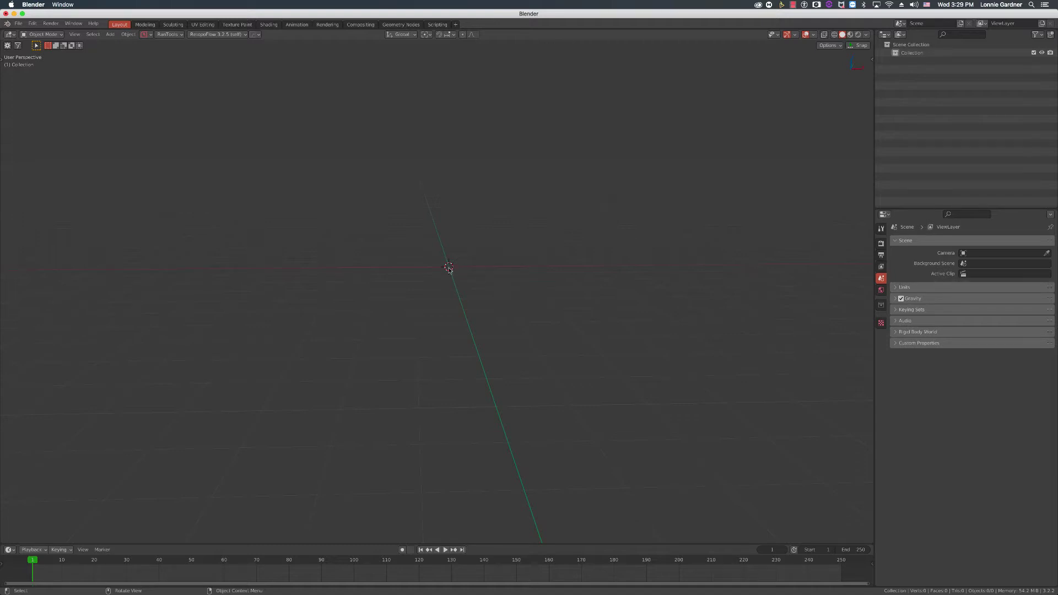
Step: Orbit the empty scene to tilt the grid, then bring Discord to the front
middle_drag(448, 268, 449, 268)
middle_drag(449, 267, 449, 270)
middle_drag(449, 272, 449, 270)
middle_drag(461, 259, 465, 259)
key(super+Tab)
key(super+Tab)
key(super+Tab)
key(super+Tab)
key(super+Tab)
key(super+Tab)
key(super+Tab)
key(super+Tab)
key(super+Tab)
key(super+Tab)
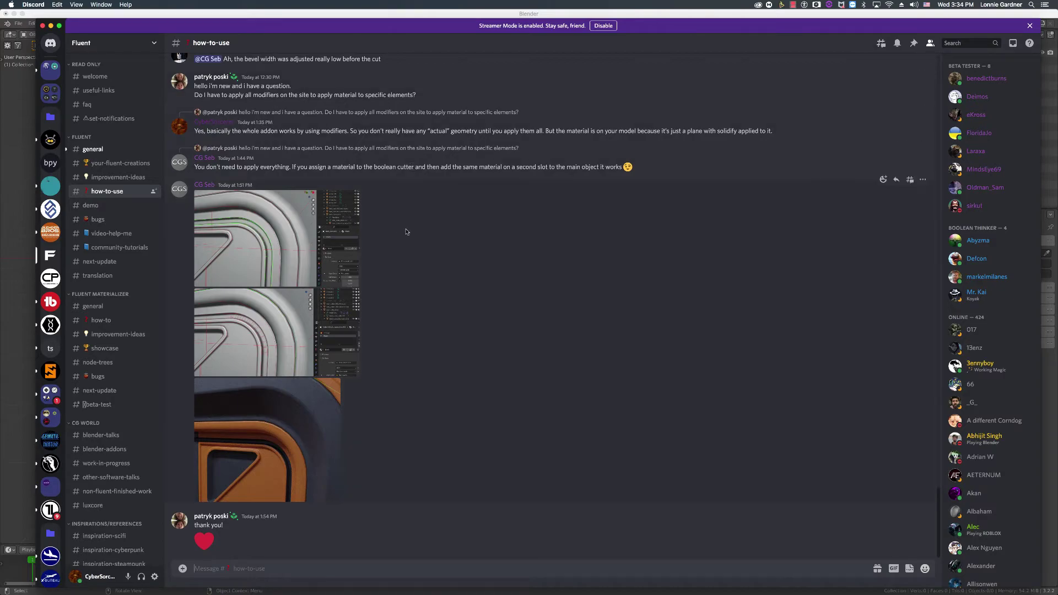
Step: Bring Blender's empty scene back in front of Discord
key(super+Tab)
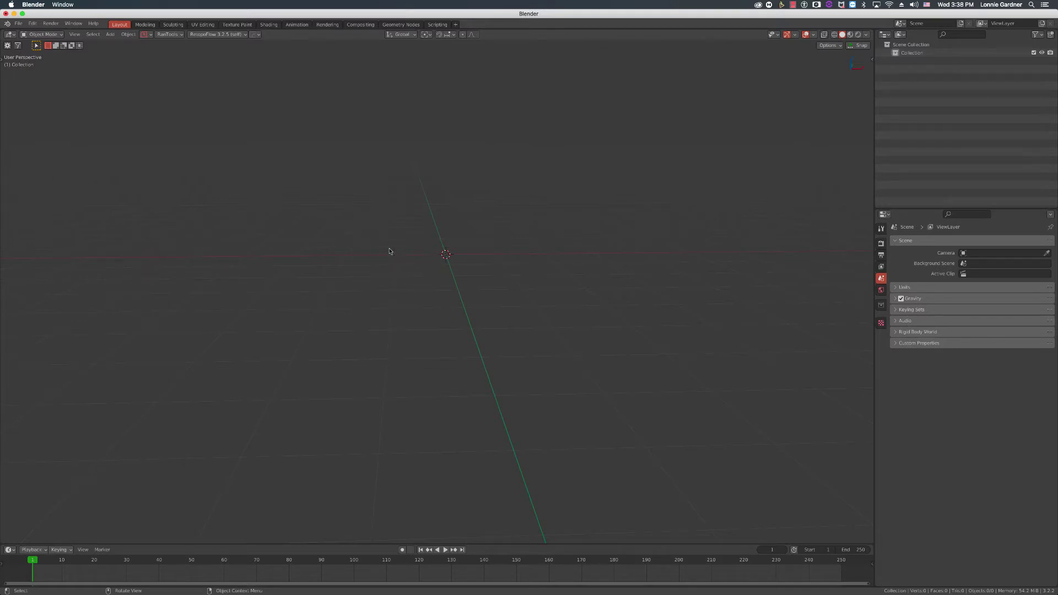
Step: Draw a rectangle with Fluent's Creation tool and validate it as a thick box
key(z)
key(f)
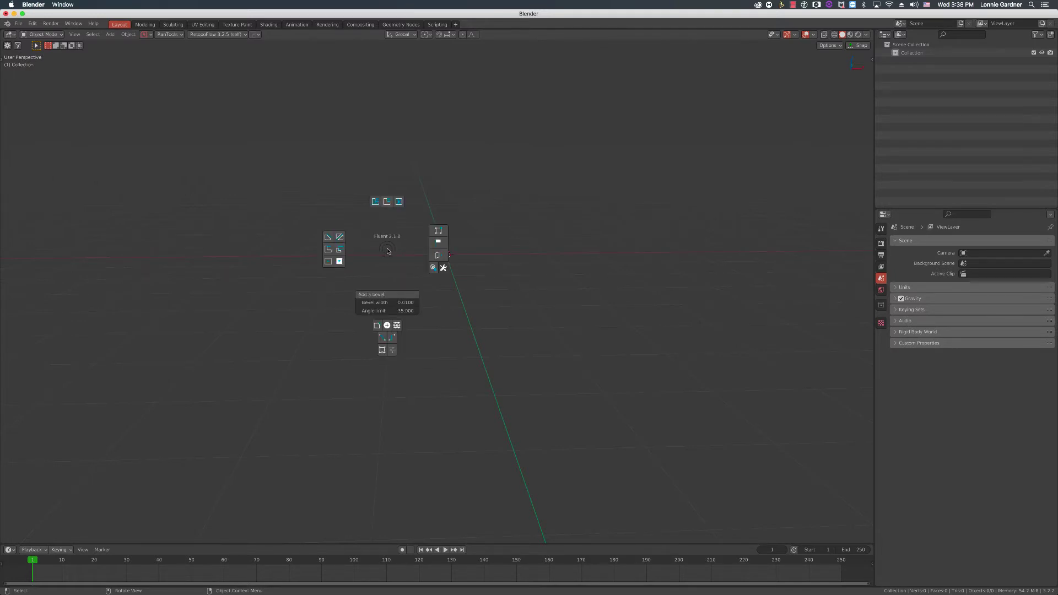
click(328, 262)
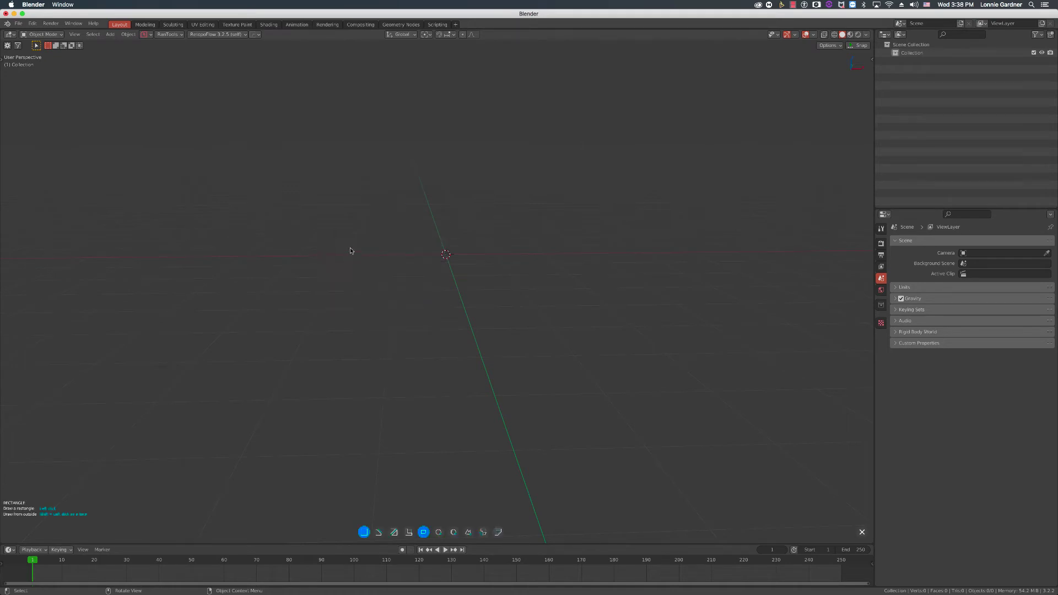
click(350, 248)
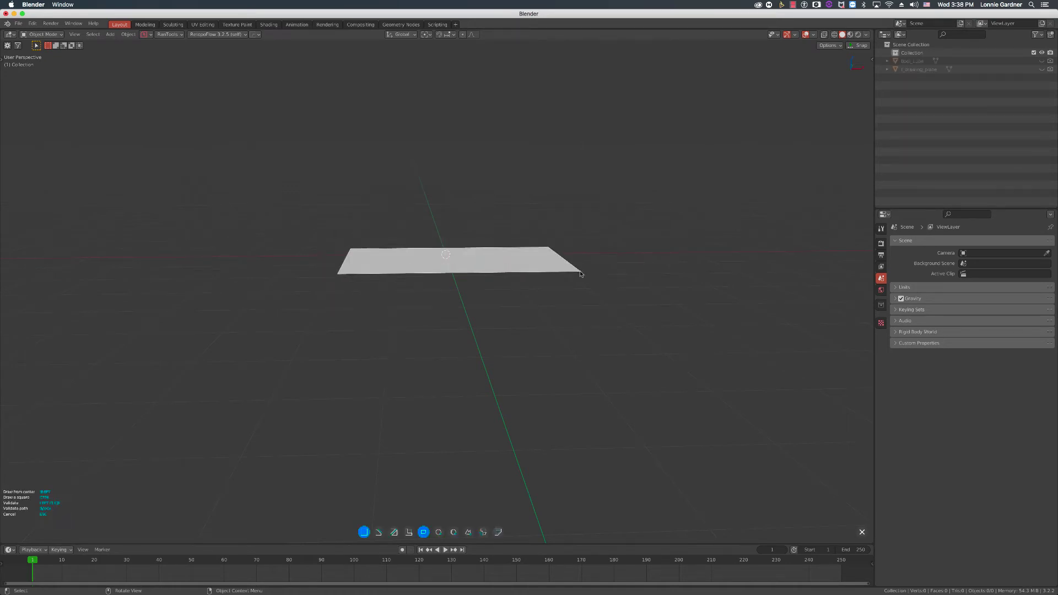
click(573, 274)
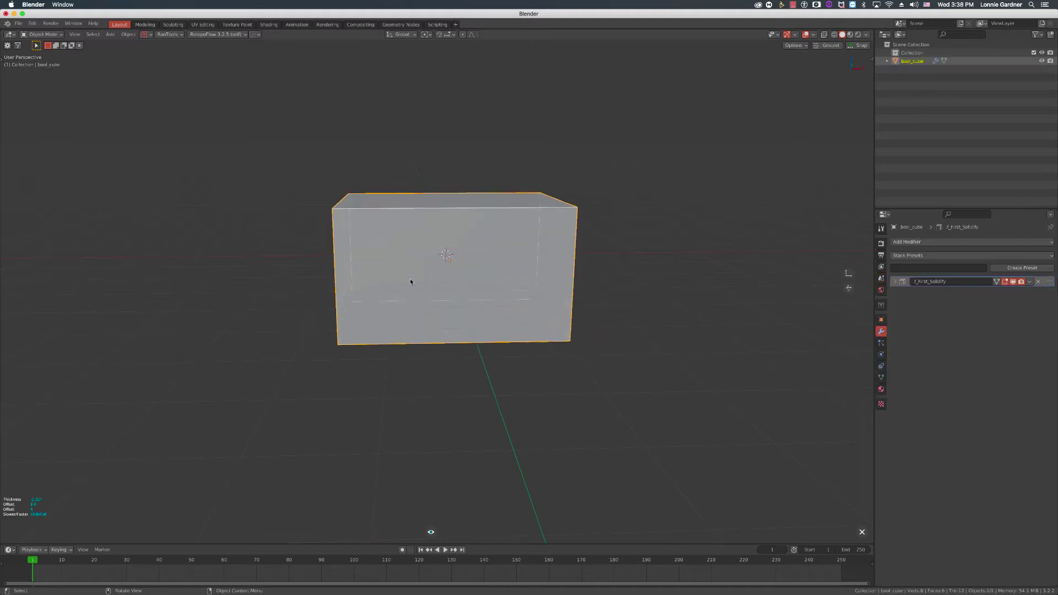
right_click(344, 280)
click(337, 258)
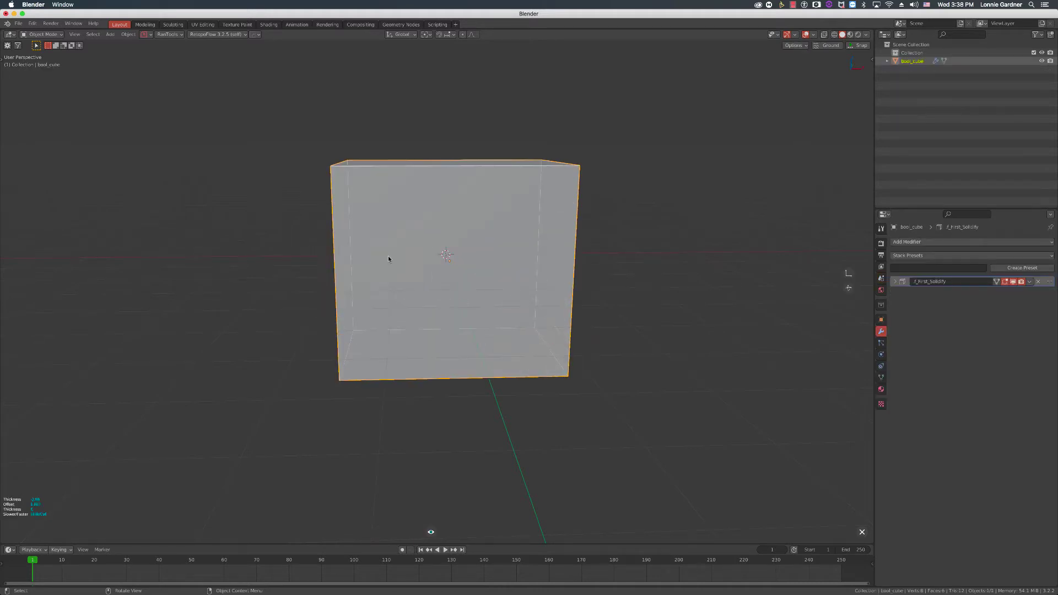
right_click(579, 259)
click(612, 260)
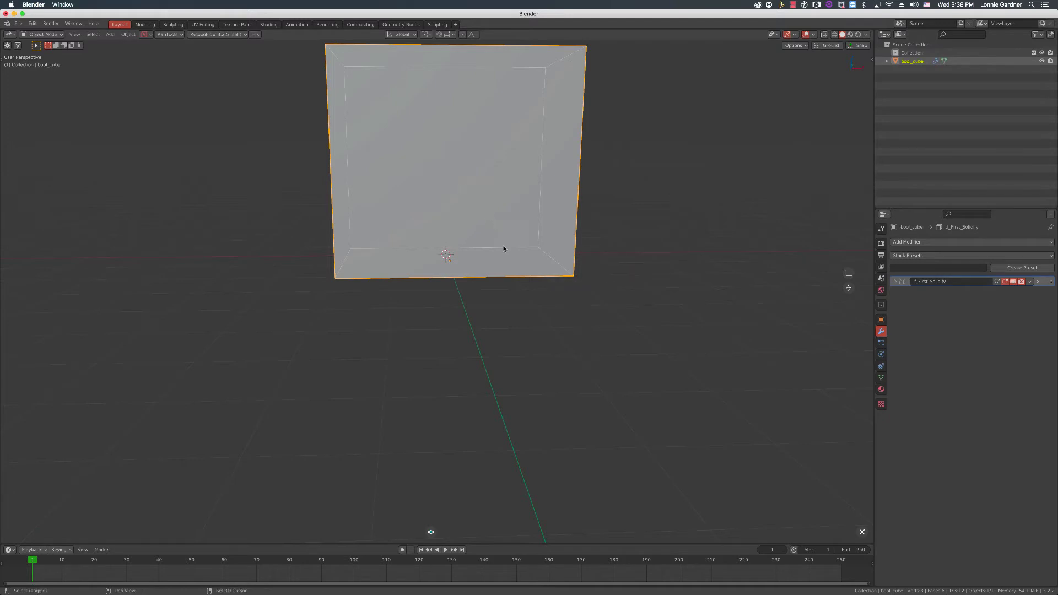
Step: Orbit and zoom around the new box, then deselect and reselect it
middle_drag(501, 248, 522, 307)
scroll(522, 307, down, 4)
scroll(521, 307, up, 3)
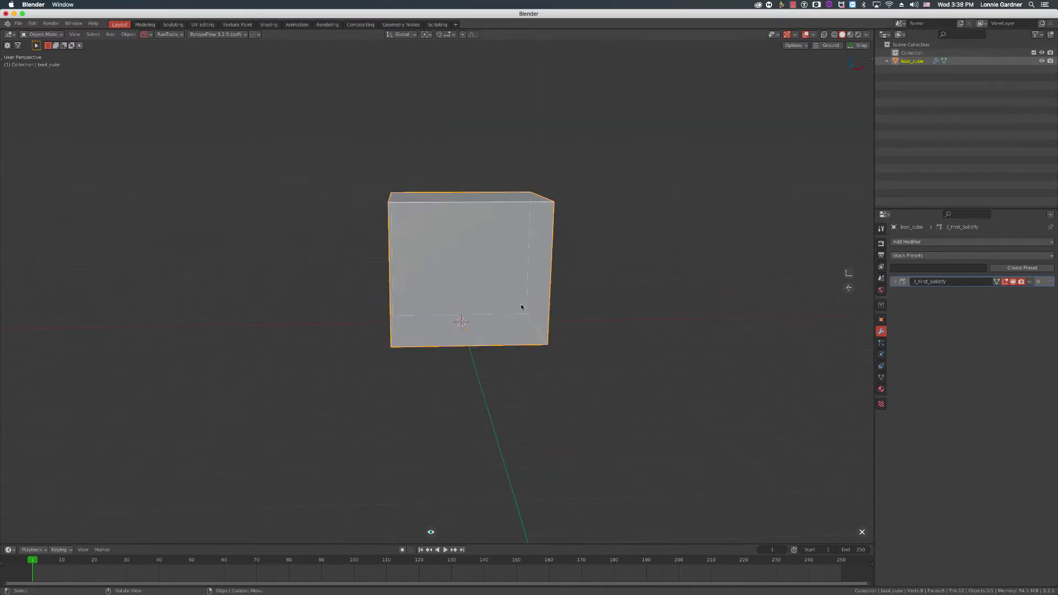
scroll(501, 287, down, 2)
key(alt+a)
click(470, 246)
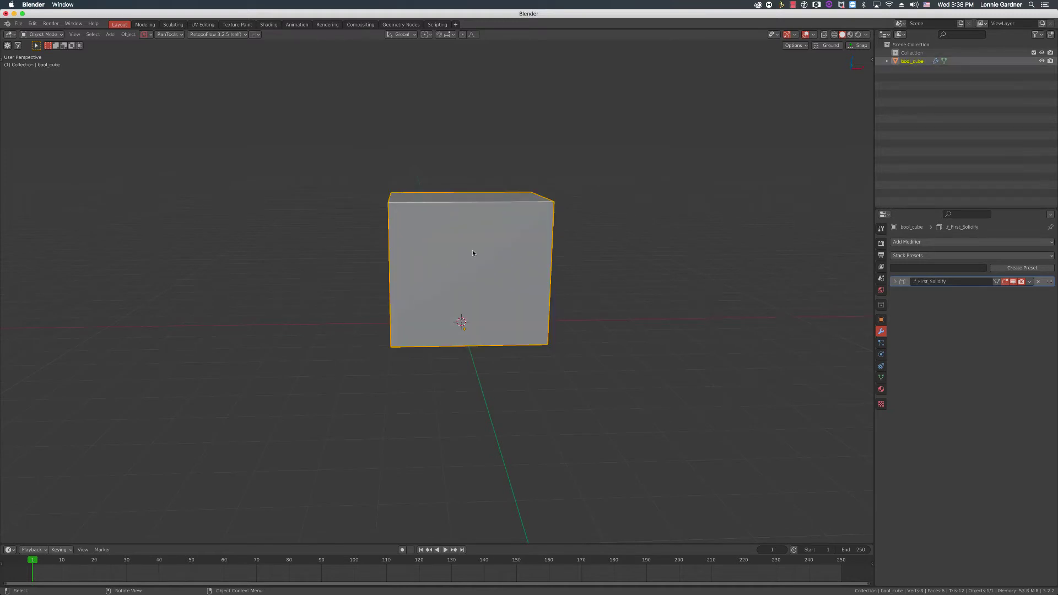
middle_drag(472, 249, 485, 265)
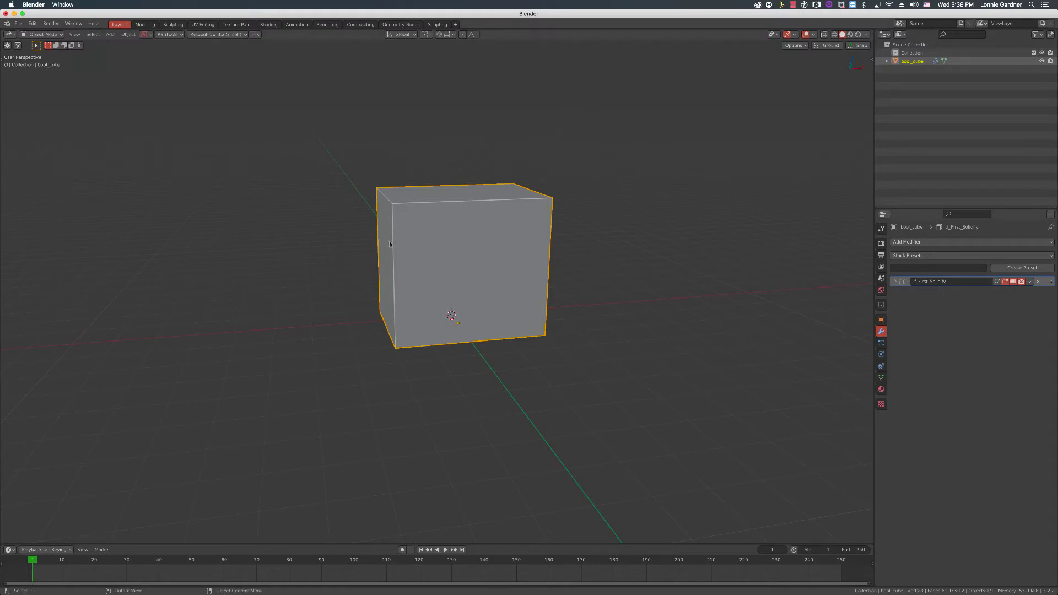
Step: Add Fluent's First Bevel and round the box's left and right vertical edges
key(f)
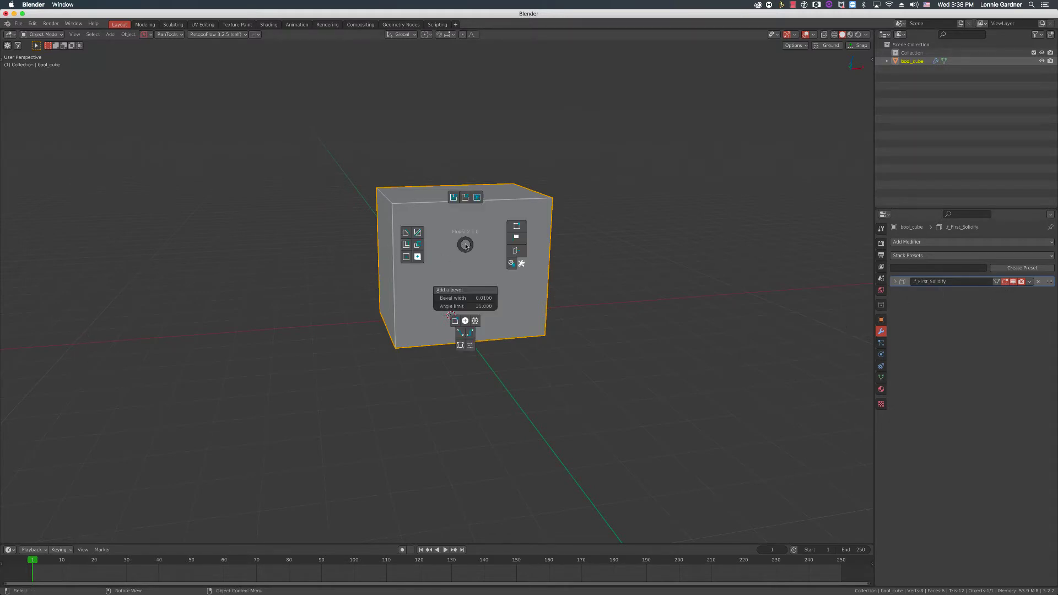
click(510, 232)
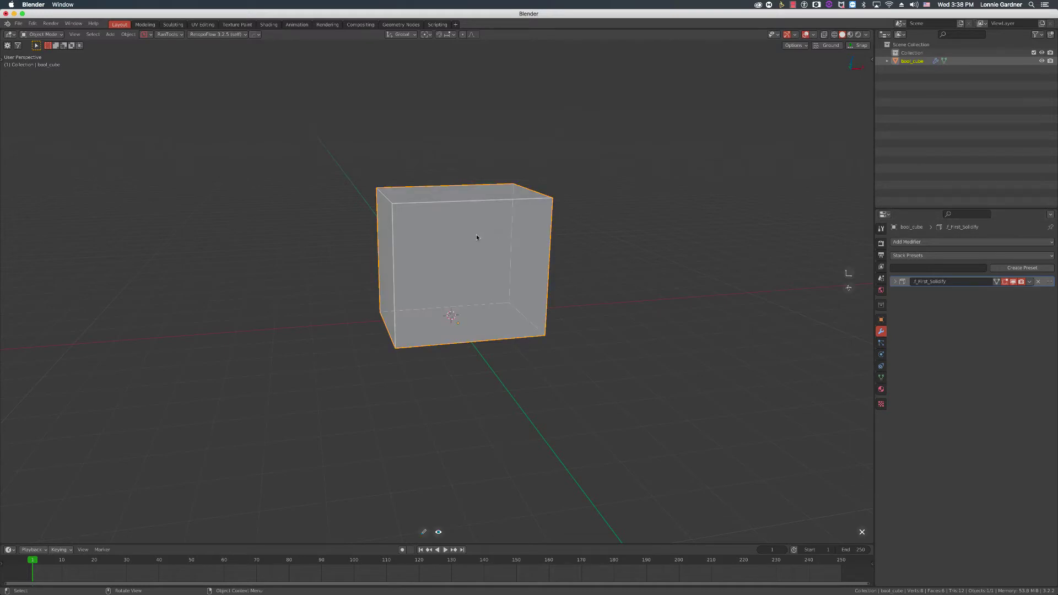
key(f)
click(447, 227)
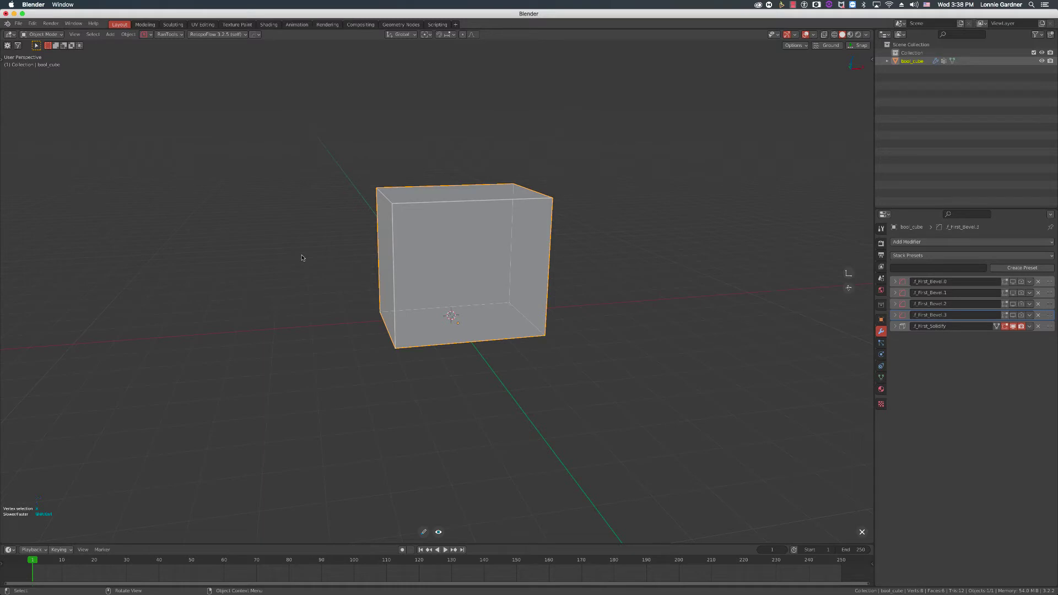
click(410, 355)
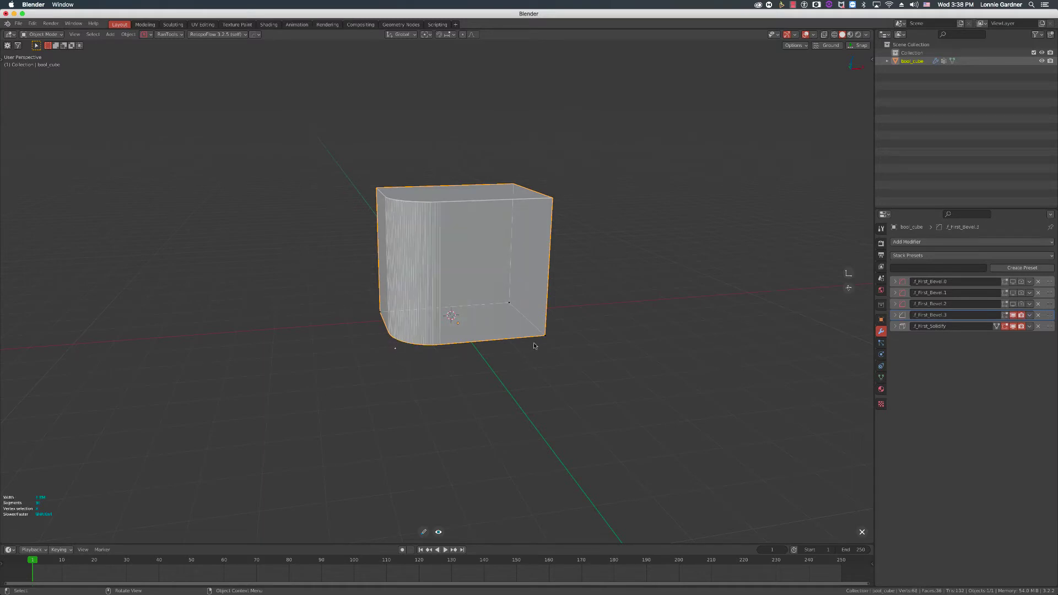
click(547, 337)
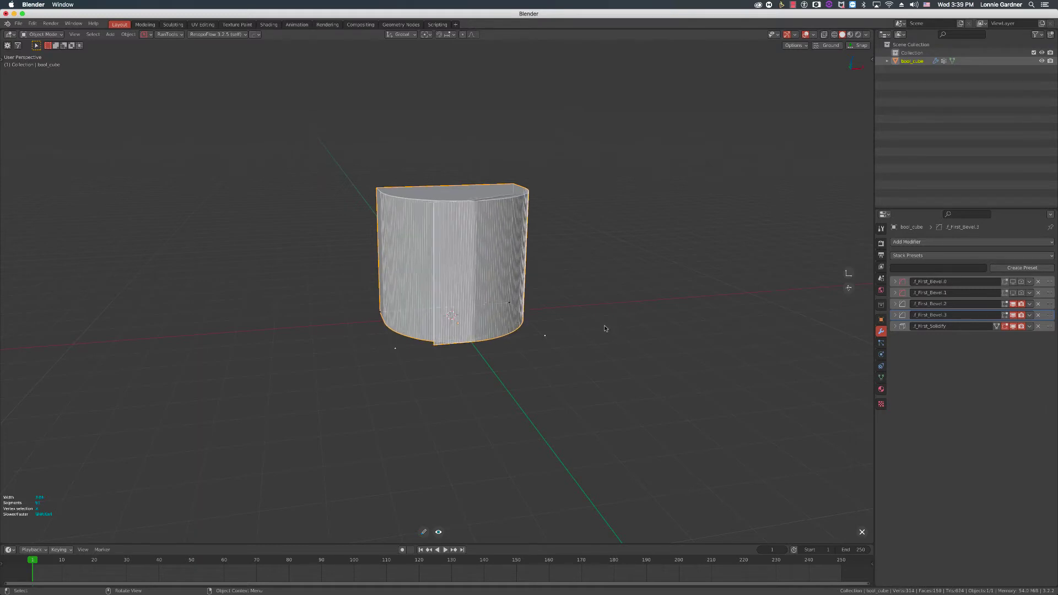
right_click(601, 330)
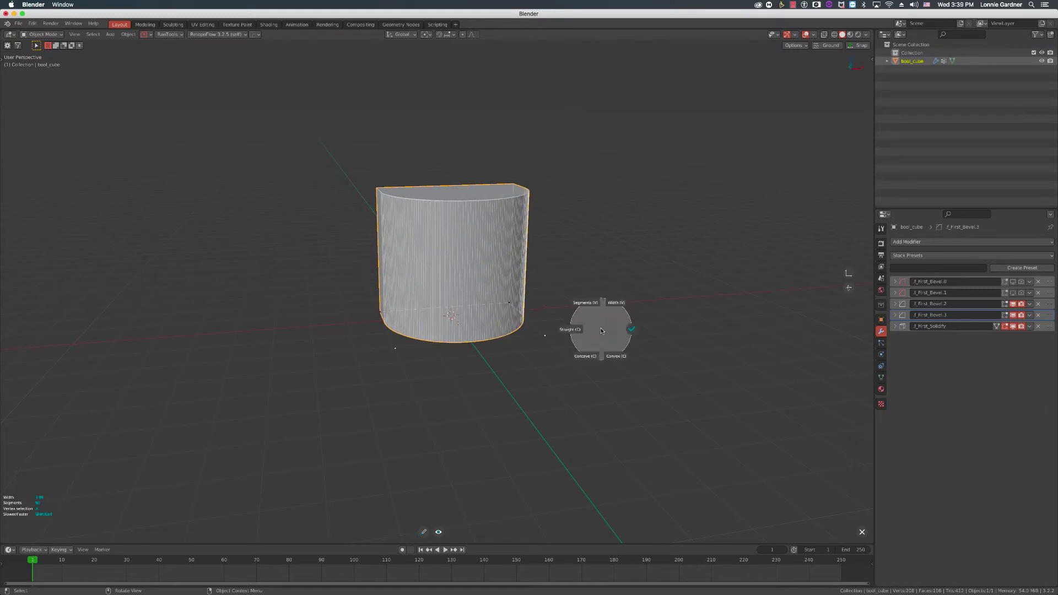
click(601, 329)
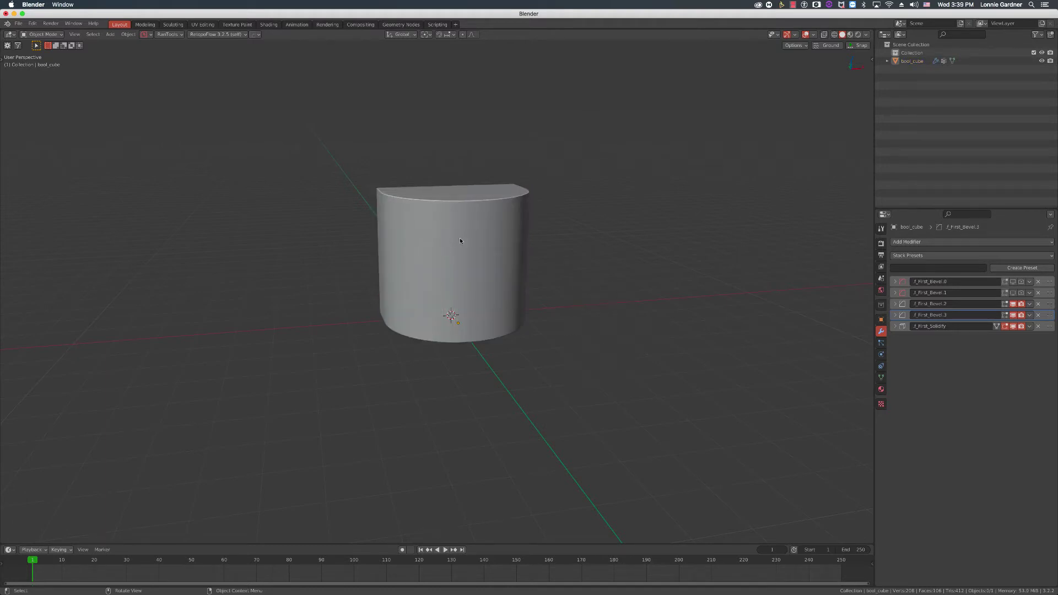
Step: Switch the viewport to Top view to see the rounded footprint
key(grave)
click(463, 181)
key(grave)
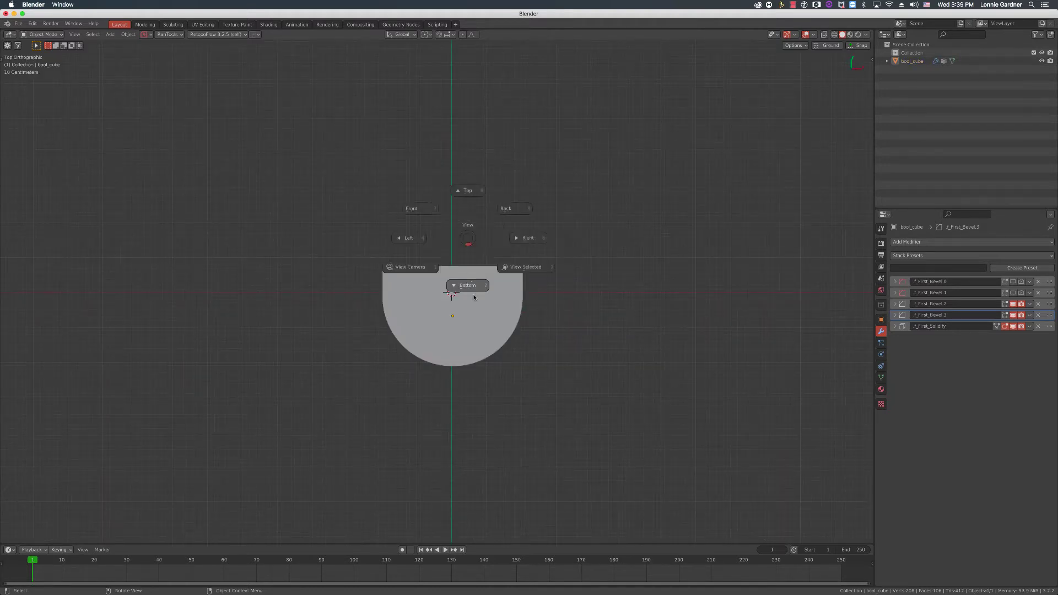
Step: View the block from Bottom, then orbit into a perspective view of the half-cylinder
click(474, 297)
key(grave)
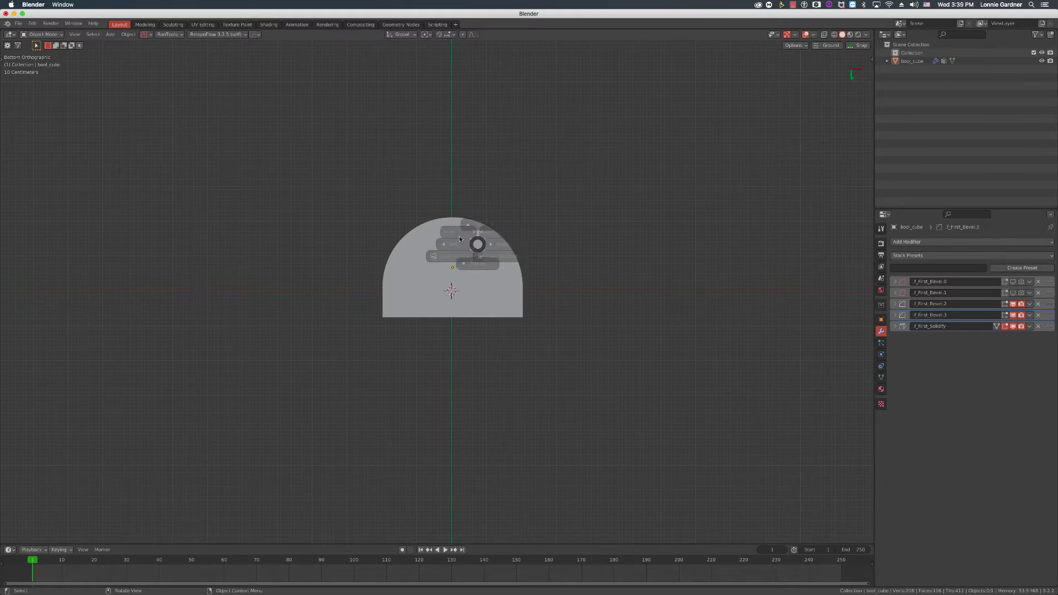
middle_drag(468, 267, 454, 292)
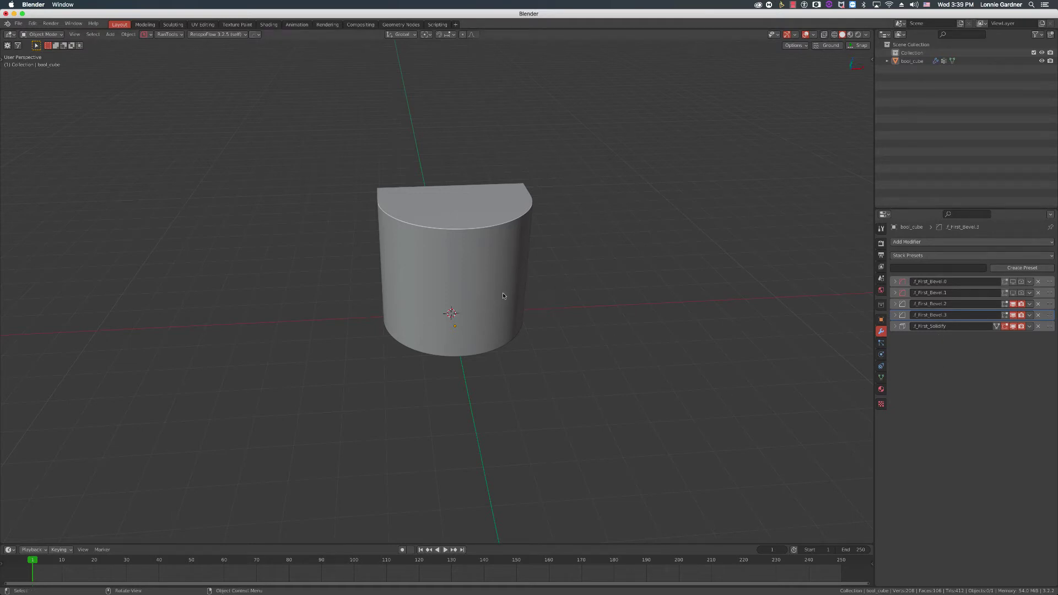
middle_drag(503, 293, 503, 292)
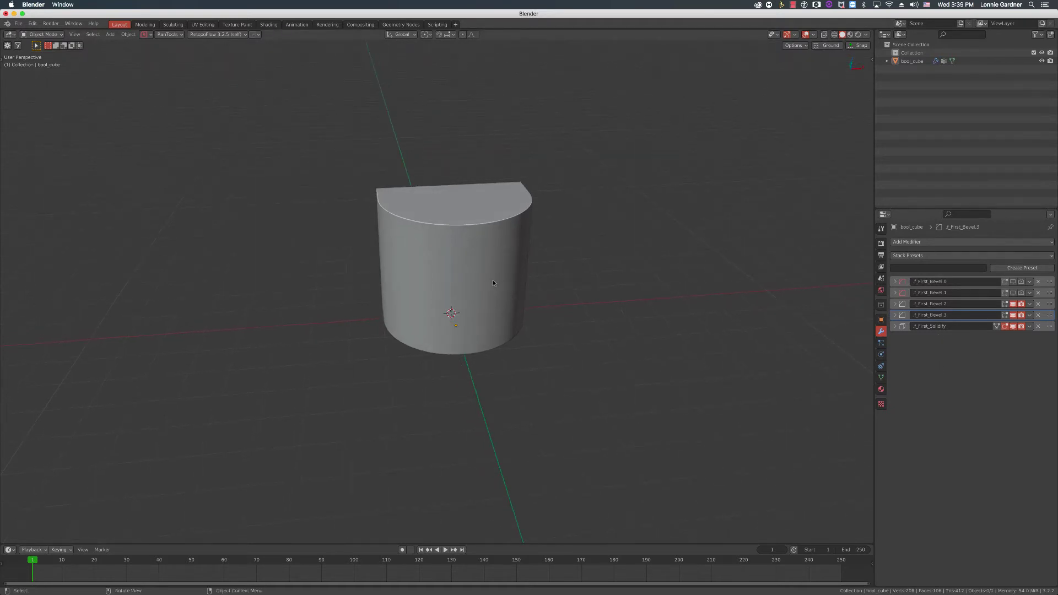
key(super+Tab)
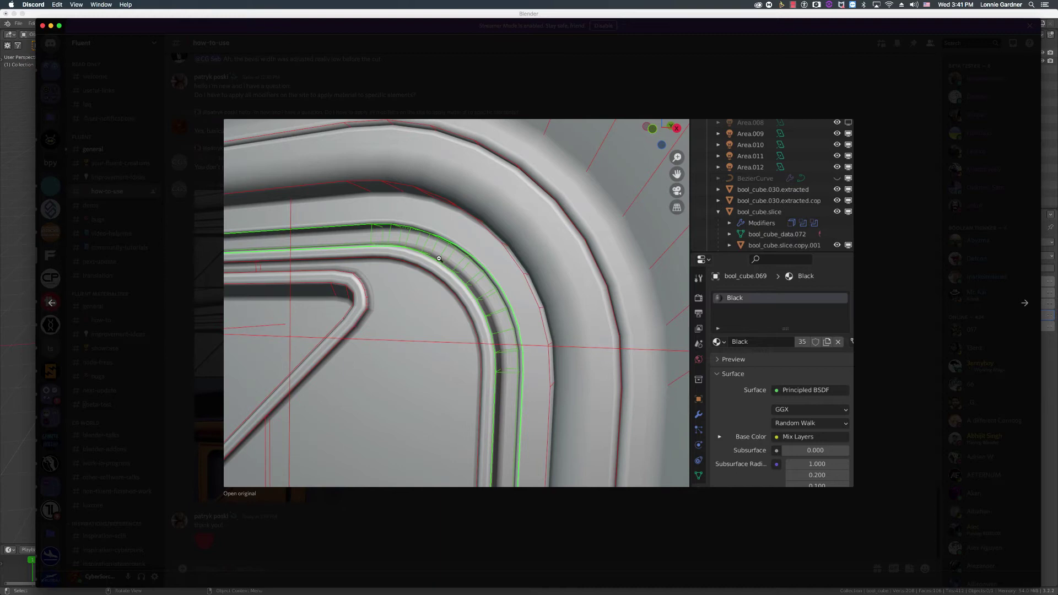
key(super+Tab)
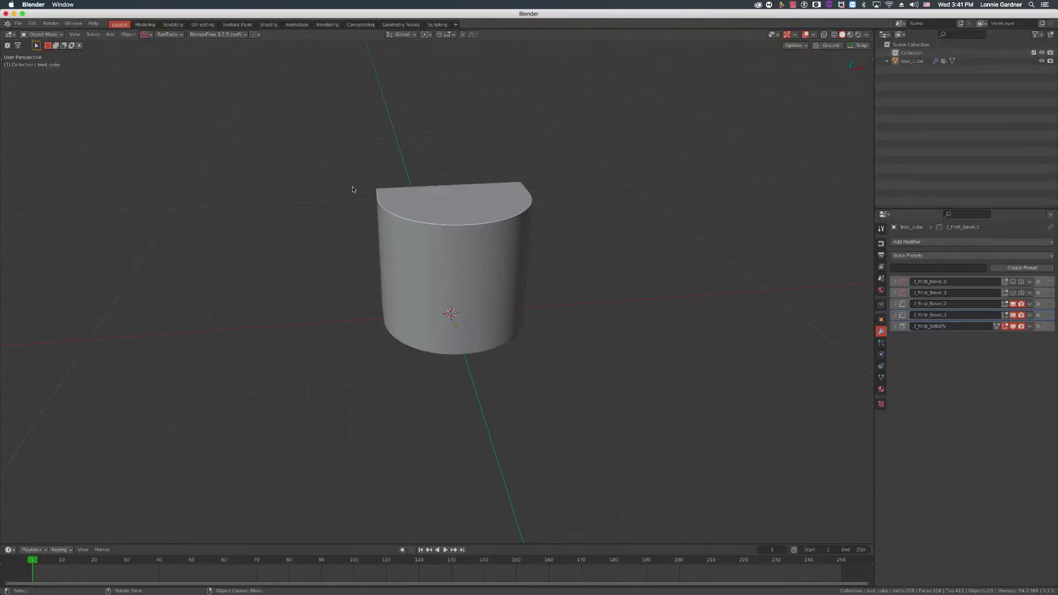
key(ctrl)
Step: Browse the Themes section of Preferences, close it, and switch to Discord's shared screenshot
key(super+comma)
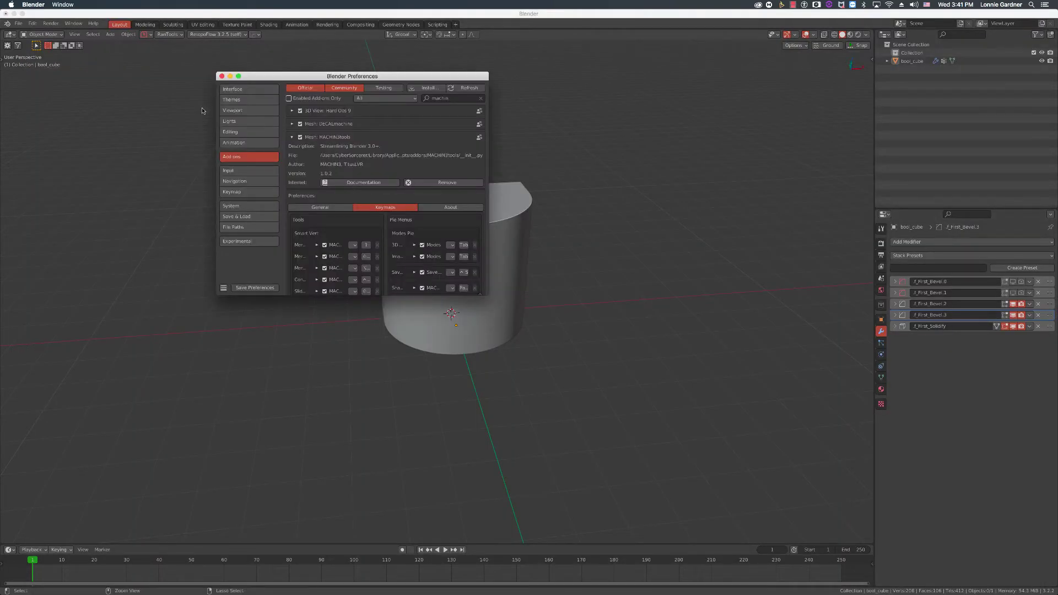
click(246, 100)
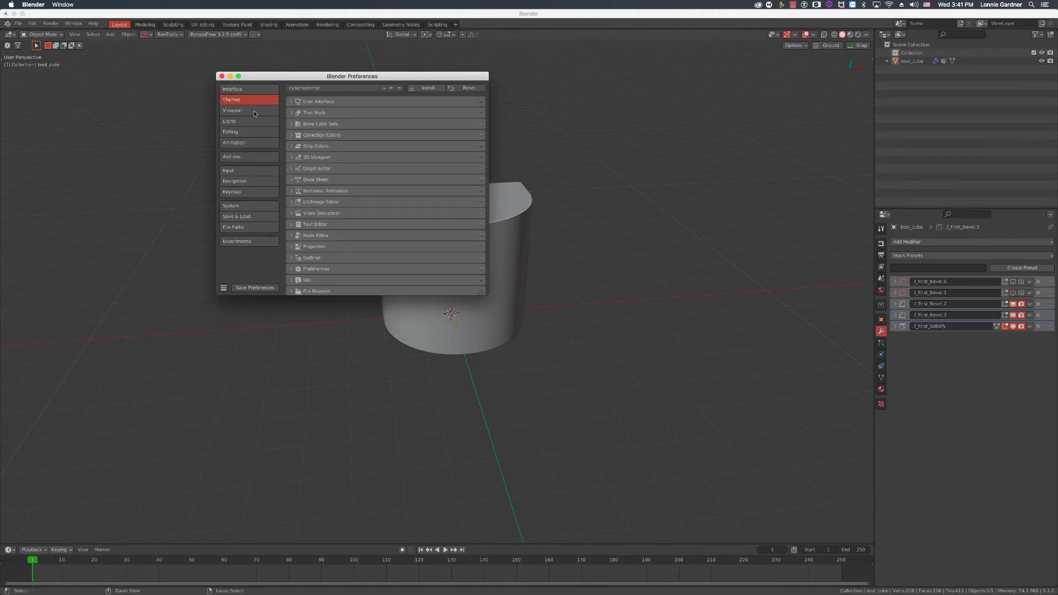
scroll(342, 252, down, 3)
scroll(342, 253, down, 1)
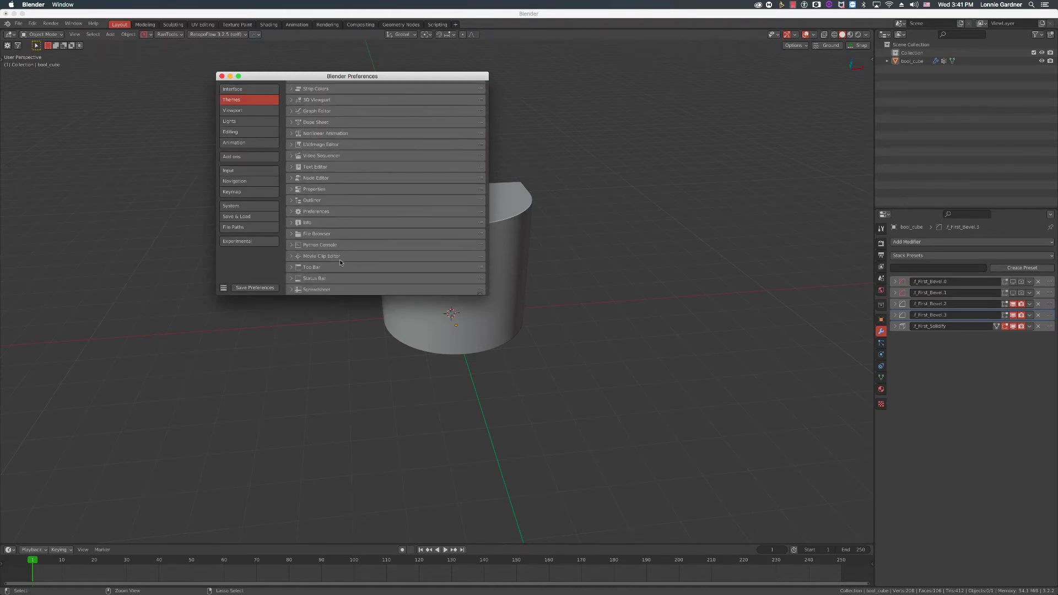
scroll(339, 263, up, 3)
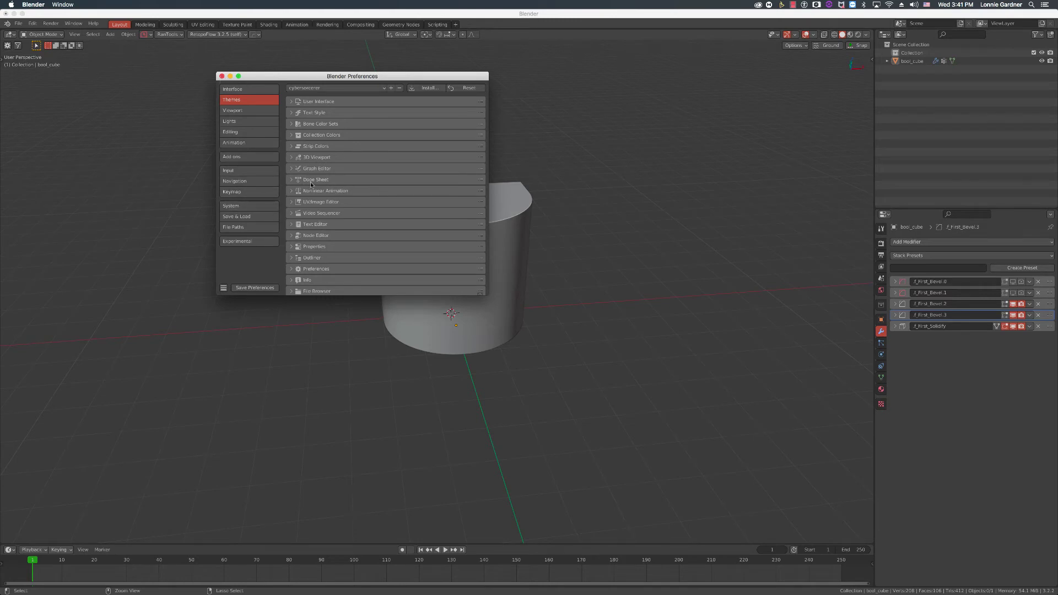
click(222, 77)
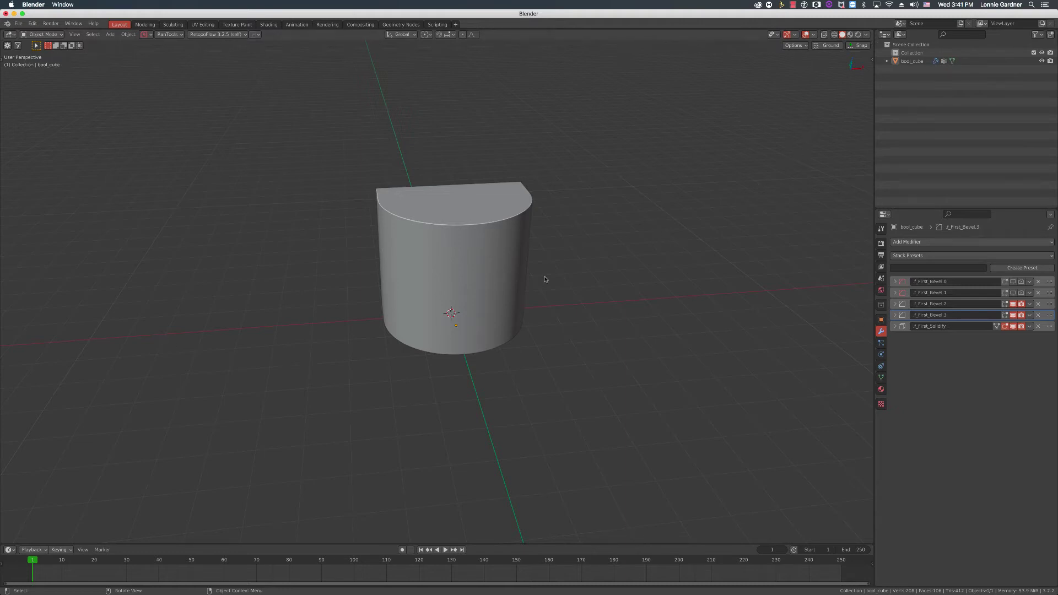
key(super+Tab)
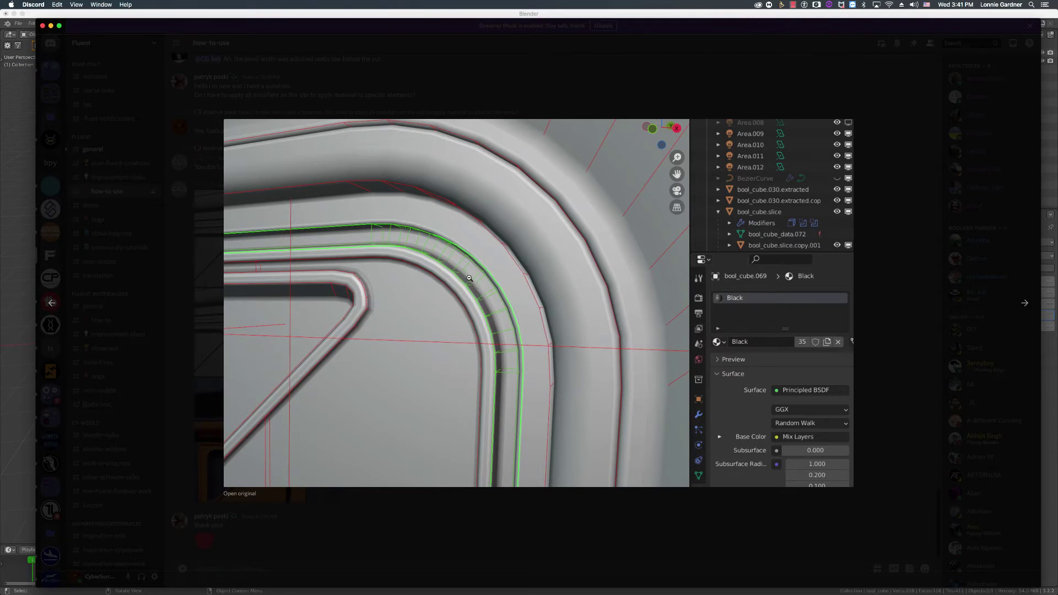
Step: Glance at Blender, return to Discord, and advance to the next shared image
key(super+Tab)
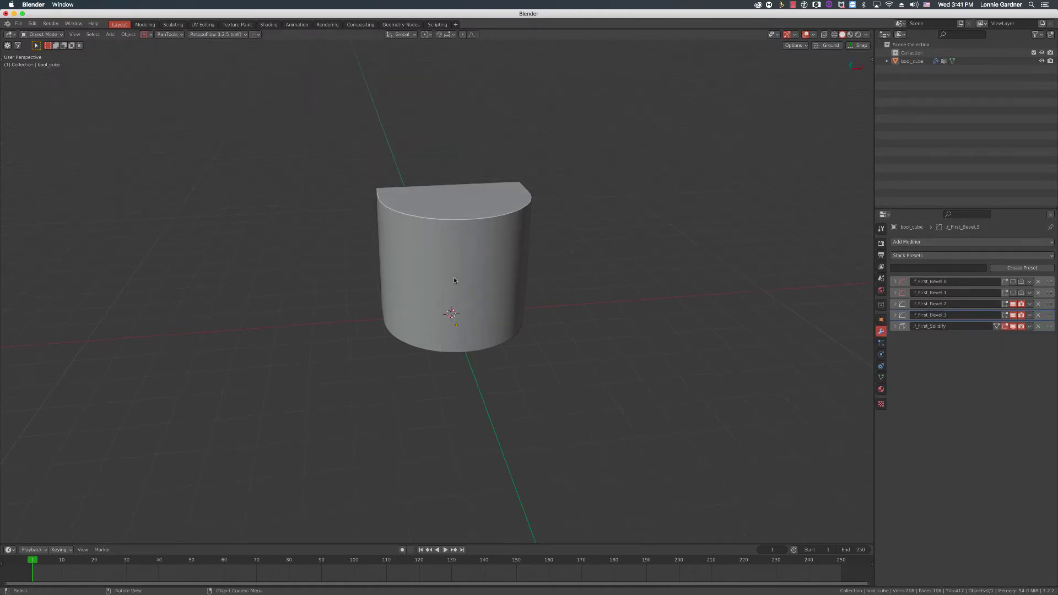
key(super+Tab)
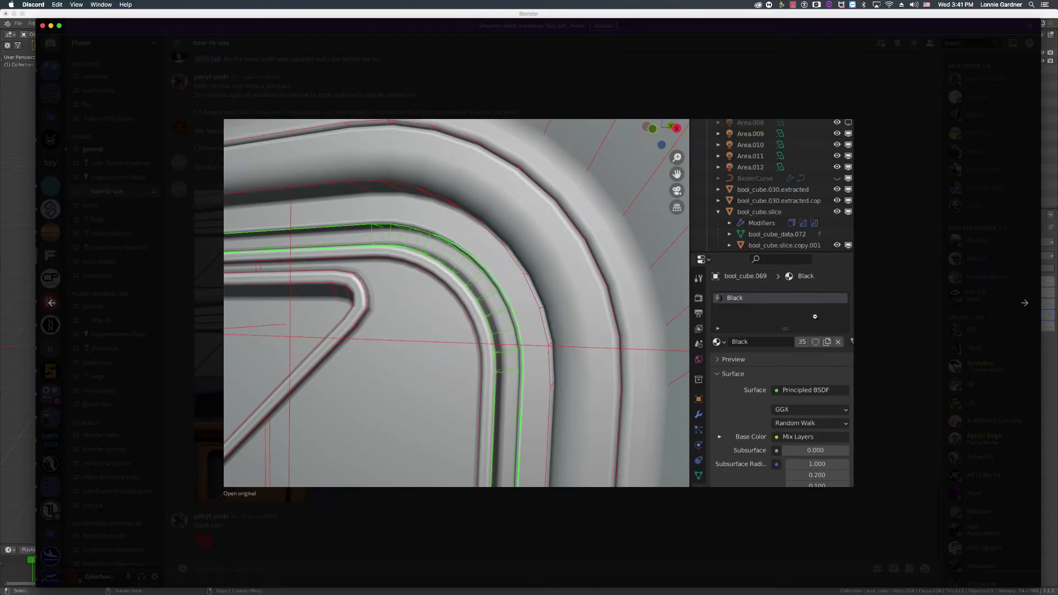
click(1024, 304)
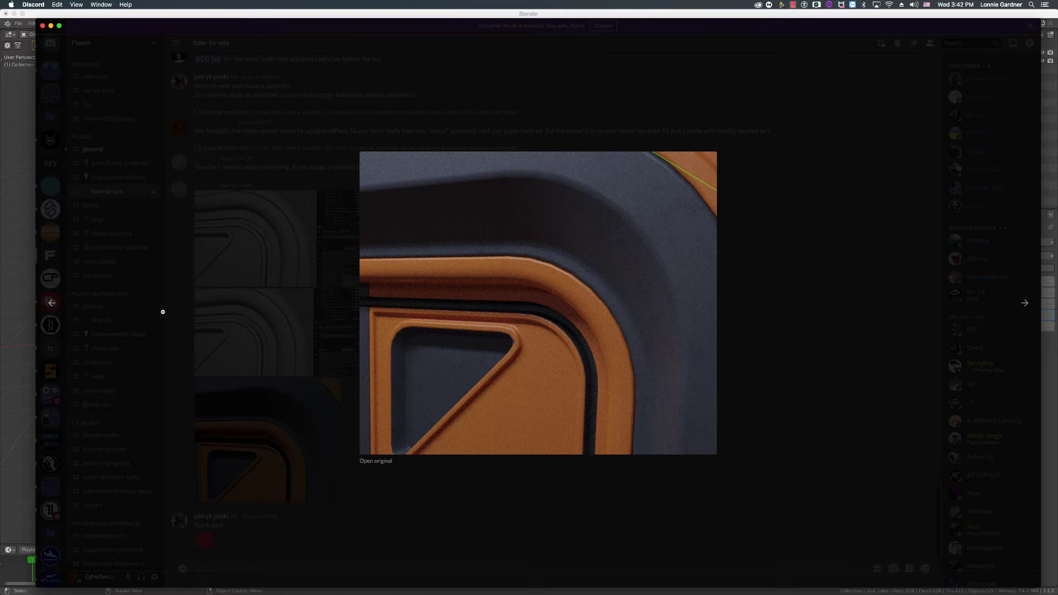
Step: Step through Discord's shared images, then return to Blender and select the half-cylinder block
click(51, 303)
click(52, 303)
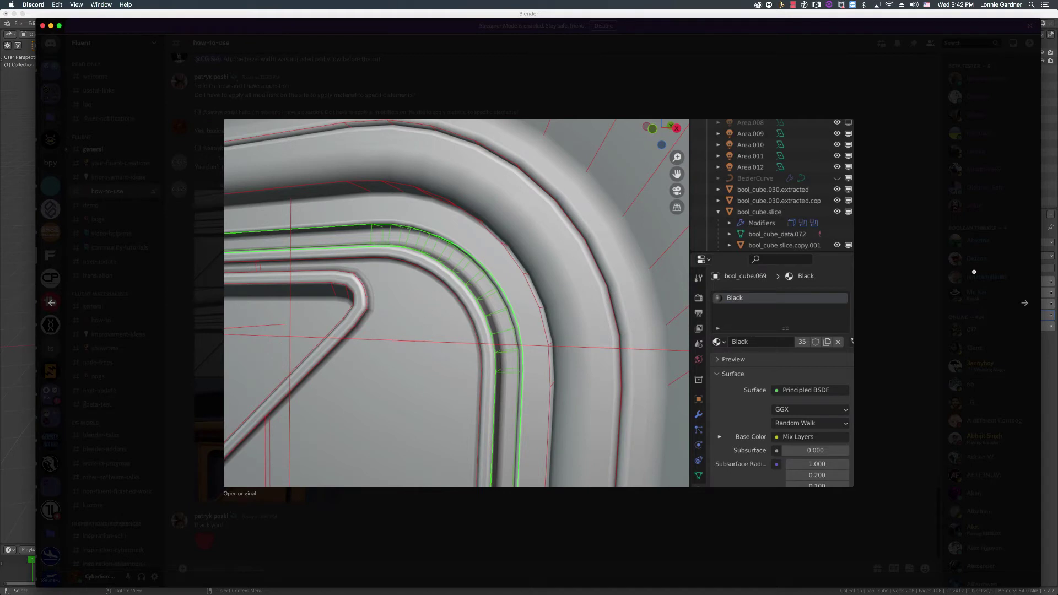
click(1026, 302)
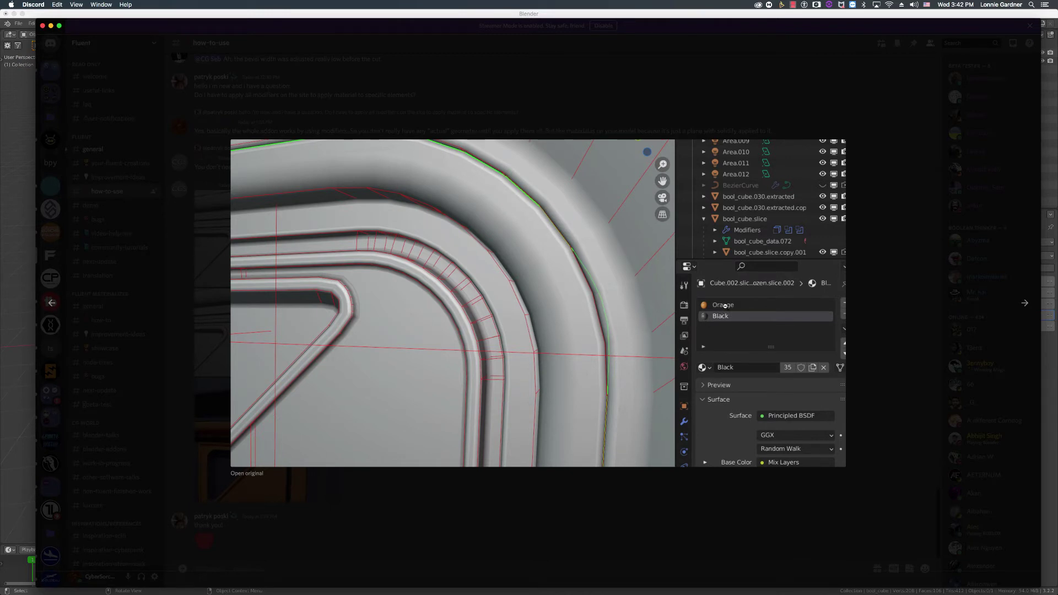
click(51, 302)
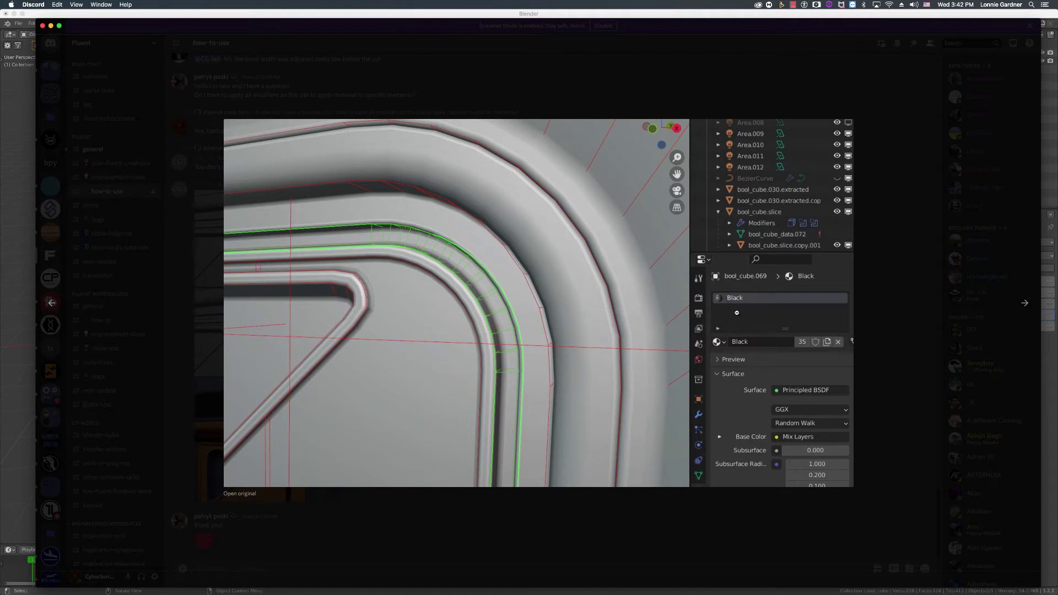
click(1025, 303)
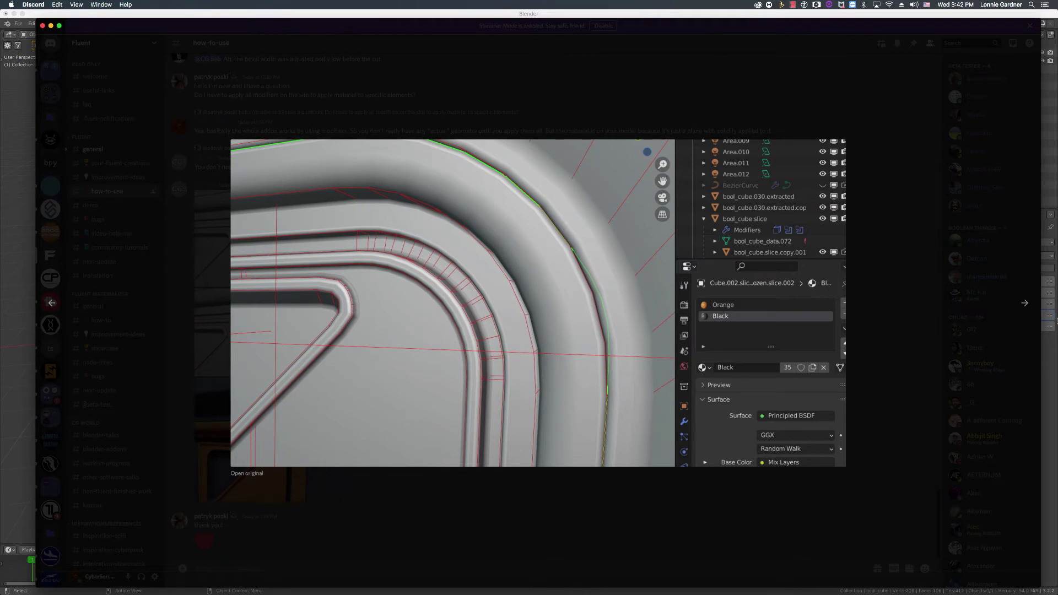
click(1024, 303)
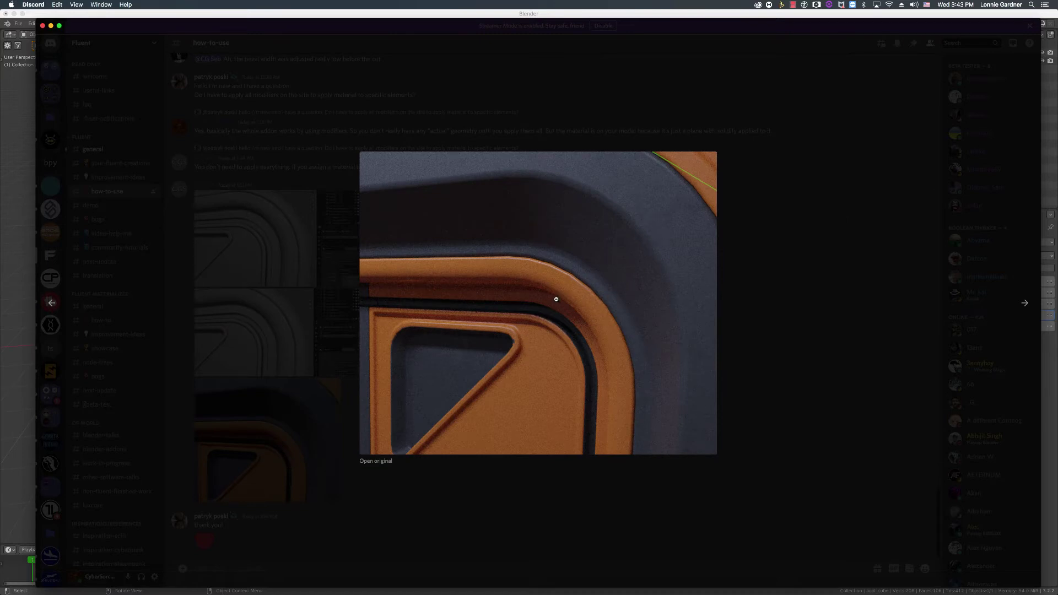
key(super+Tab)
click(454, 274)
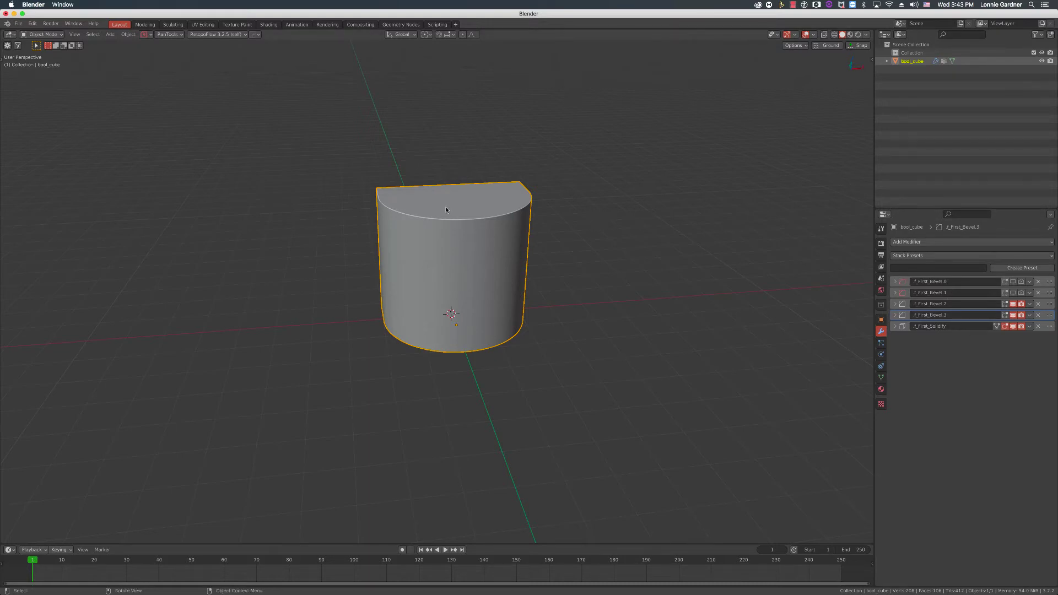
Step: Raise the interface Resolution Scale to 1.42 and save the preferences
key(super+comma)
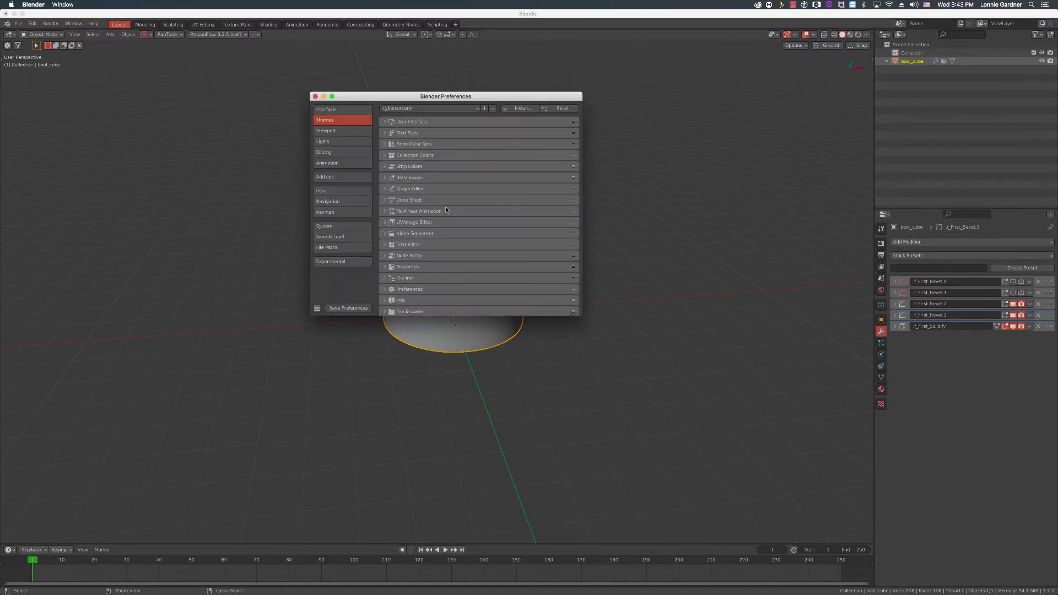
click(325, 109)
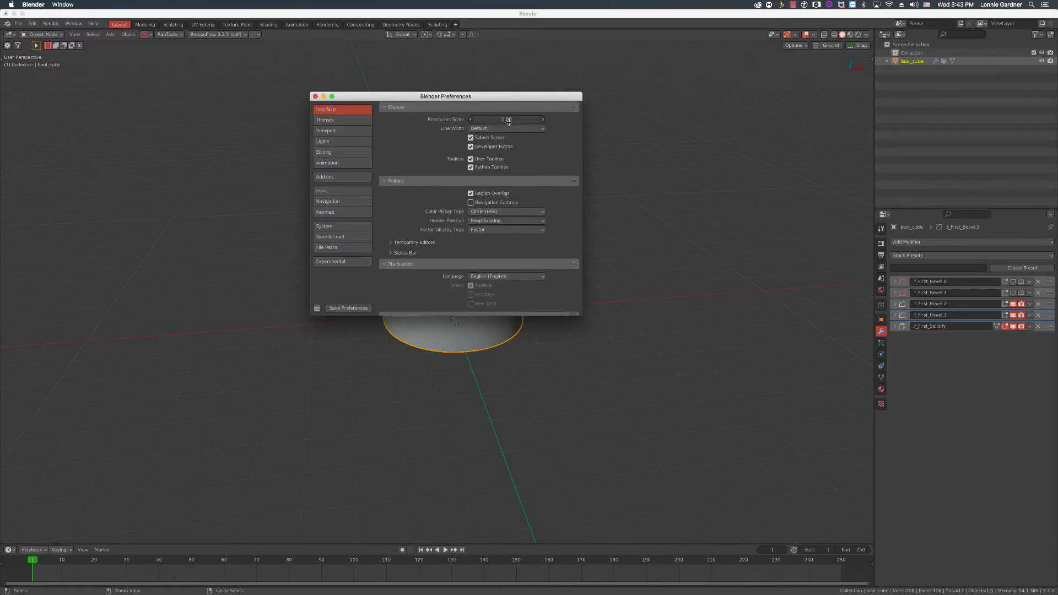
mouse_move(506, 119)
mouse_down()
mouse_move(520, 124)
mouse_move(506, 125)
mouse_up()
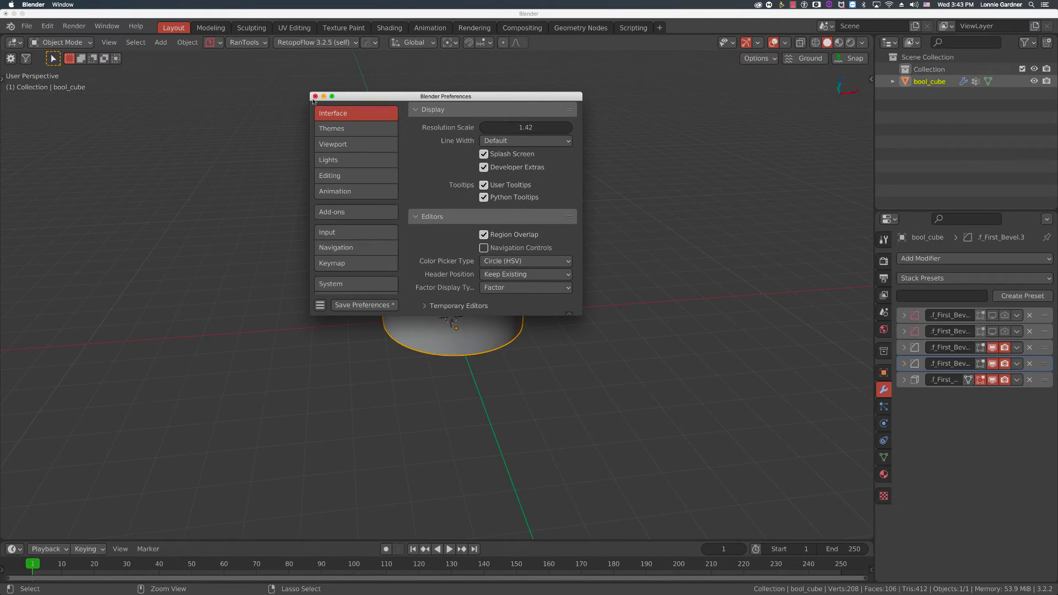
click(366, 305)
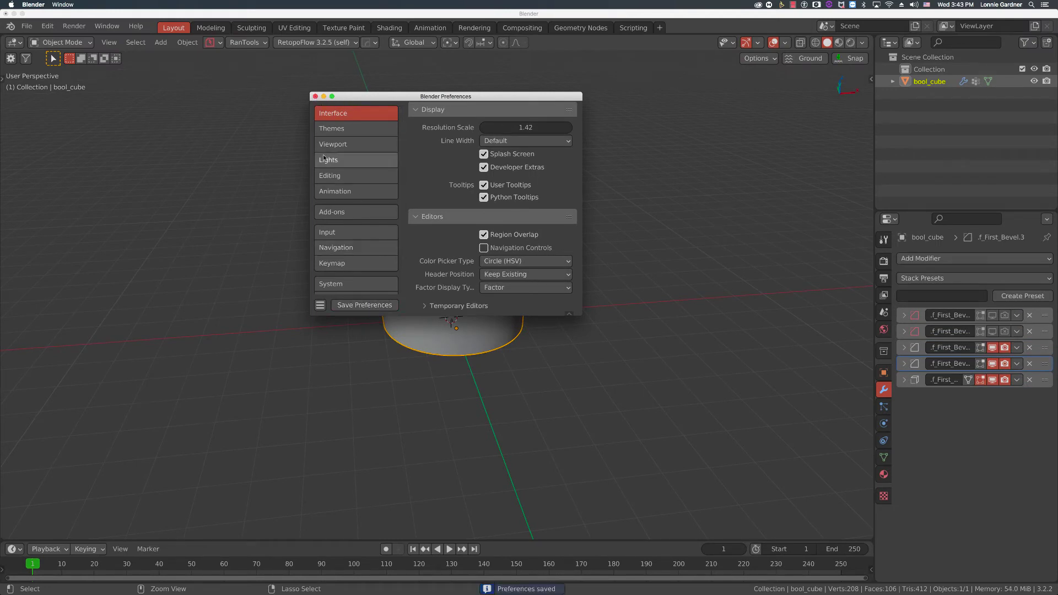
click(315, 97)
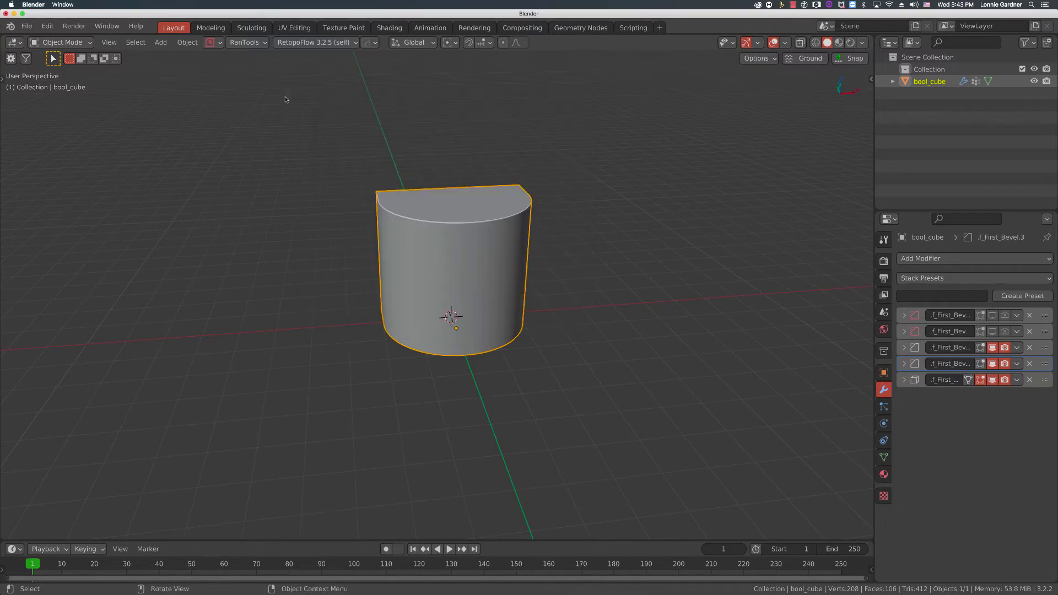
middle_drag(601, 260, 574, 283)
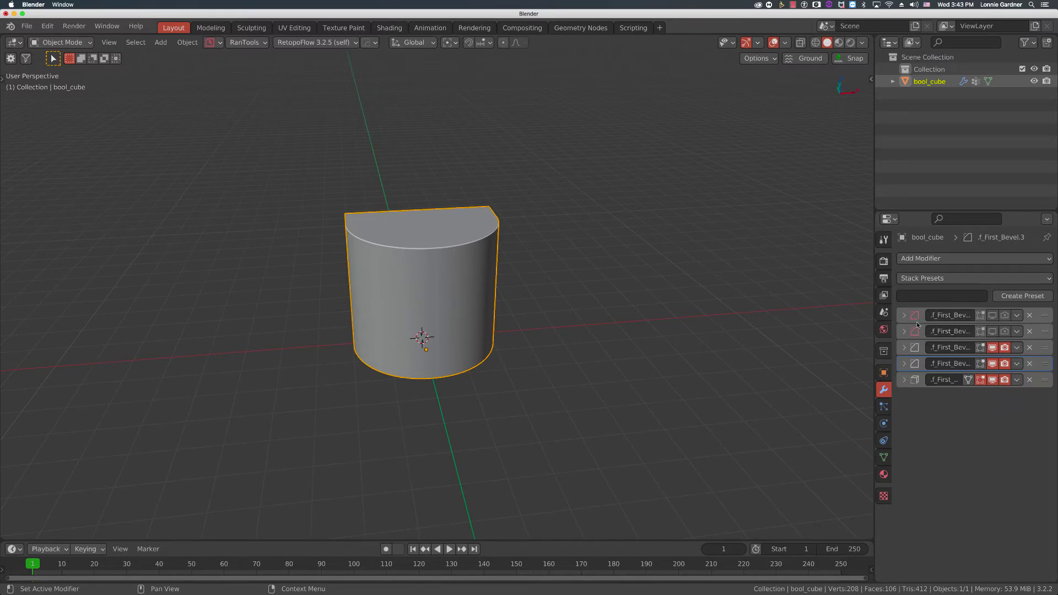
click(993, 315)
click(992, 315)
click(992, 331)
click(993, 315)
click(992, 315)
click(992, 348)
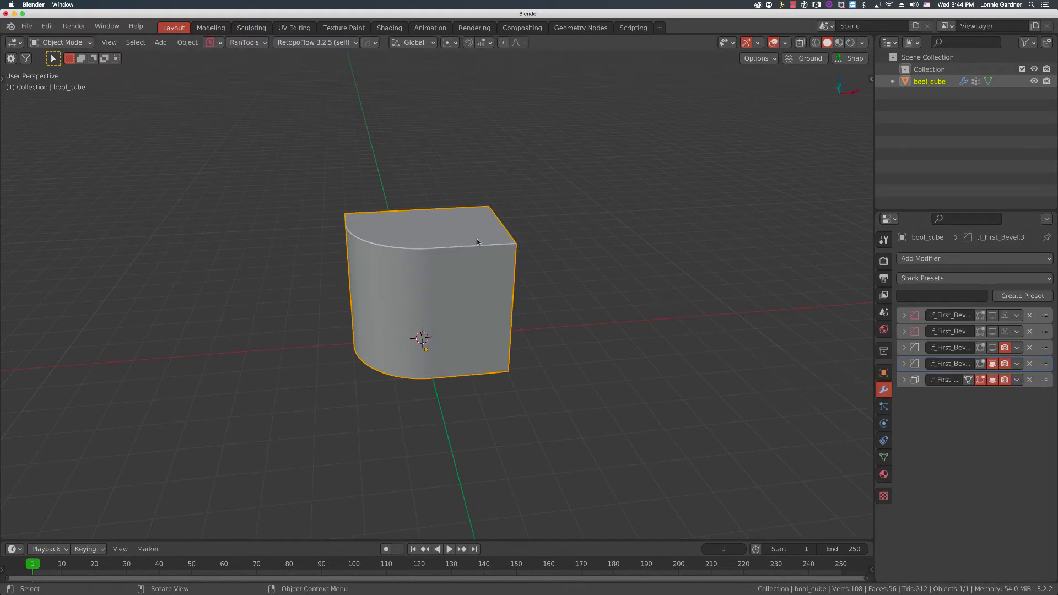
click(992, 347)
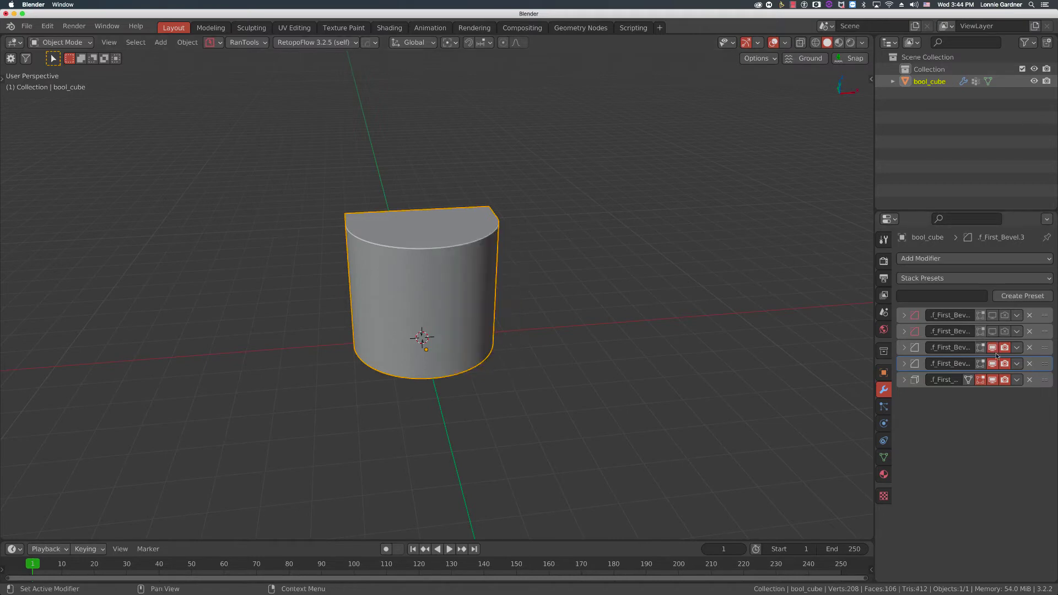
click(992, 364)
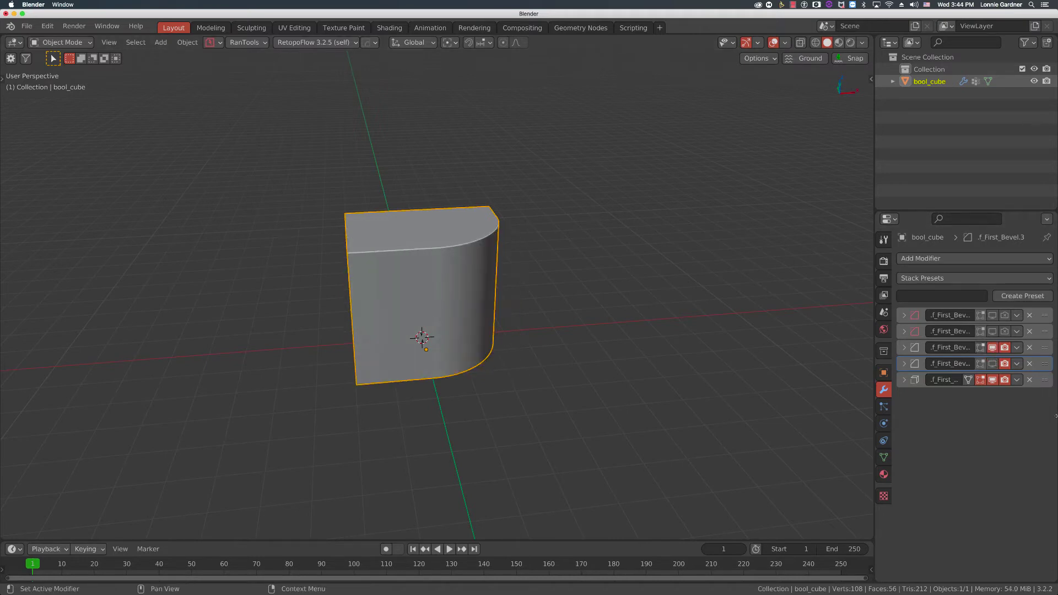
click(992, 364)
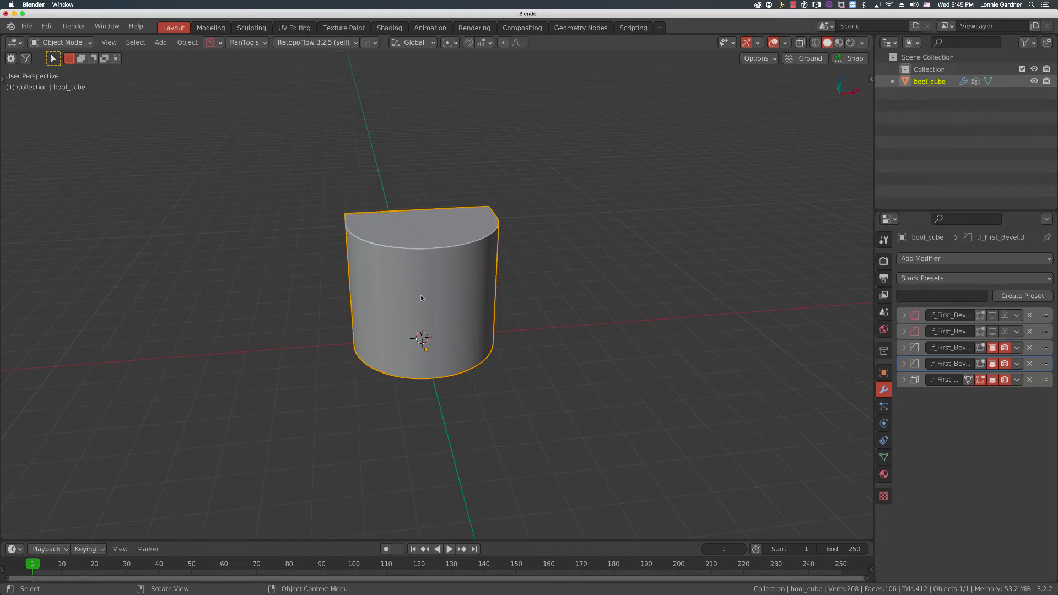
middle_drag(421, 295, 421, 286)
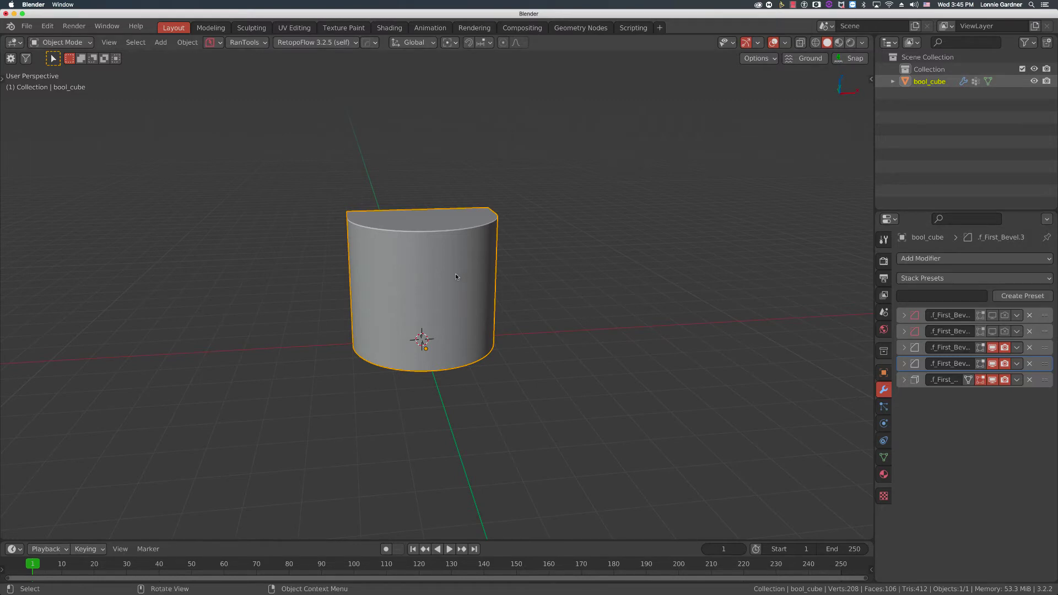
key(f)
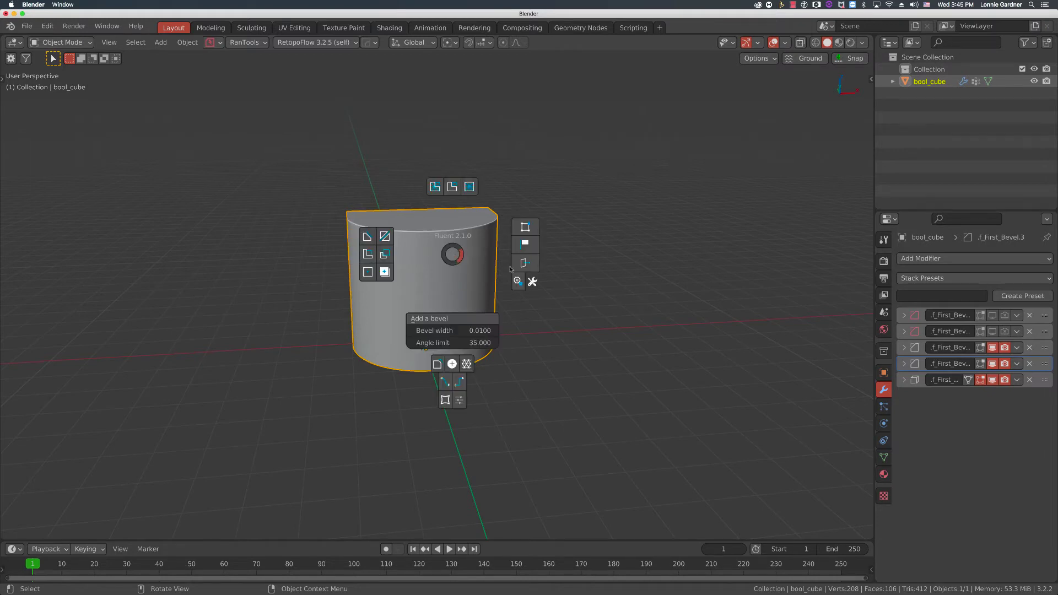
click(532, 281)
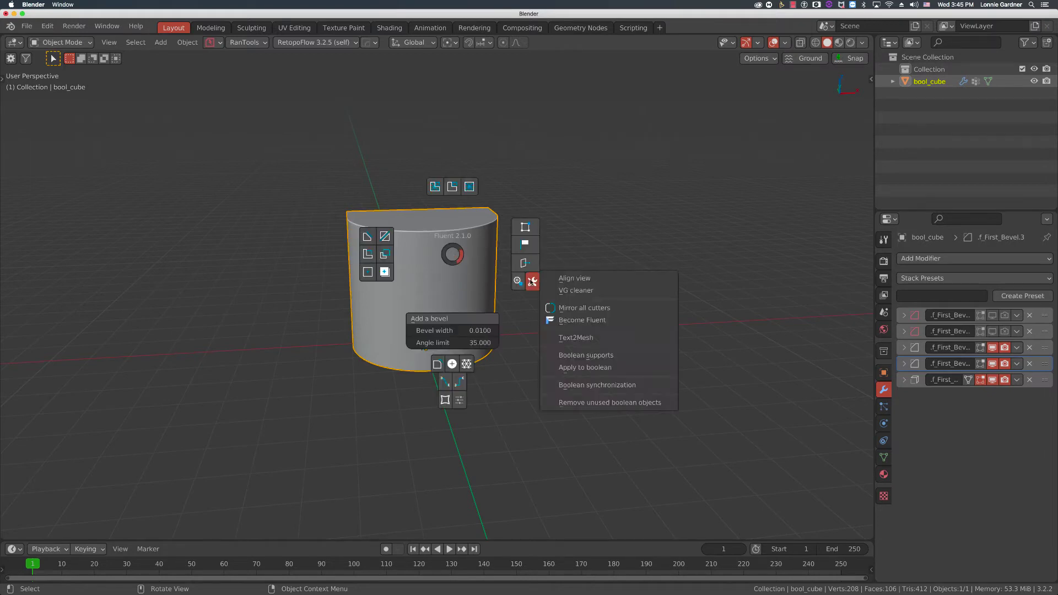
click(588, 397)
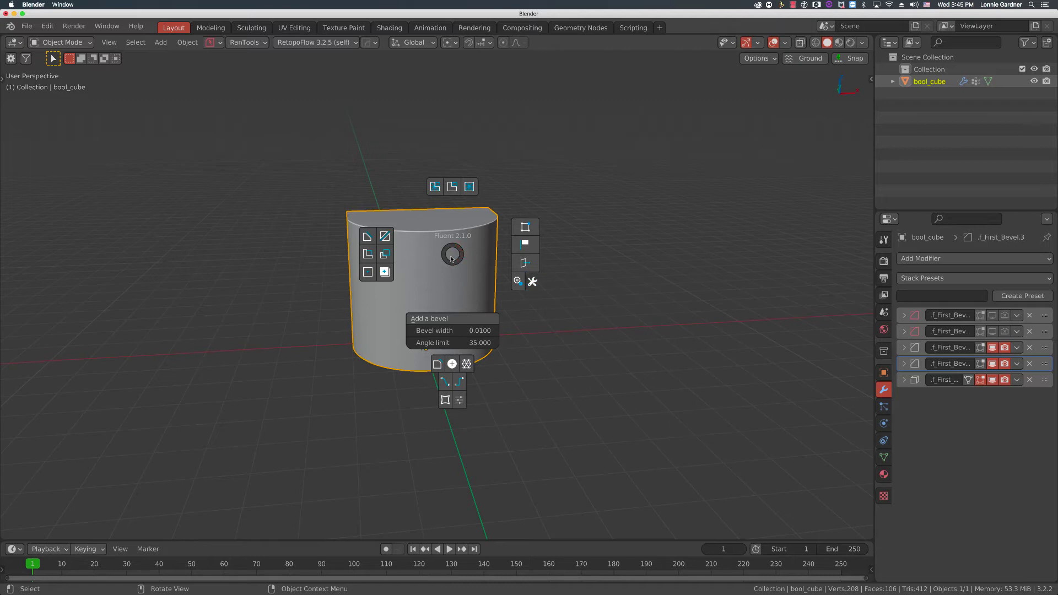
key(Escape)
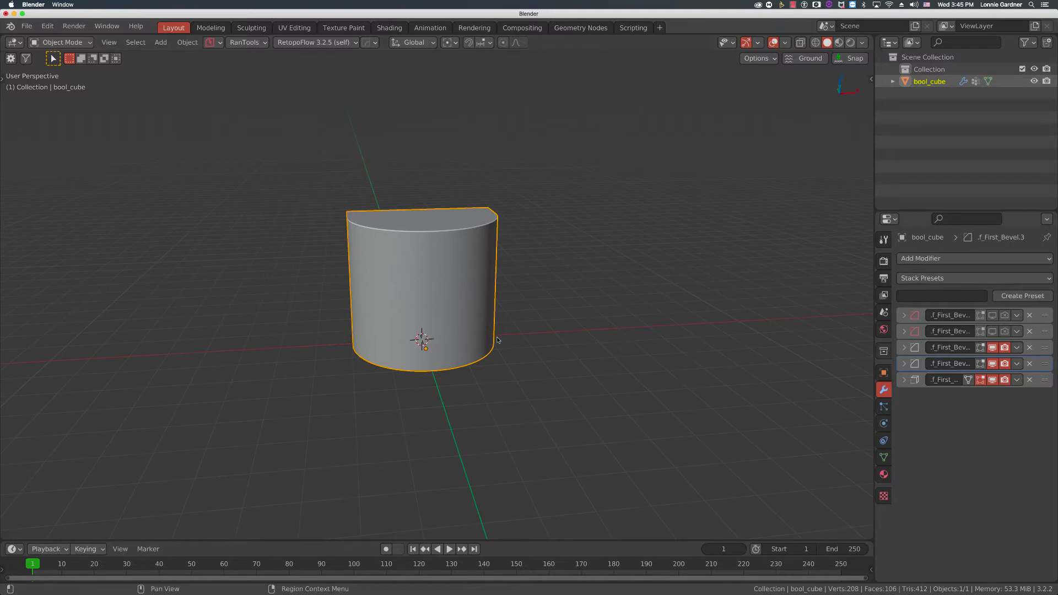
key(f)
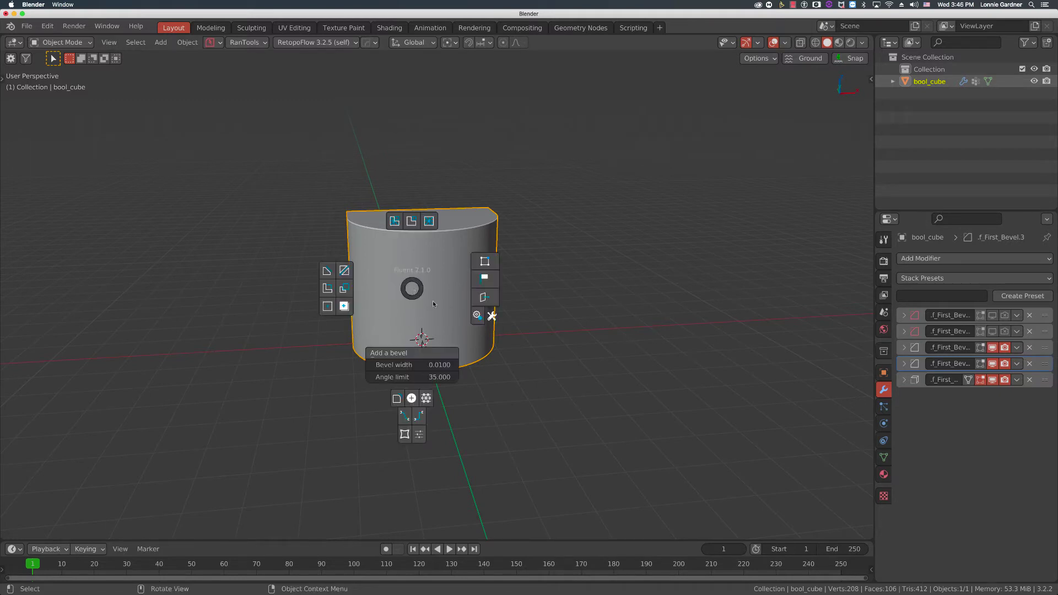
click(491, 315)
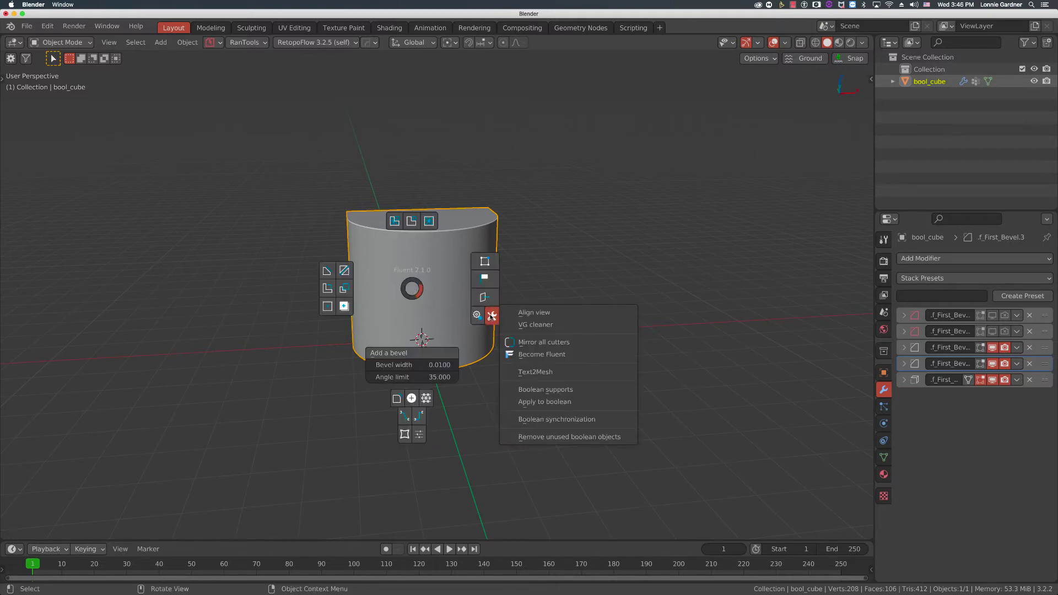
click(546, 433)
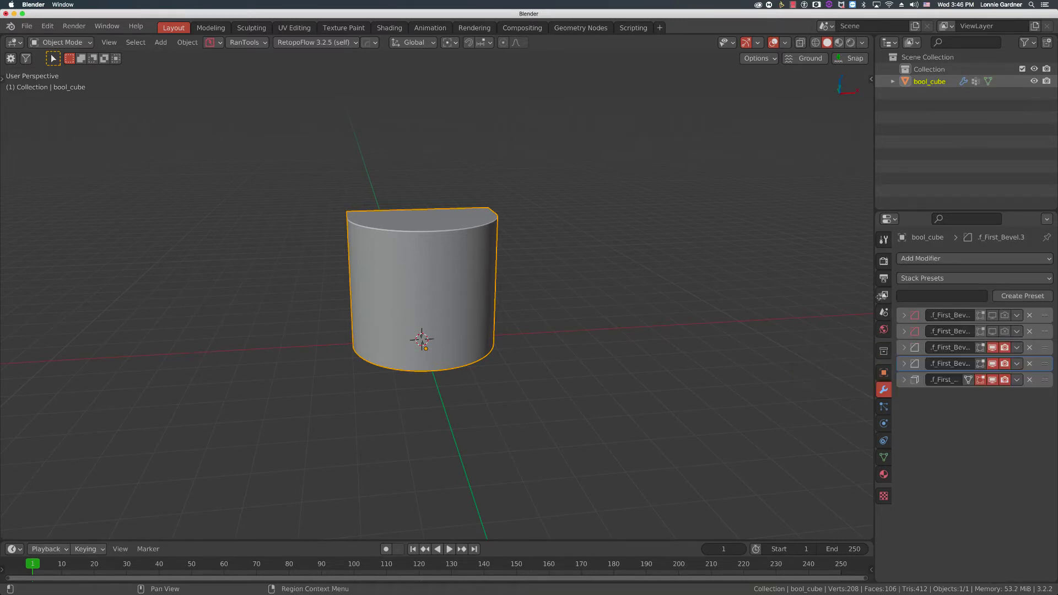
Step: Resize the properties area and delete the f_First_Bevel.1 and f_First_Bevel.0 modifiers
drag(870, 300, 827, 301)
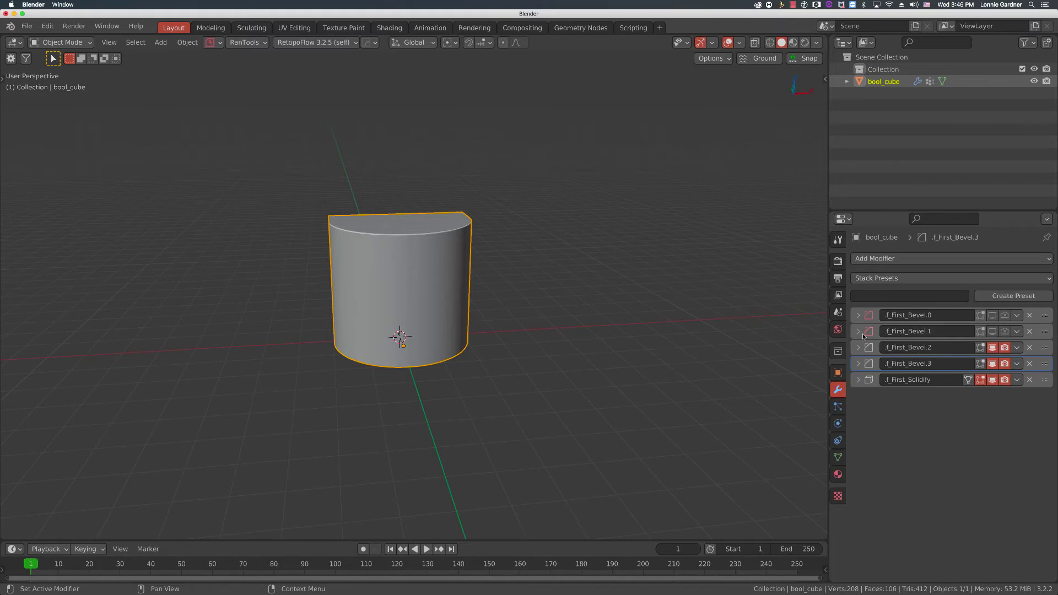
drag(828, 282, 863, 281)
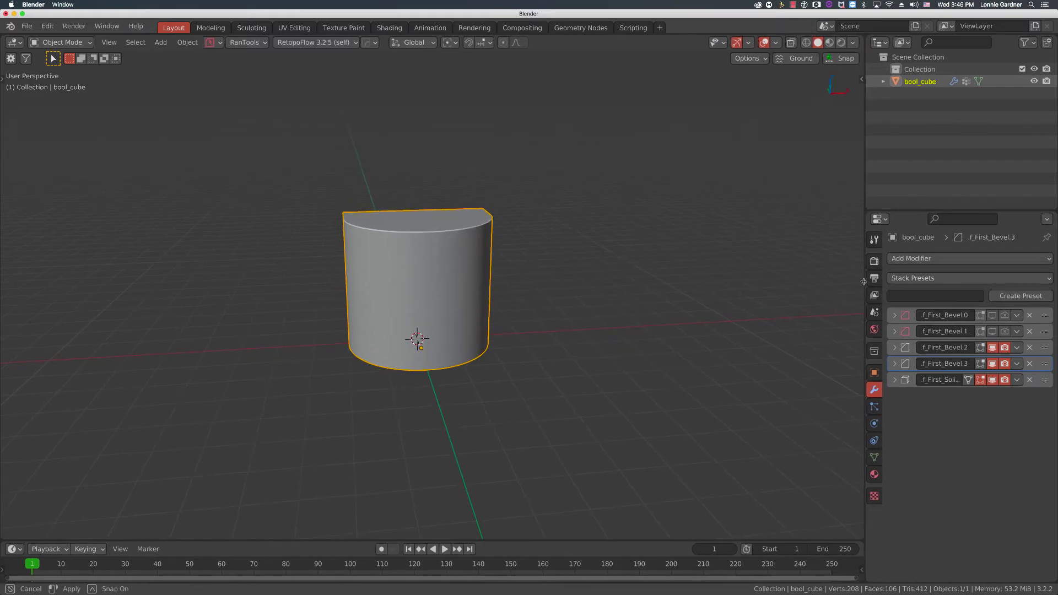
click(1029, 332)
click(1029, 315)
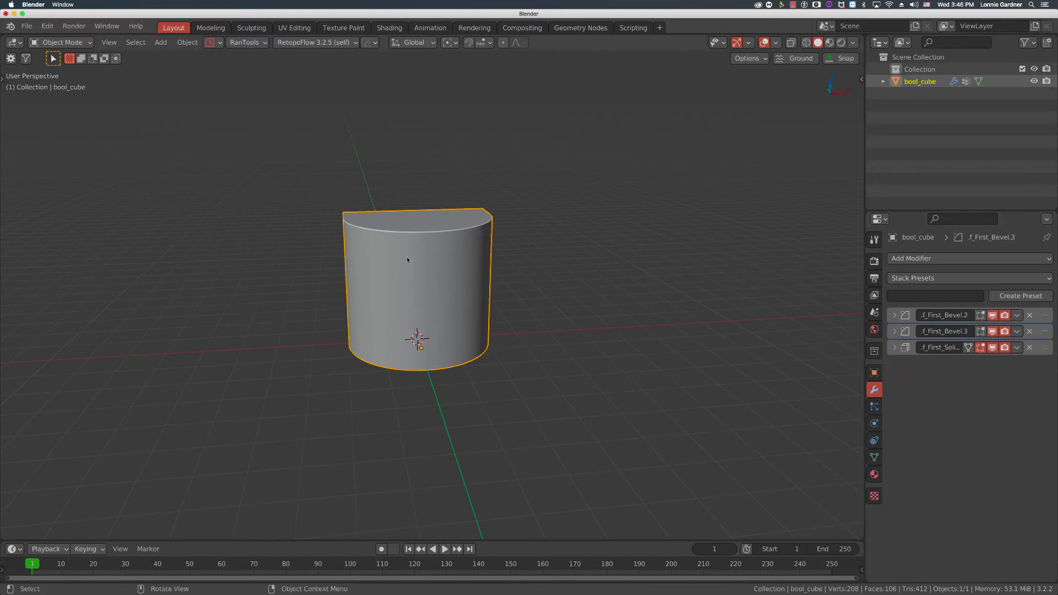
Step: Orbit slightly and enlarge the properties area upward, briefly visiting Discord
middle_drag(419, 260, 422, 278)
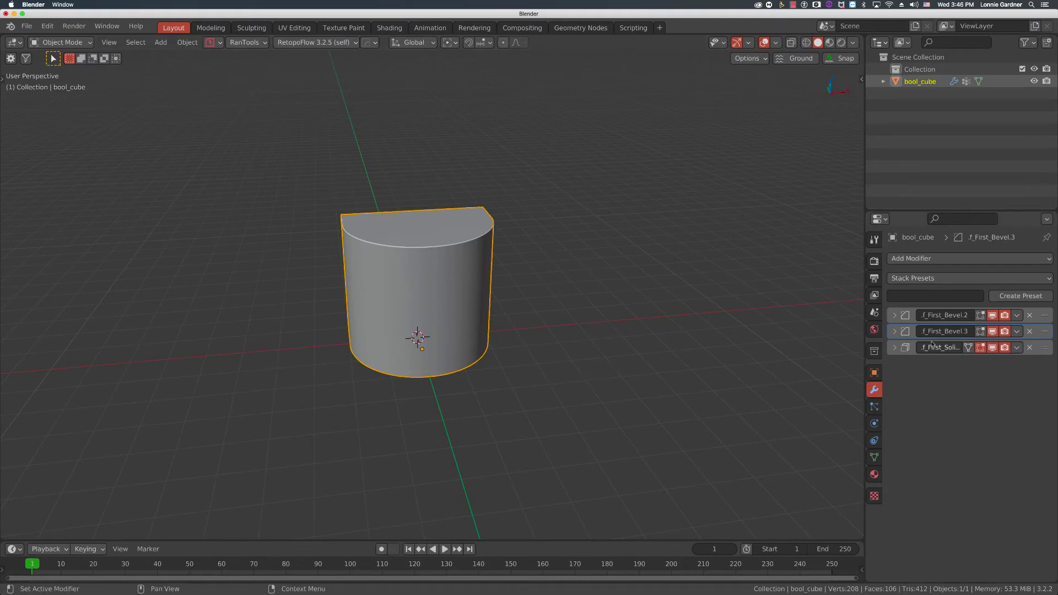
drag(950, 210, 948, 115)
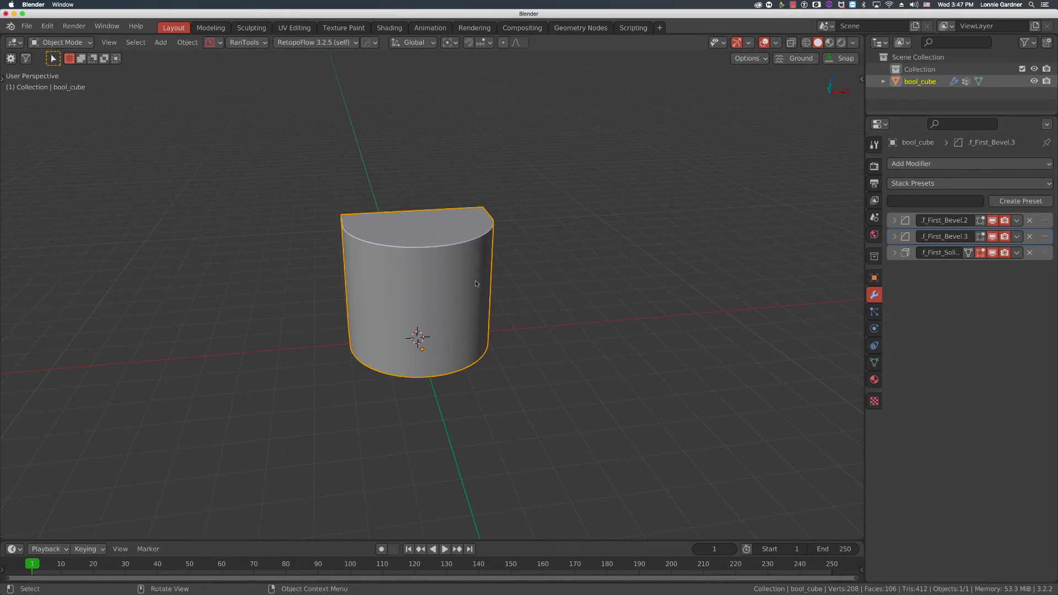
key(super+Tab)
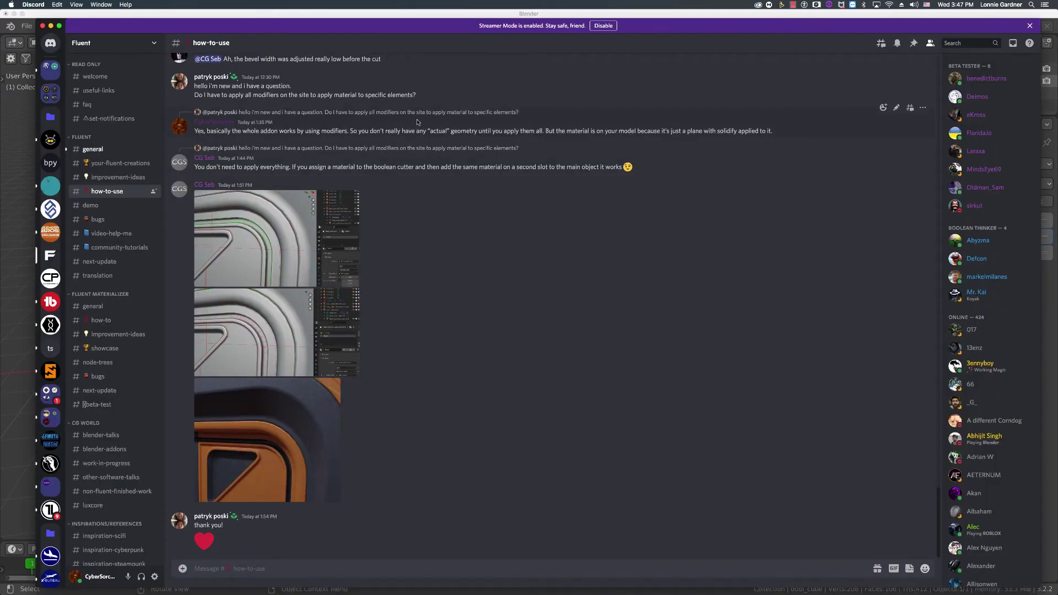
key(super+Tab)
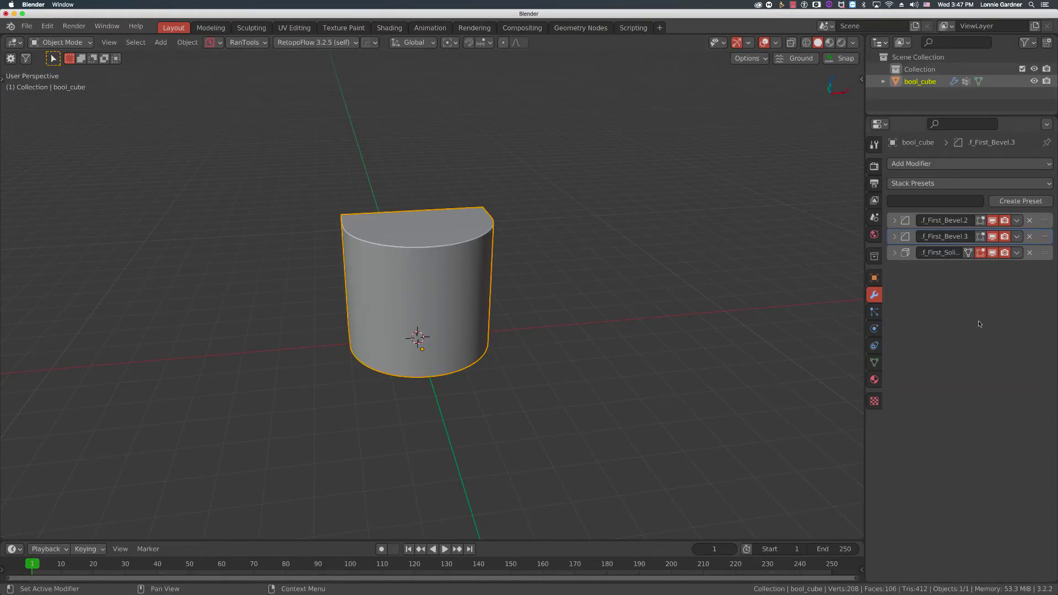
click(994, 253)
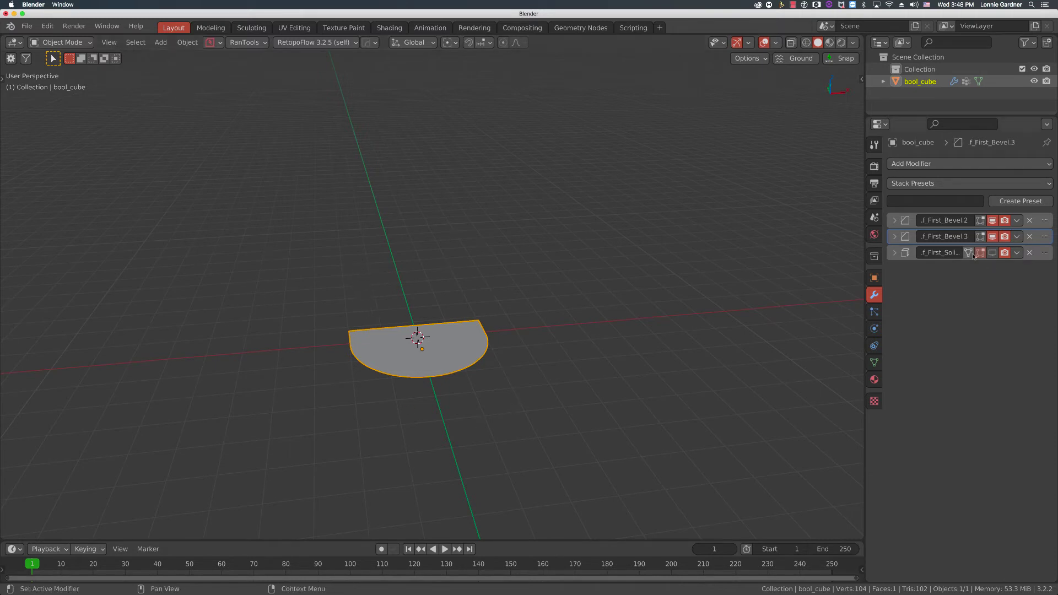
click(992, 253)
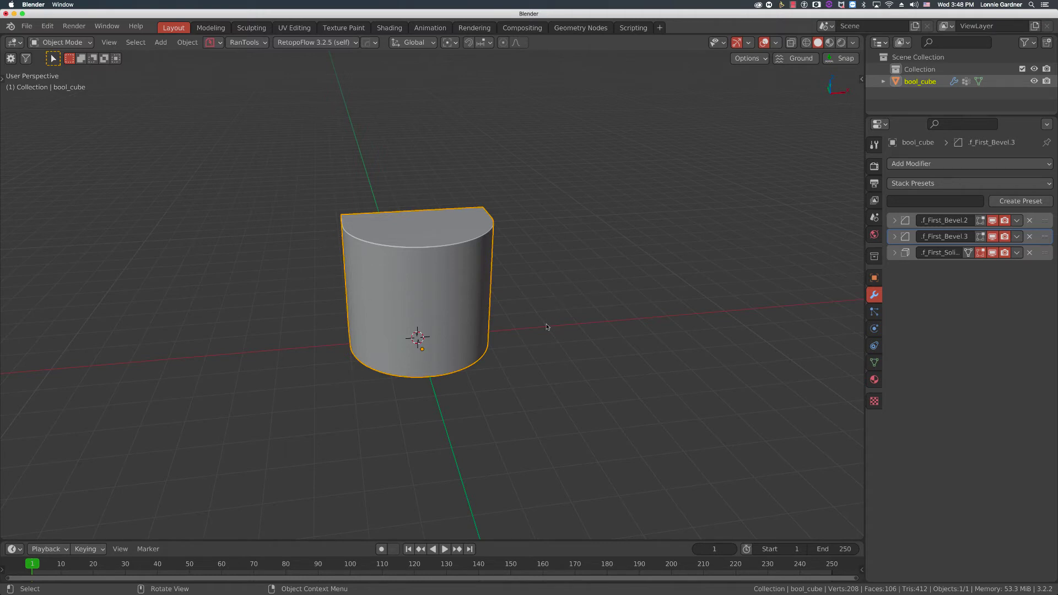
click(992, 252)
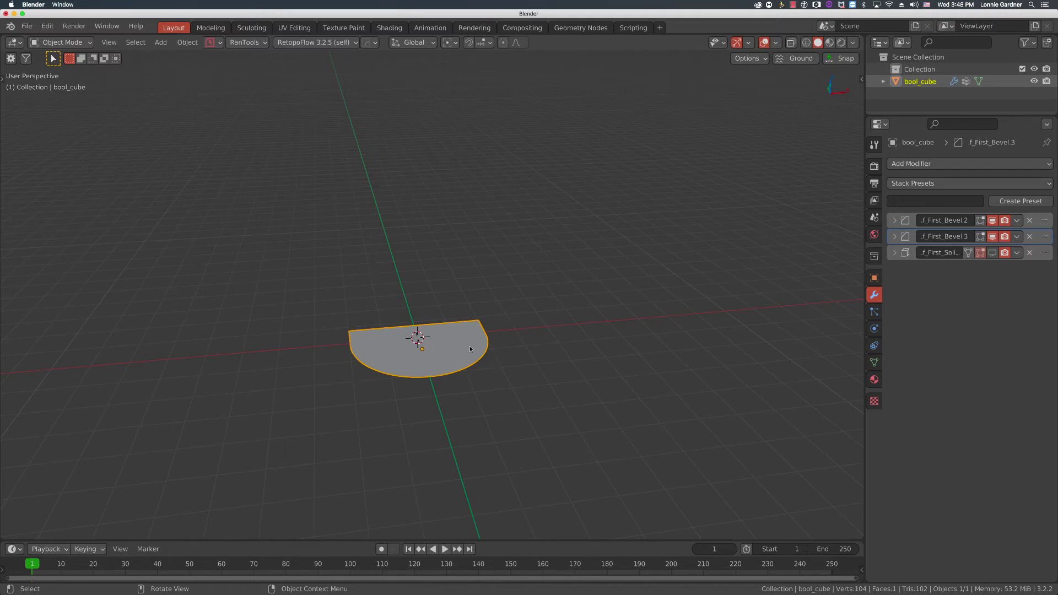
click(992, 253)
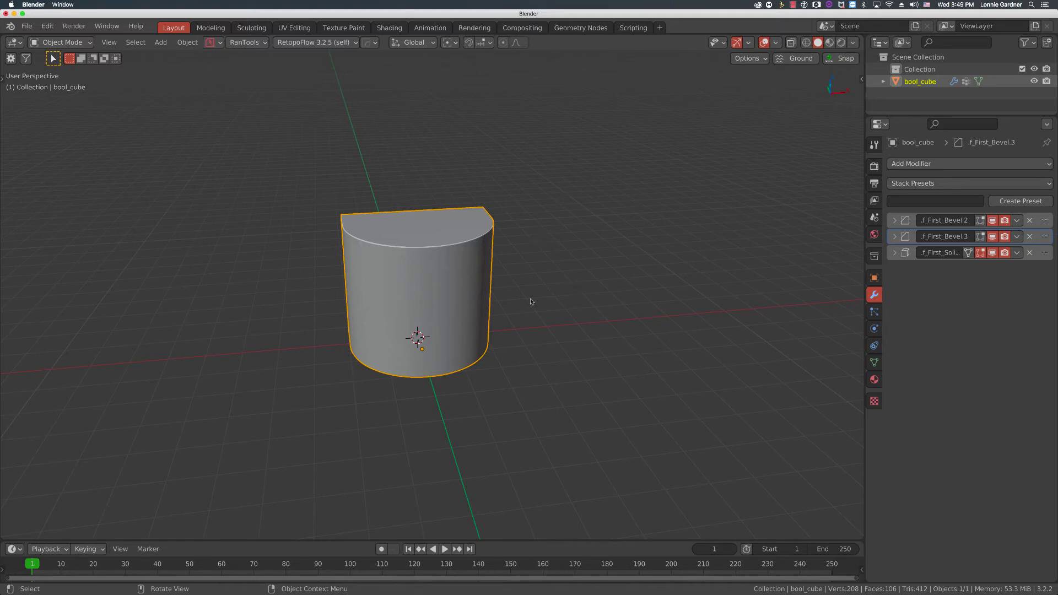
key(ctrl+Tab)
click(503, 209)
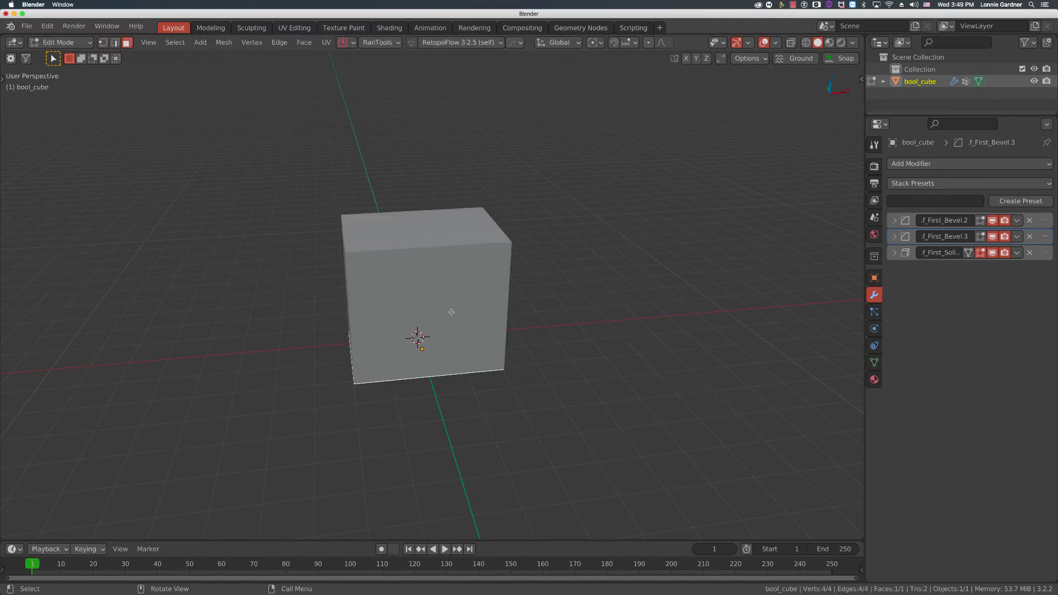
key(alt+a)
drag(316, 184, 620, 247)
drag(314, 199, 569, 258)
click(421, 363)
click(564, 288)
key(Tab)
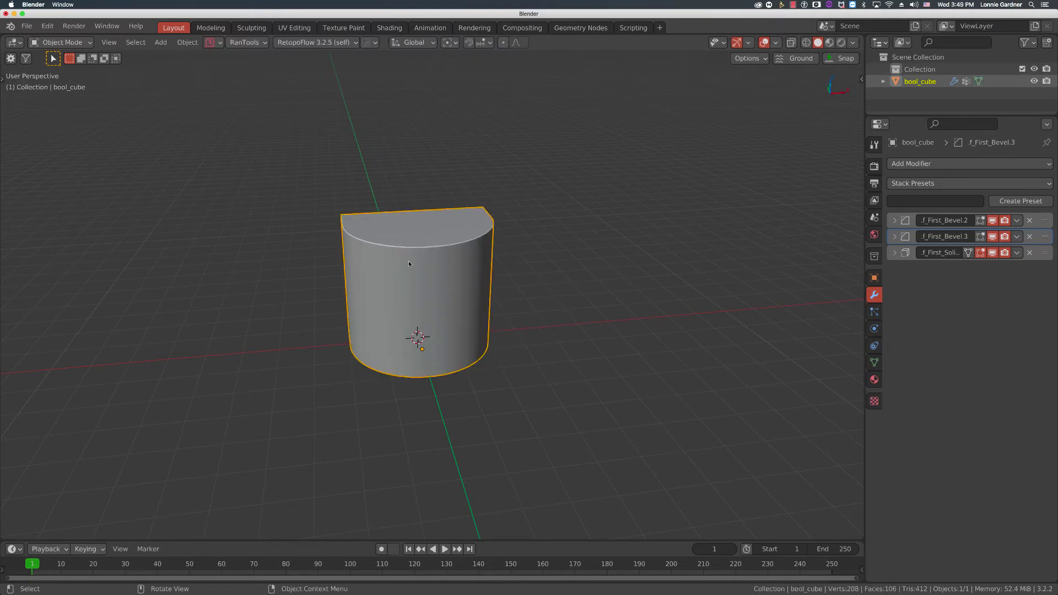
key(f)
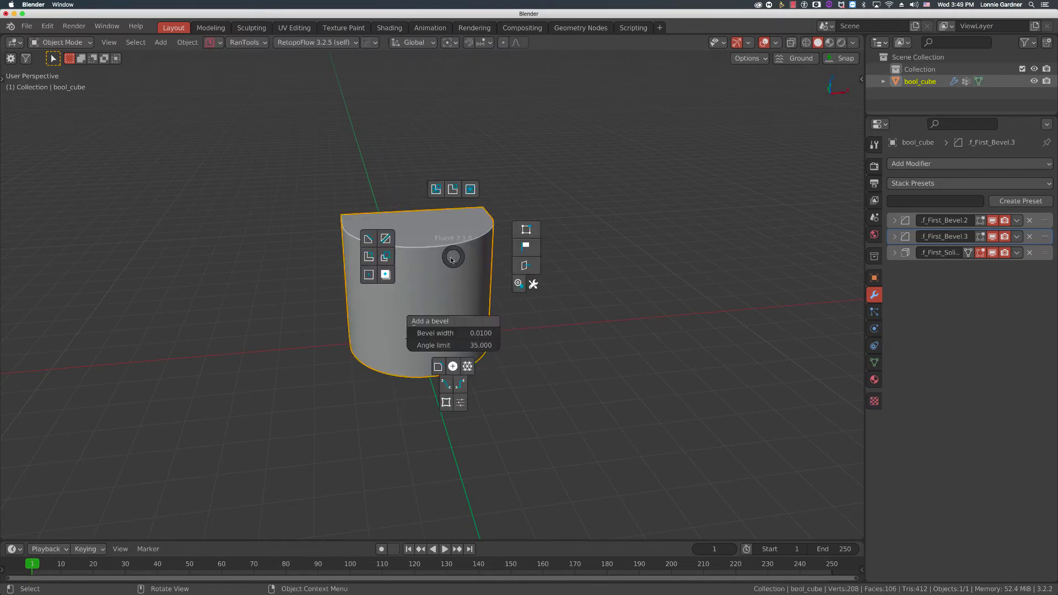
click(526, 229)
key(f)
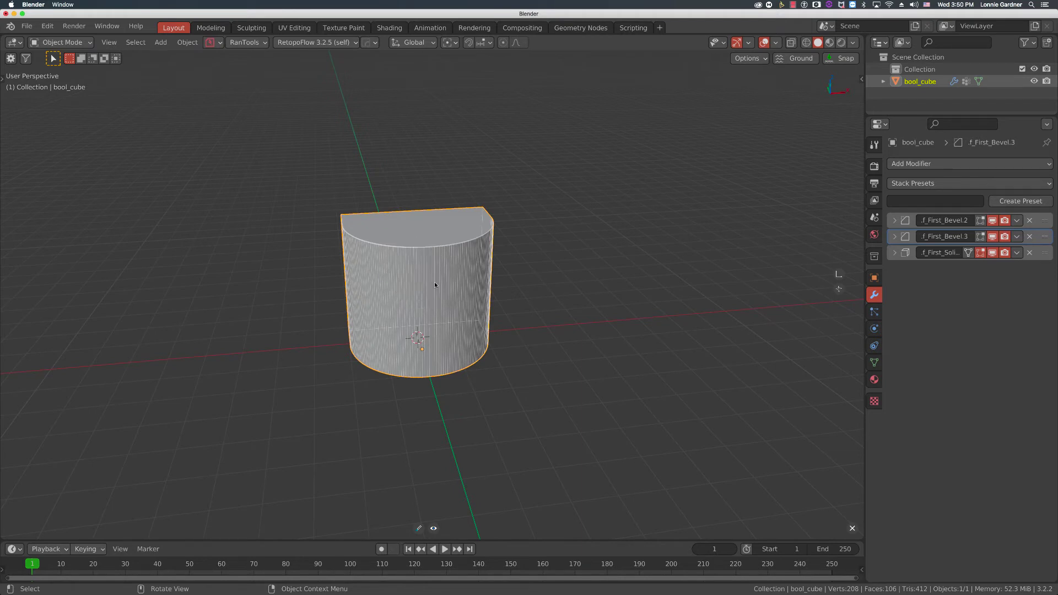
click(434, 282)
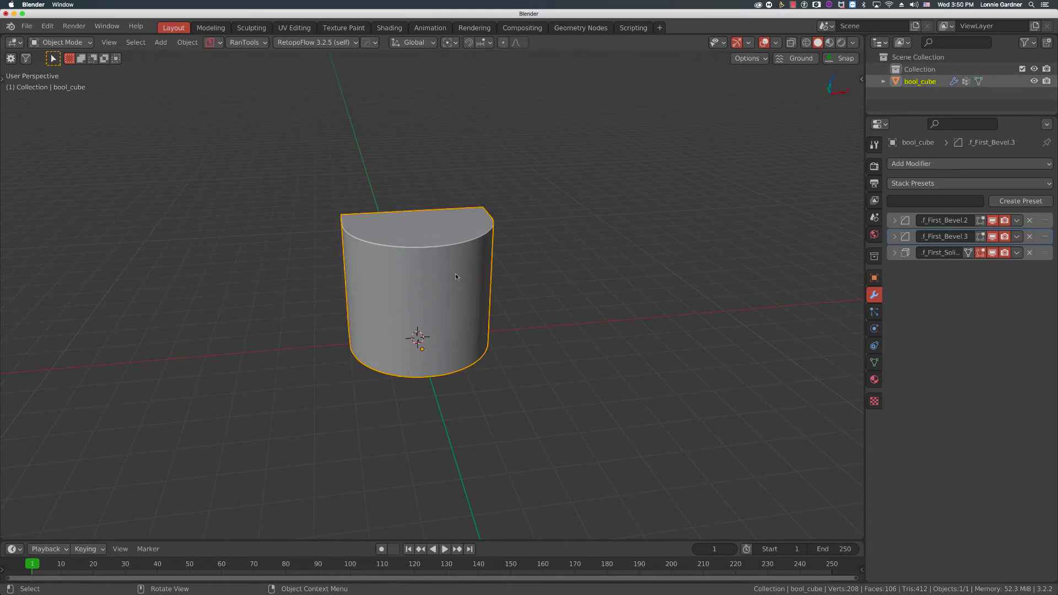
key(f)
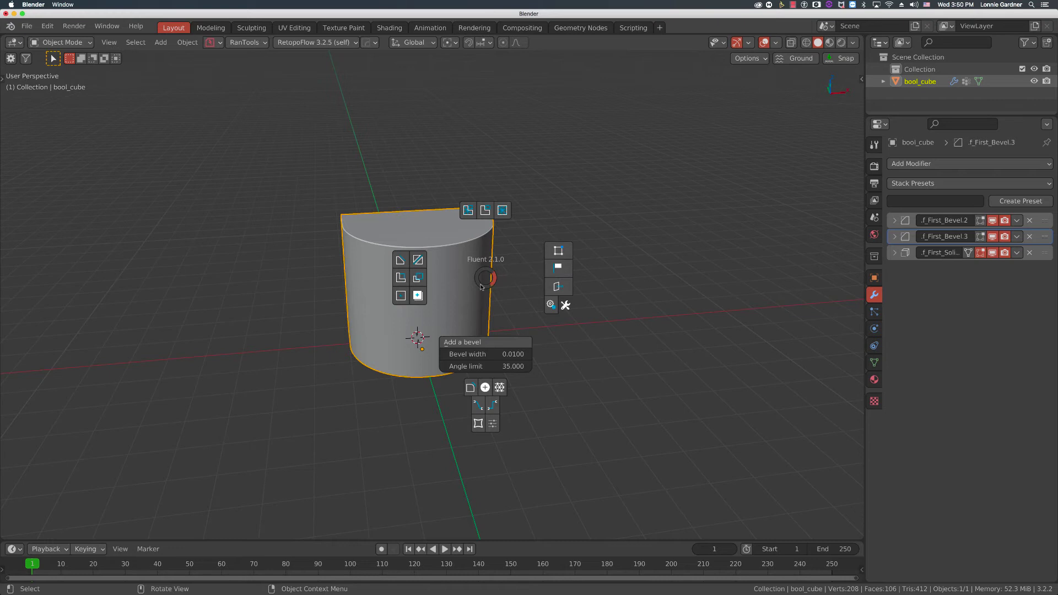
key(Escape)
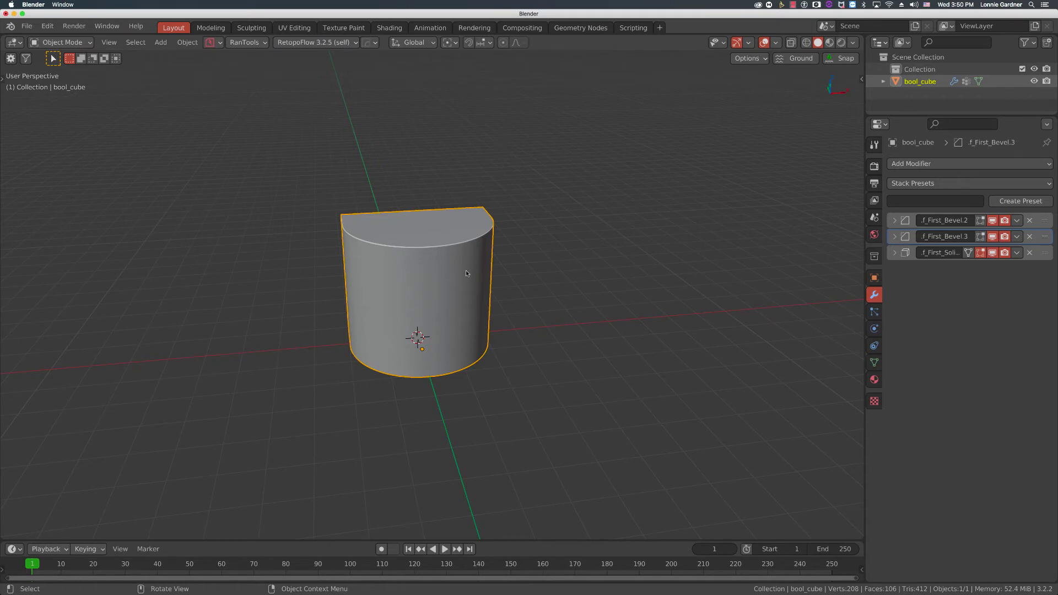
scroll(425, 293, down, 3)
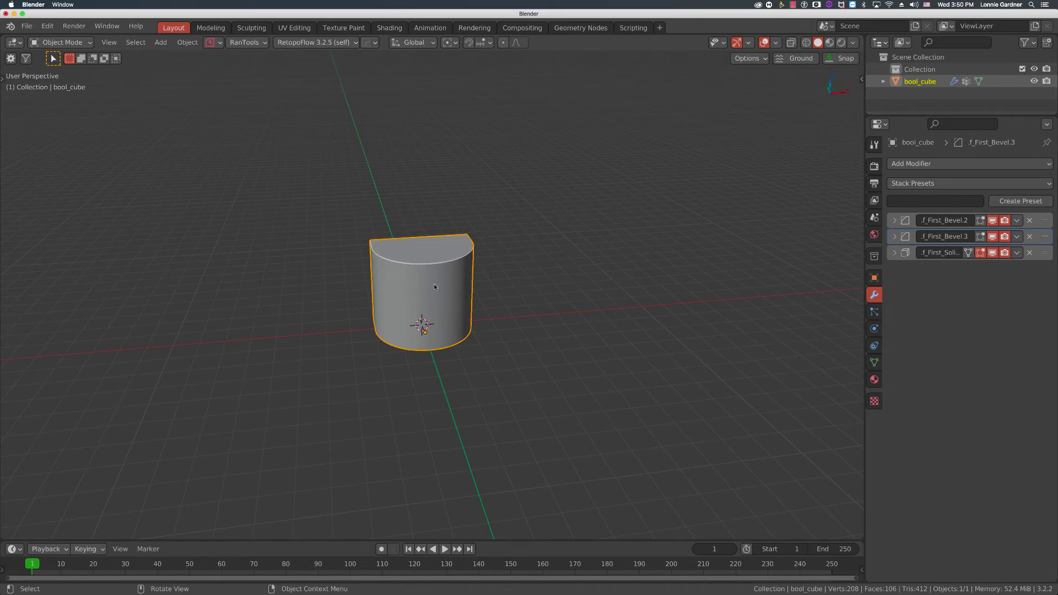
scroll(432, 285, up, 1)
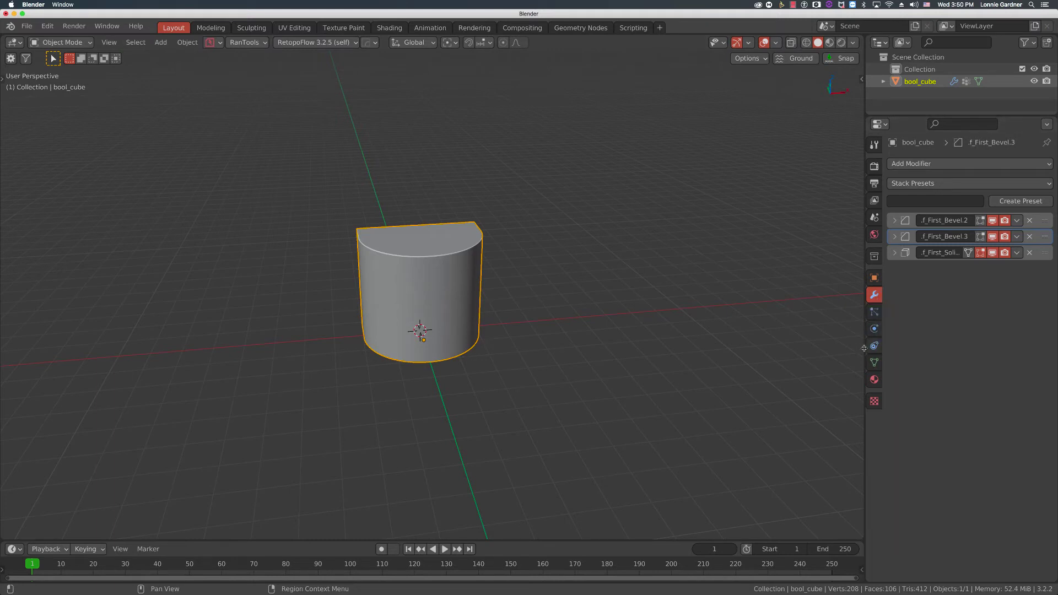
Step: Check bool_cube's modifier stack, then orbit to view the half-cylinder from lower down
click(874, 312)
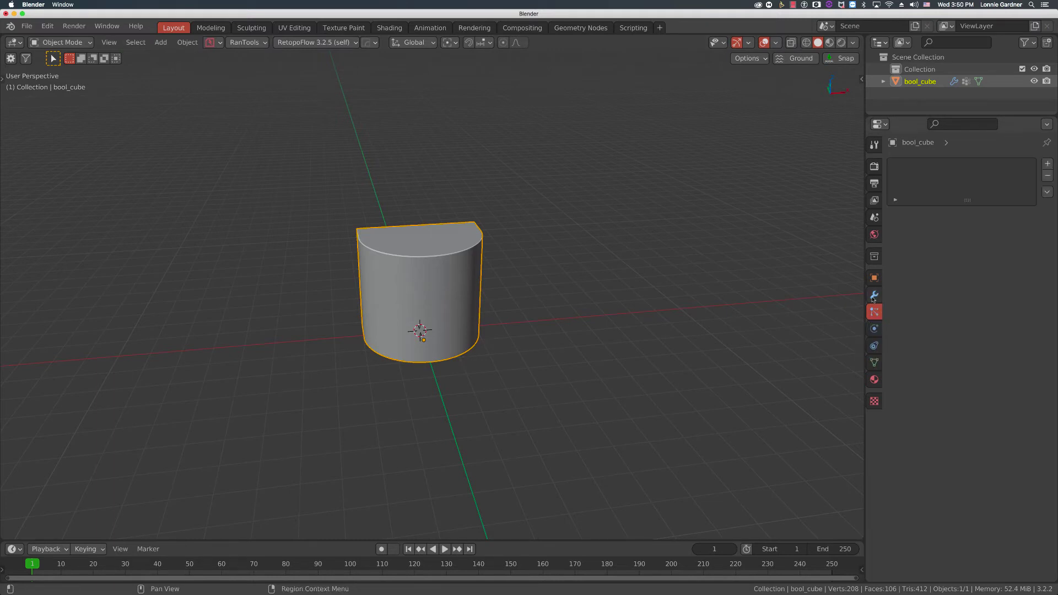
click(873, 296)
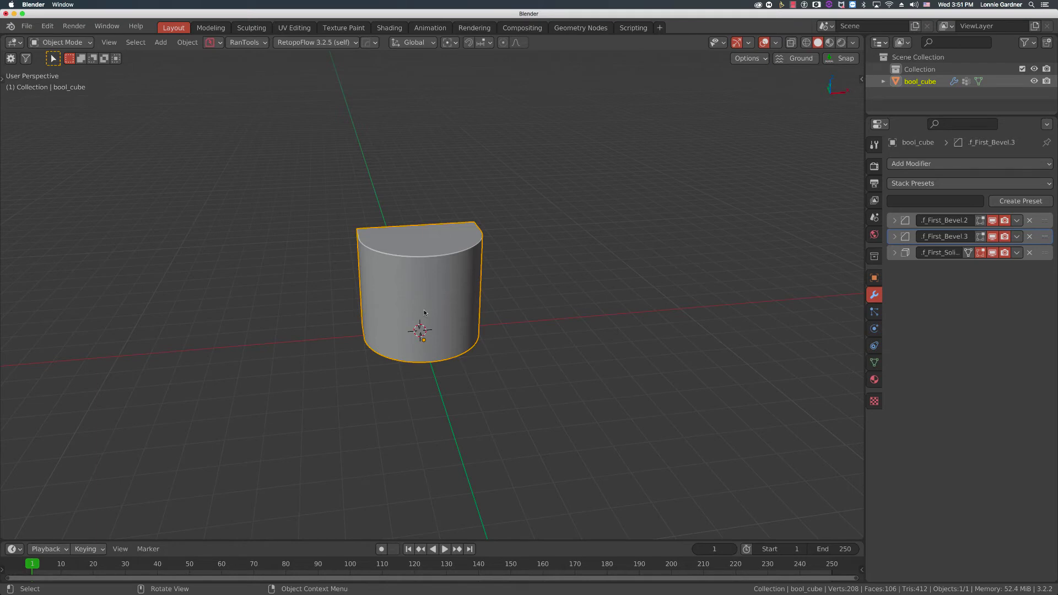
middle_drag(421, 303, 420, 286)
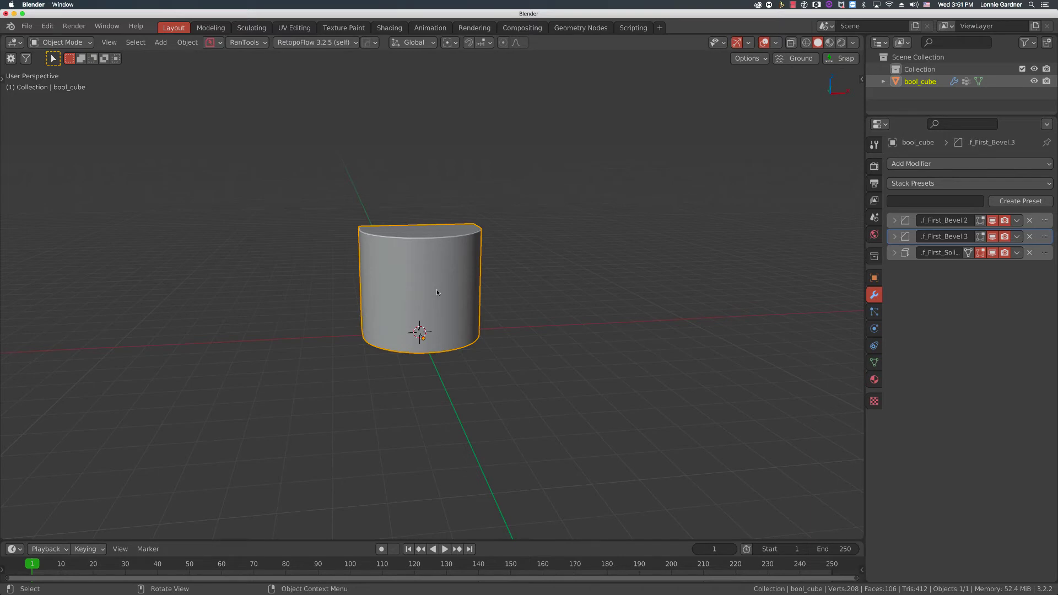
Step: Expand f_First_Bevel.2 and look through its Profile, Geometry and Shading subpanels
click(893, 221)
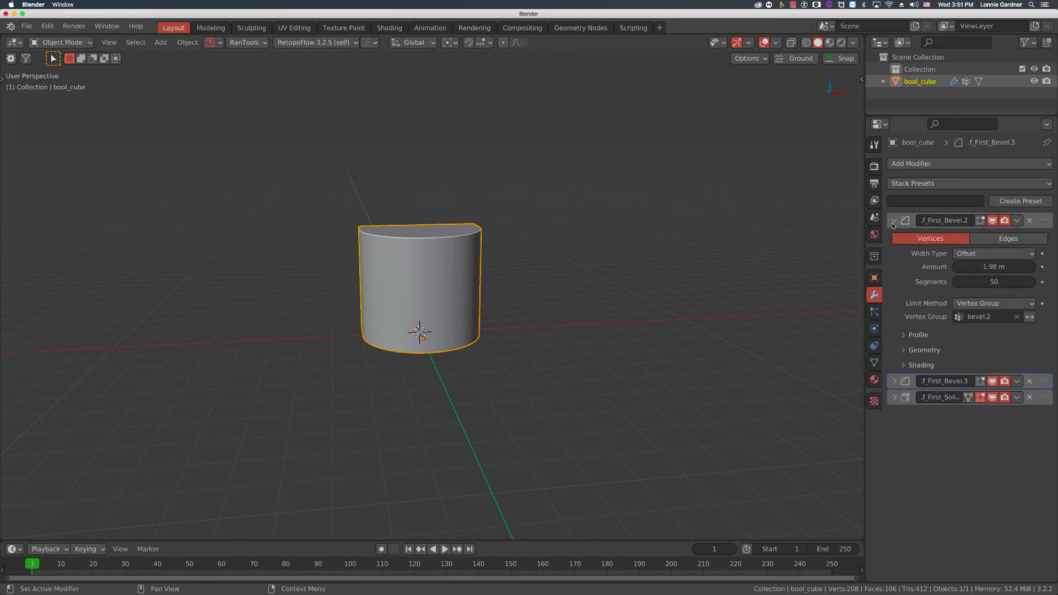
click(914, 335)
click(914, 335)
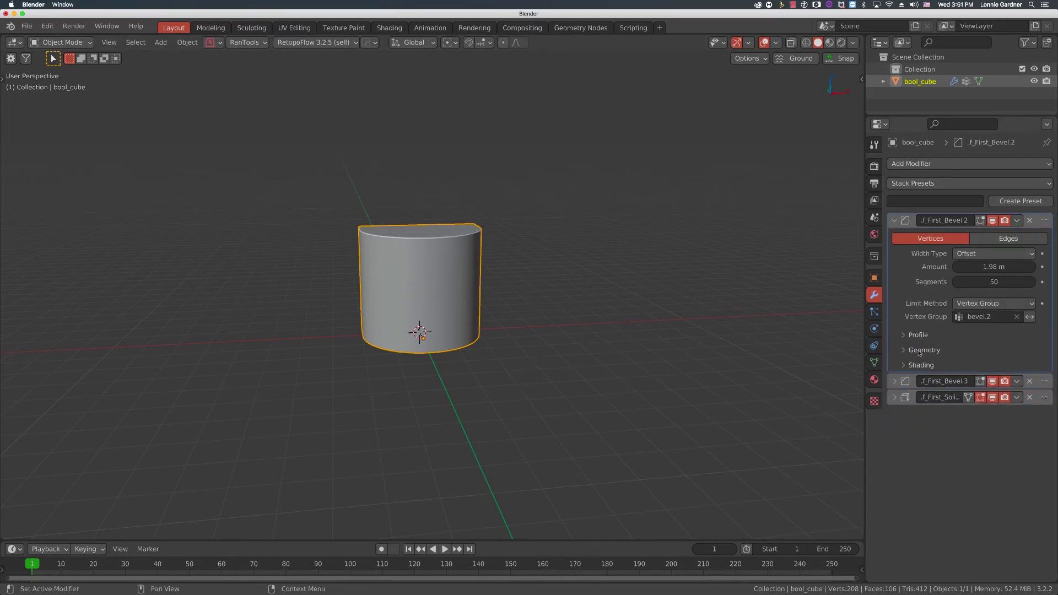
click(921, 351)
click(915, 351)
click(923, 365)
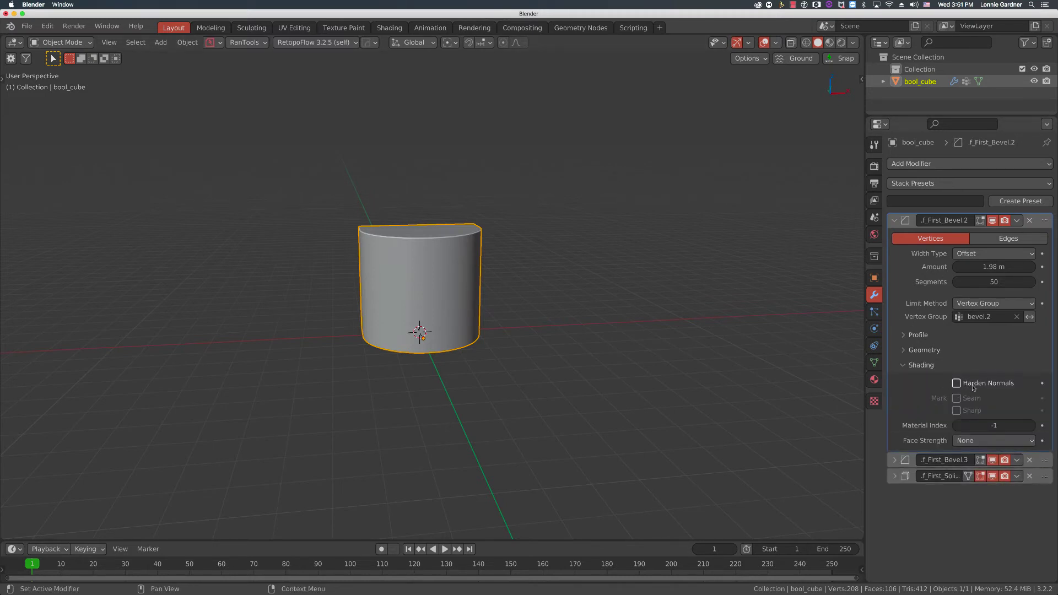
click(921, 365)
click(921, 350)
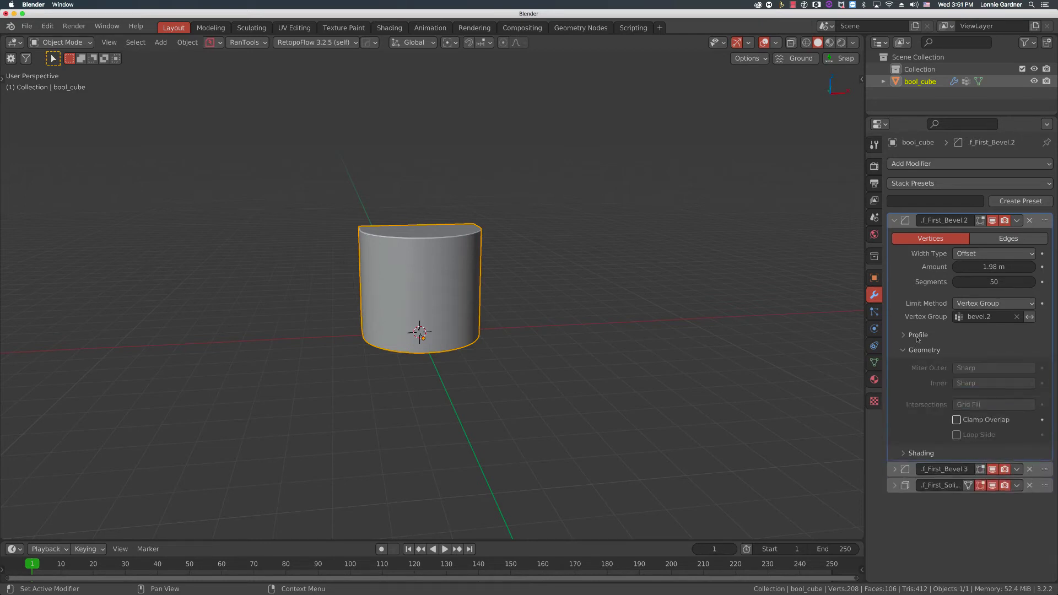
click(923, 352)
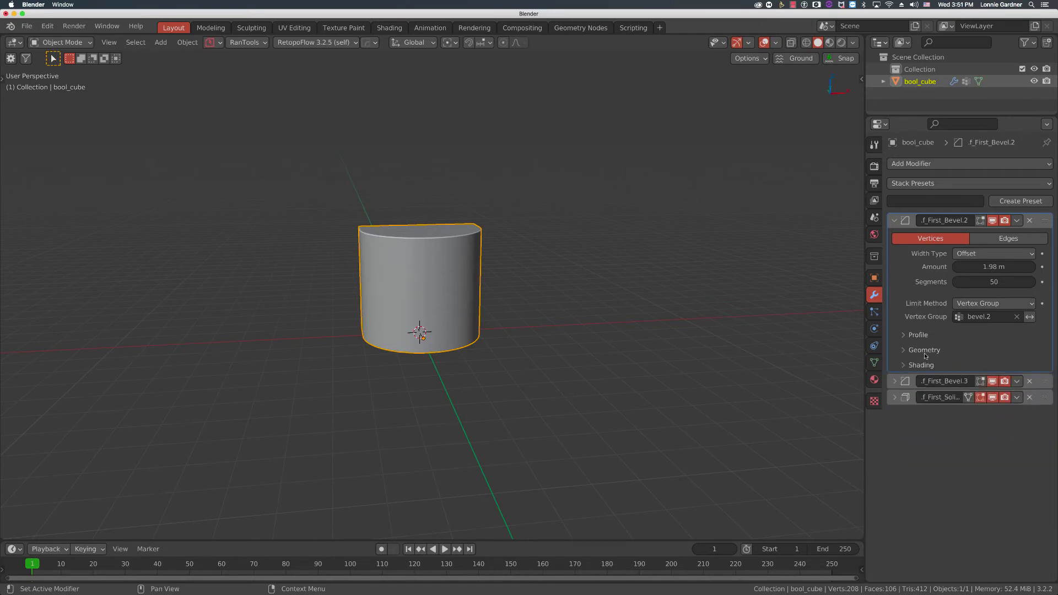
click(920, 342)
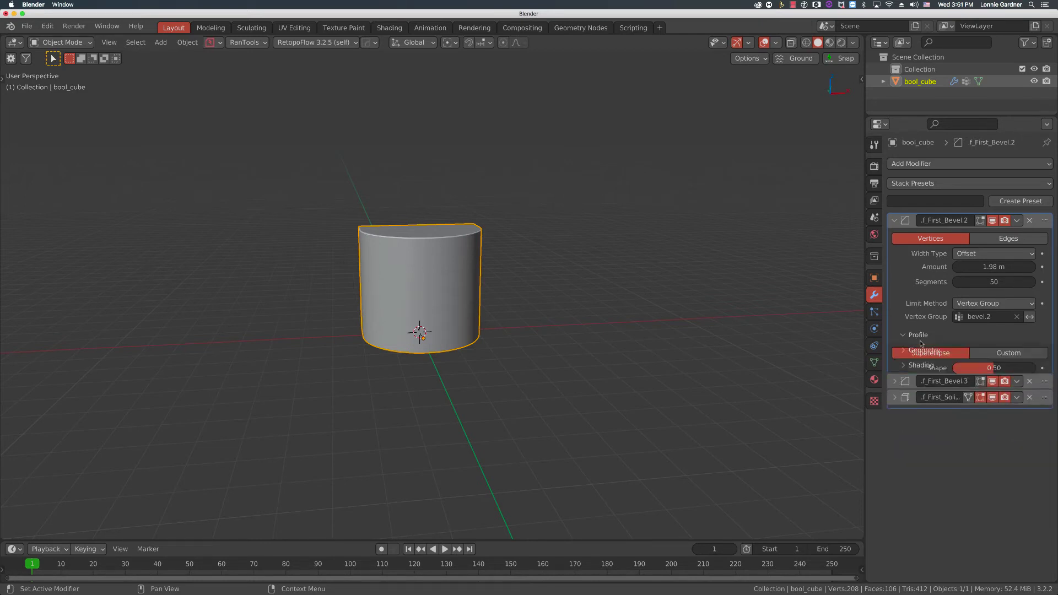
Step: Change the bevel profile from Superellipse to Custom, then collapse the f_First_Bevel.2 panels
click(1007, 353)
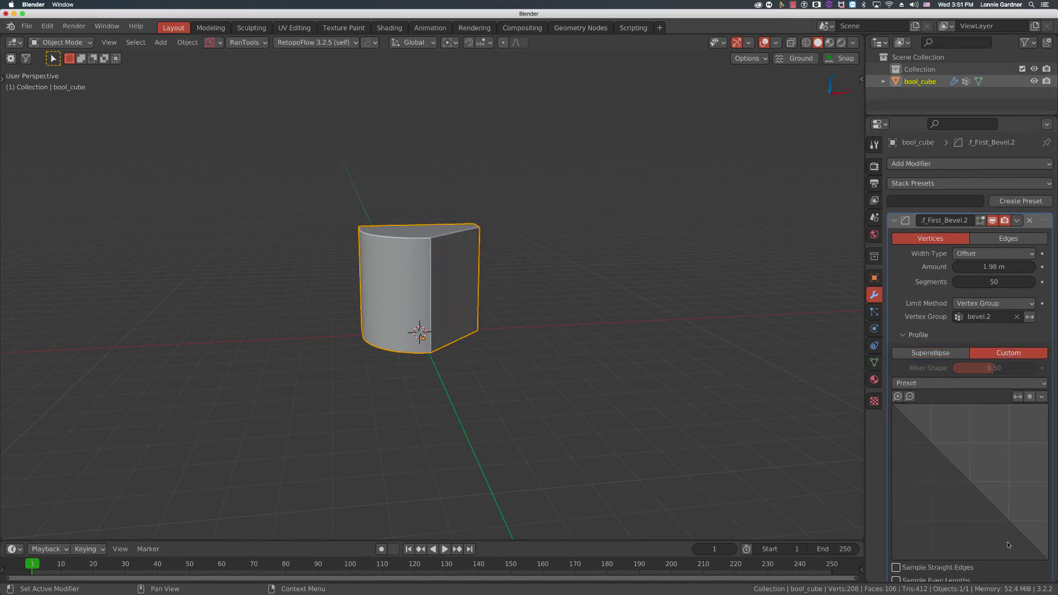
click(915, 335)
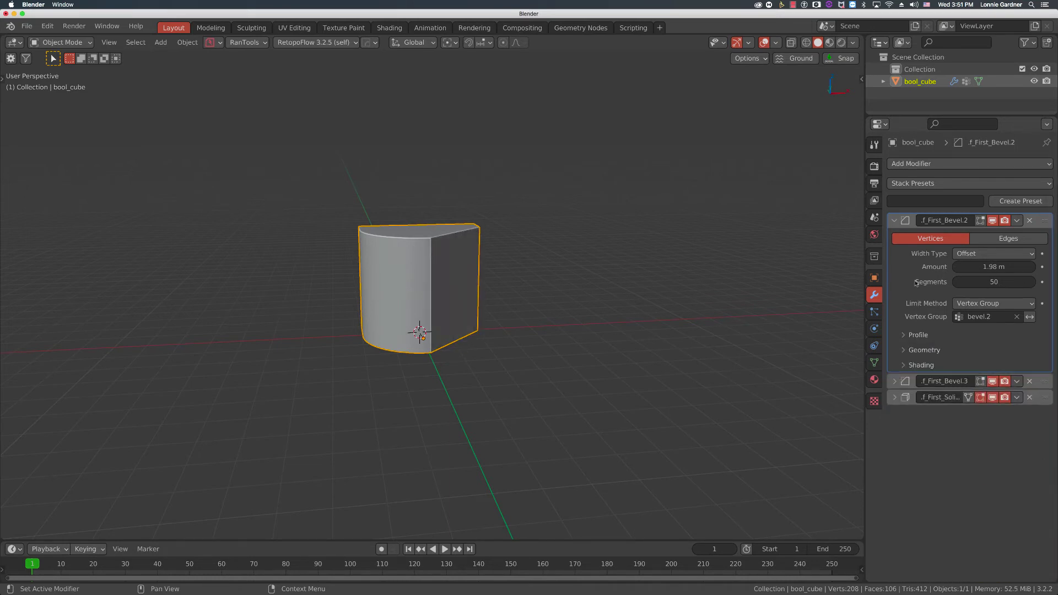
click(895, 220)
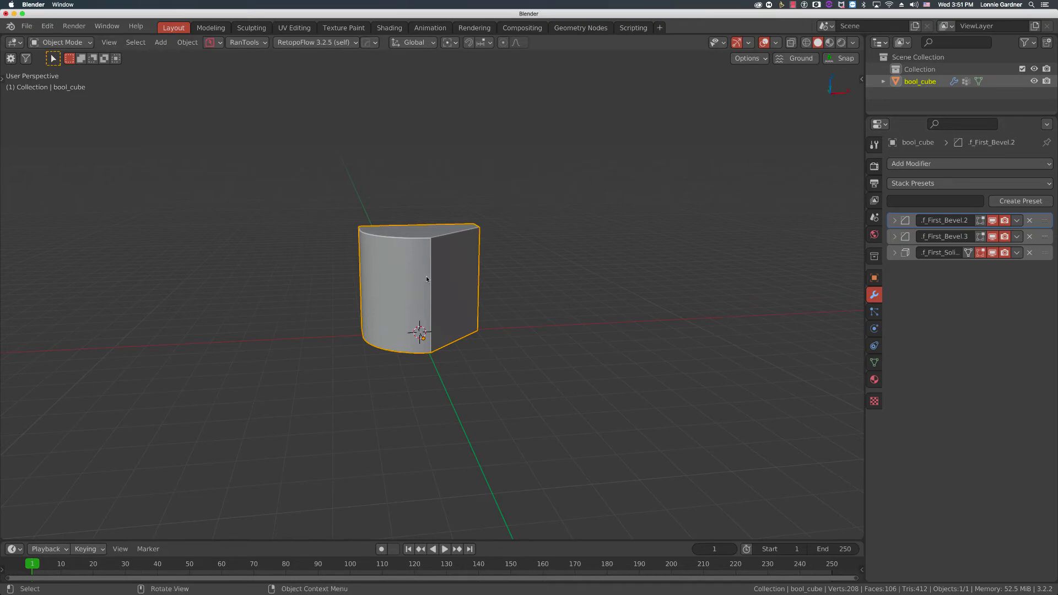
middle_drag(463, 275, 624, 294)
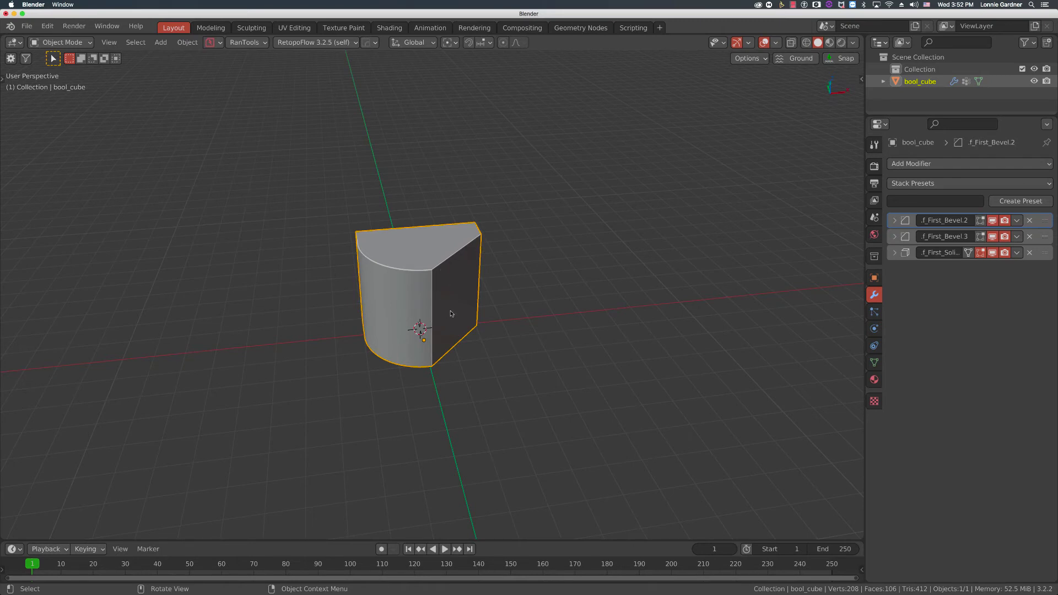
scroll(450, 313, up, 3)
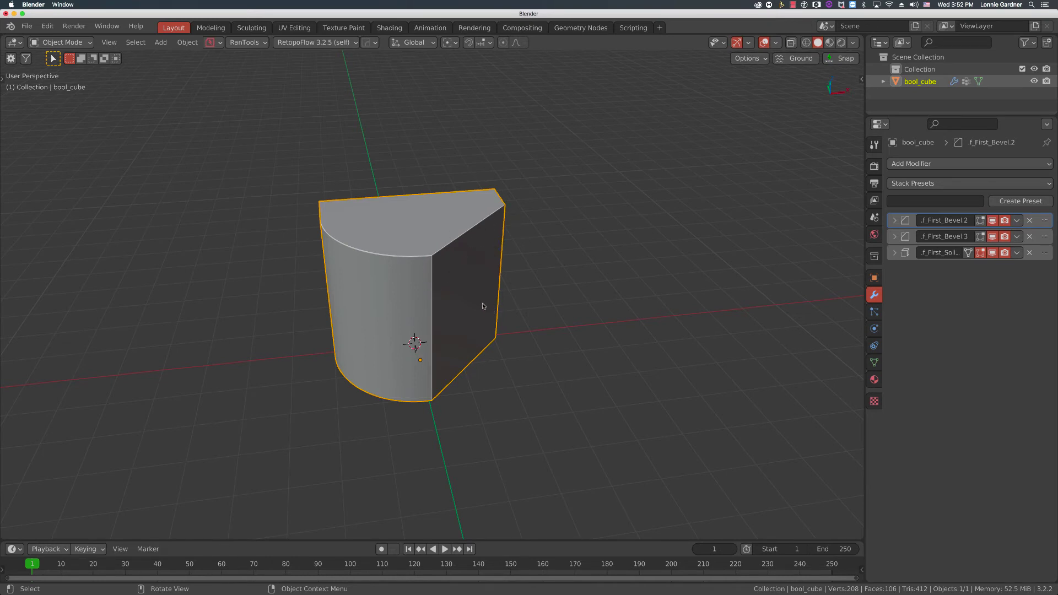
middle_drag(476, 316, 475, 304)
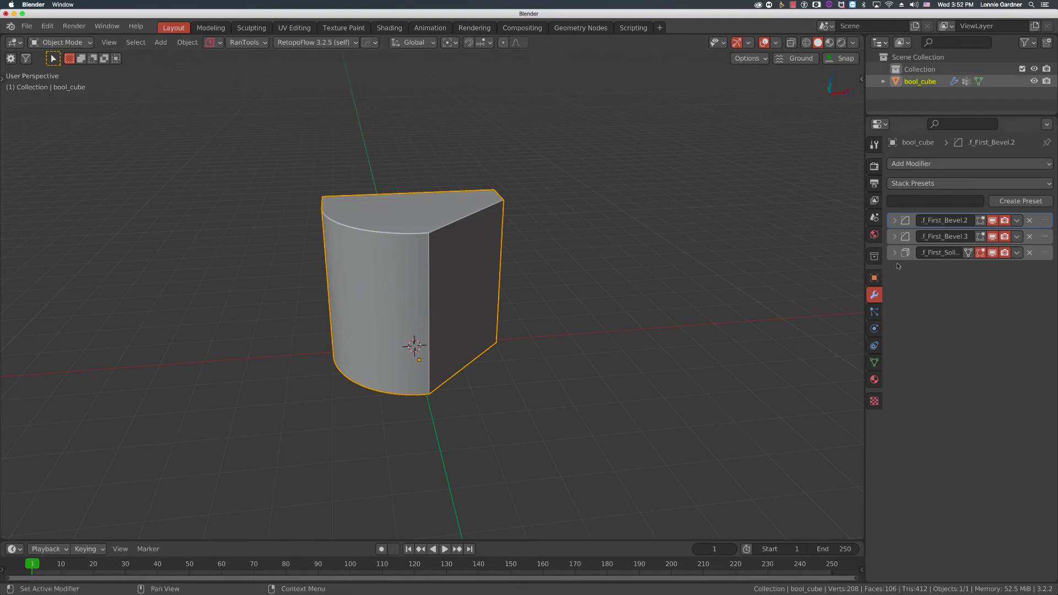
click(894, 221)
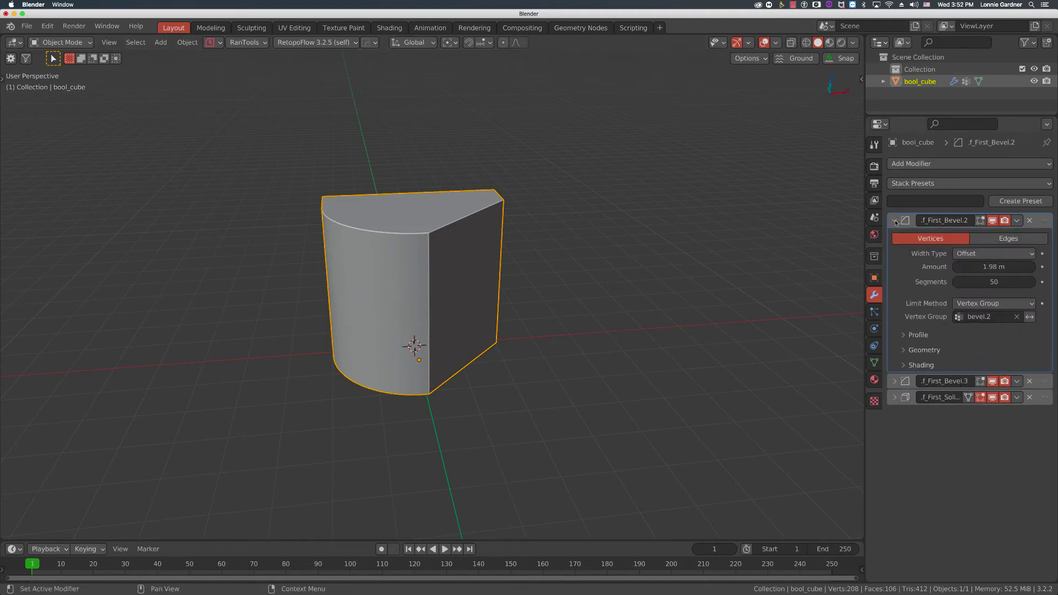
click(895, 221)
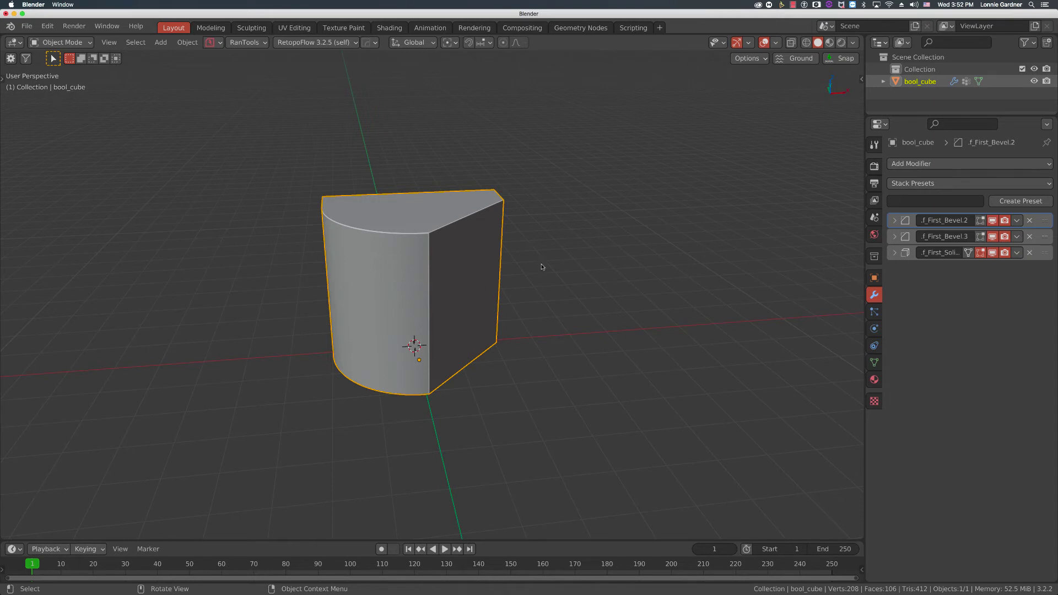
middle_drag(541, 263, 541, 261)
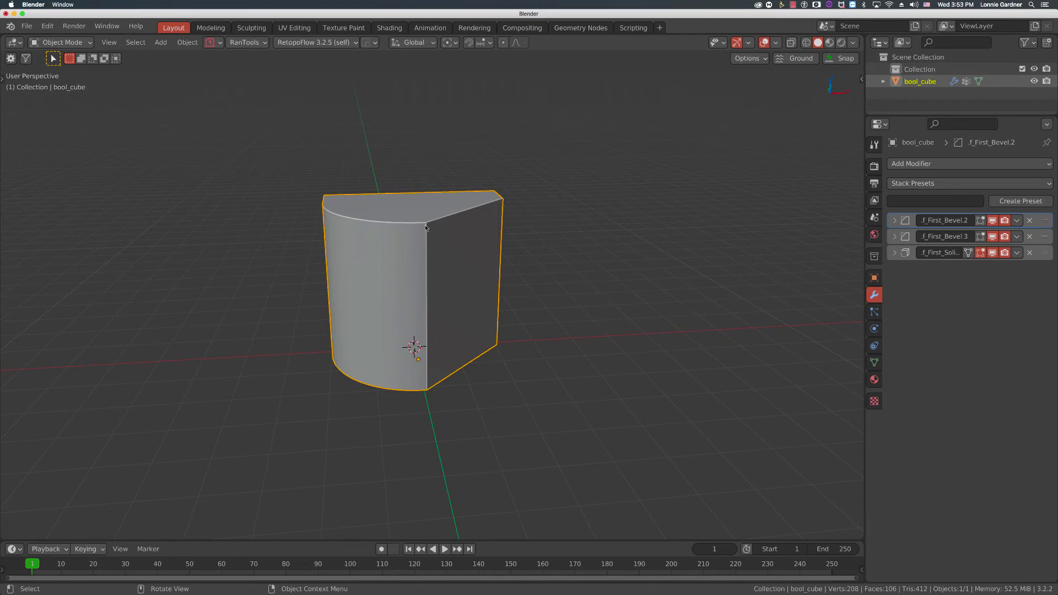
click(895, 221)
click(895, 220)
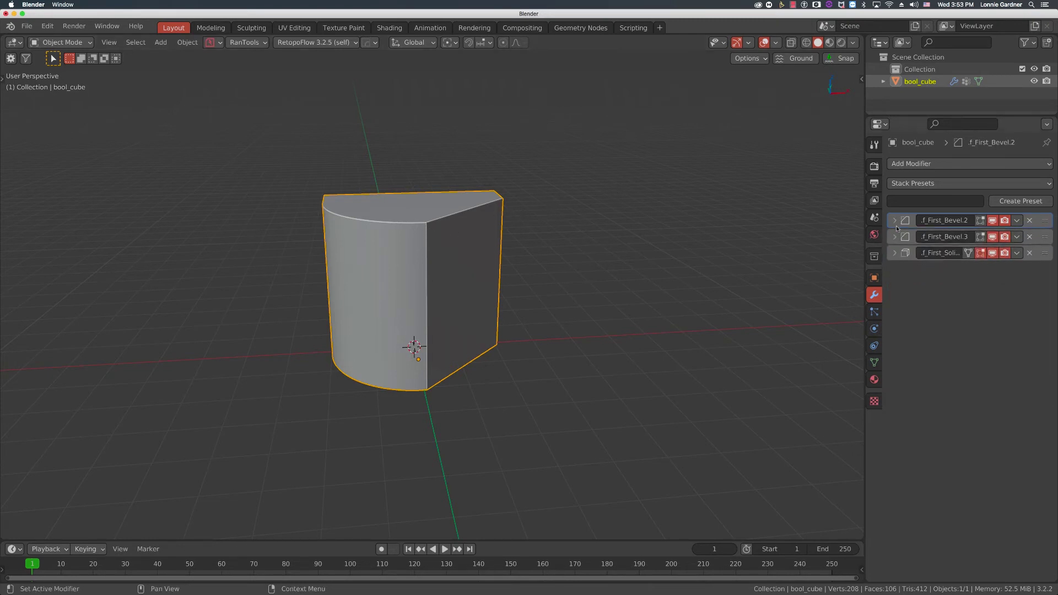
click(895, 236)
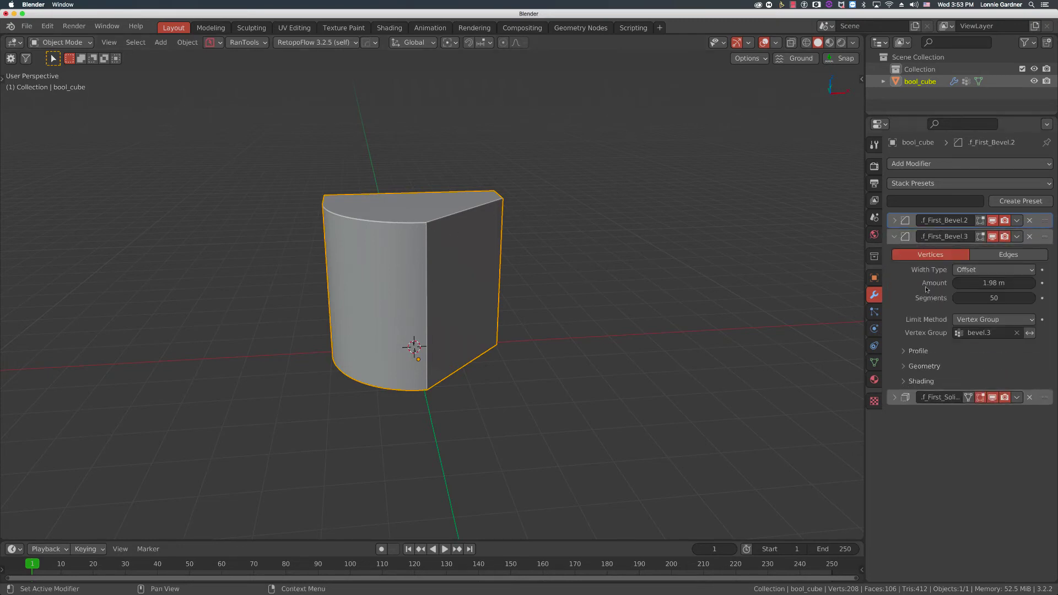
click(894, 237)
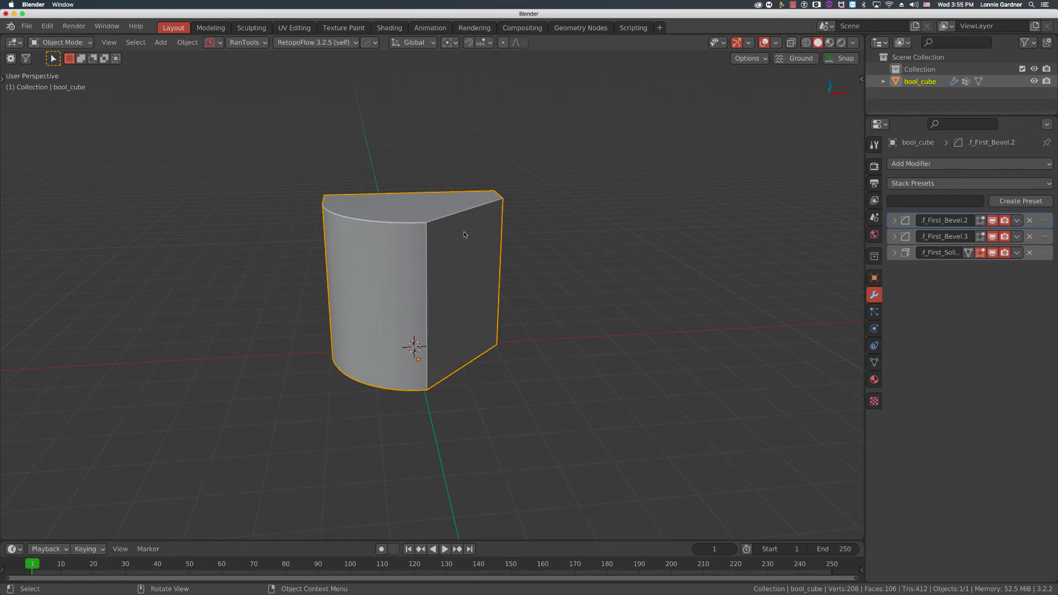
Step: Inspect the profile options of the f_First_Bevel.2 and f_First_Bevel.3 modifiers
click(893, 221)
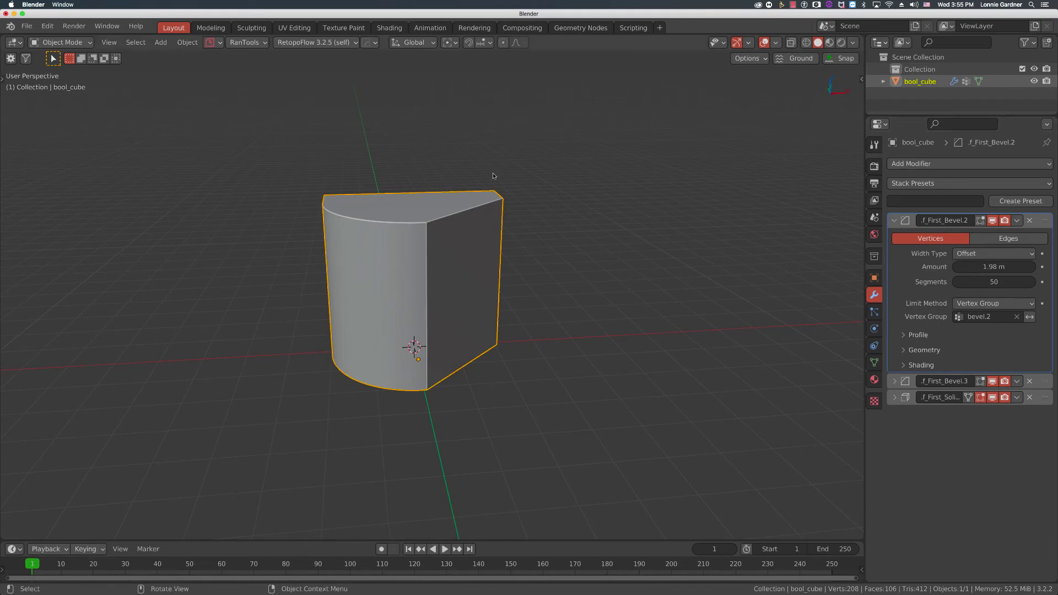
click(918, 335)
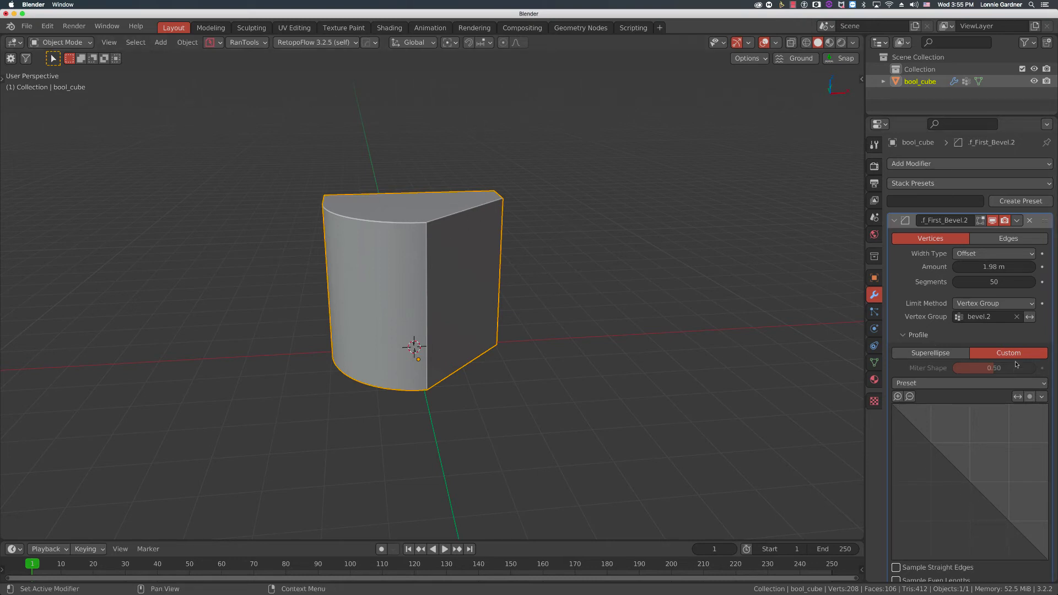
click(921, 336)
click(894, 221)
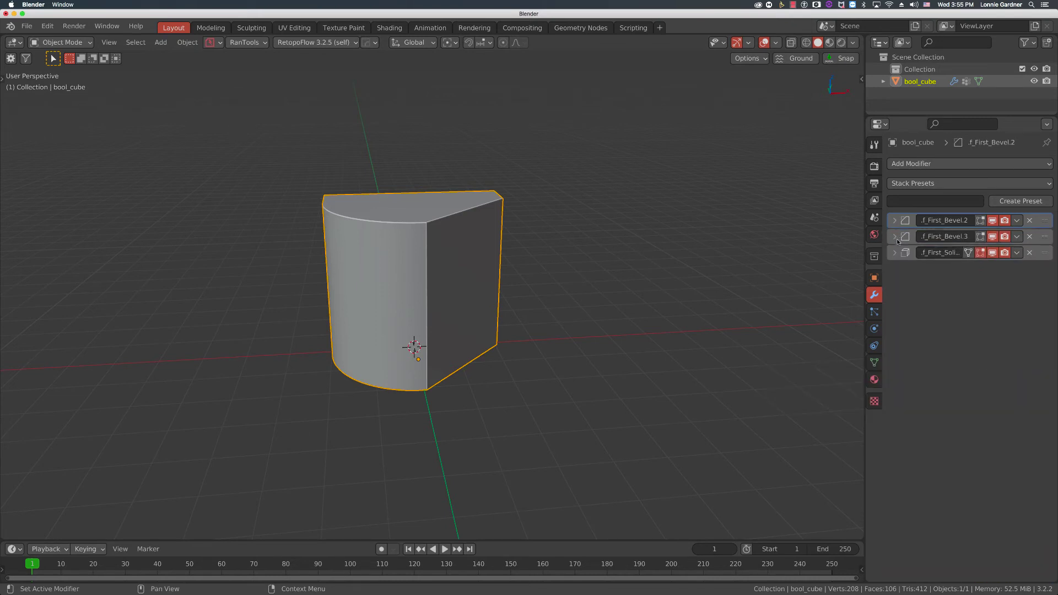
click(894, 237)
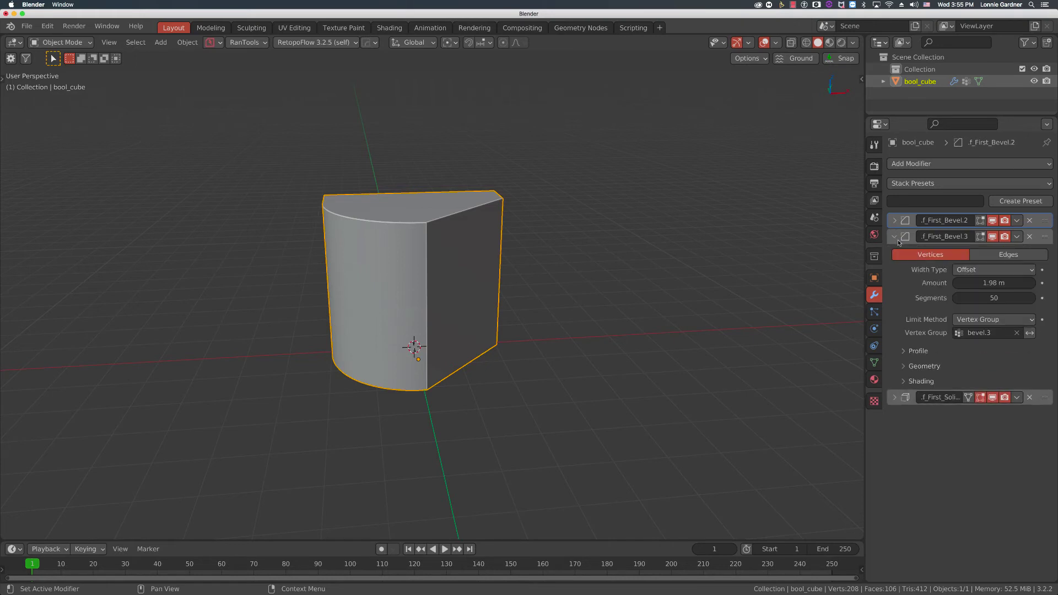
click(922, 353)
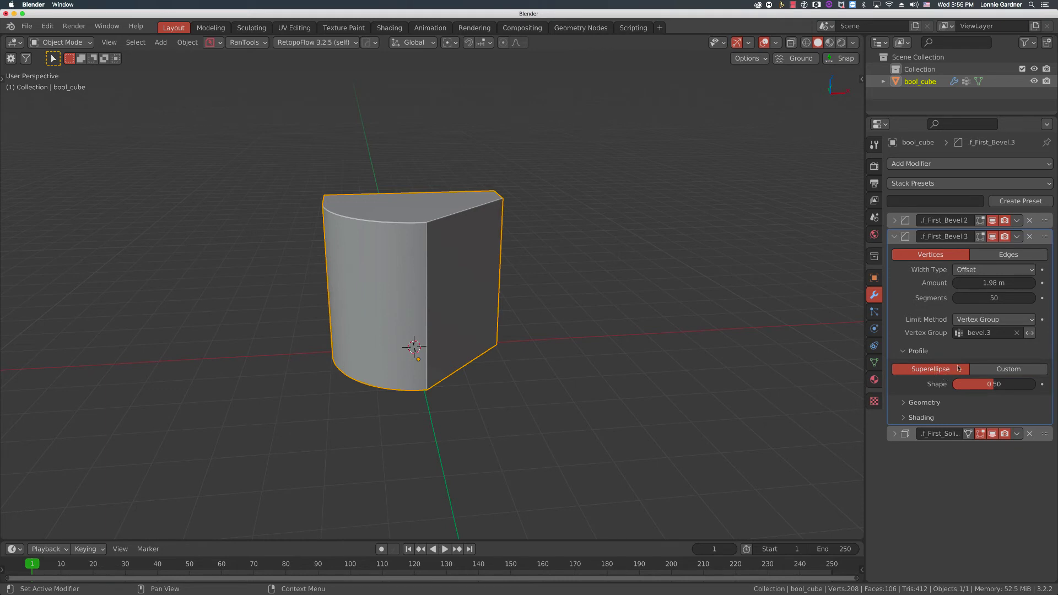
click(895, 238)
Step: Set f_First_Bevel.2's profile to Superellipse, comparing it briefly against Custom
click(894, 221)
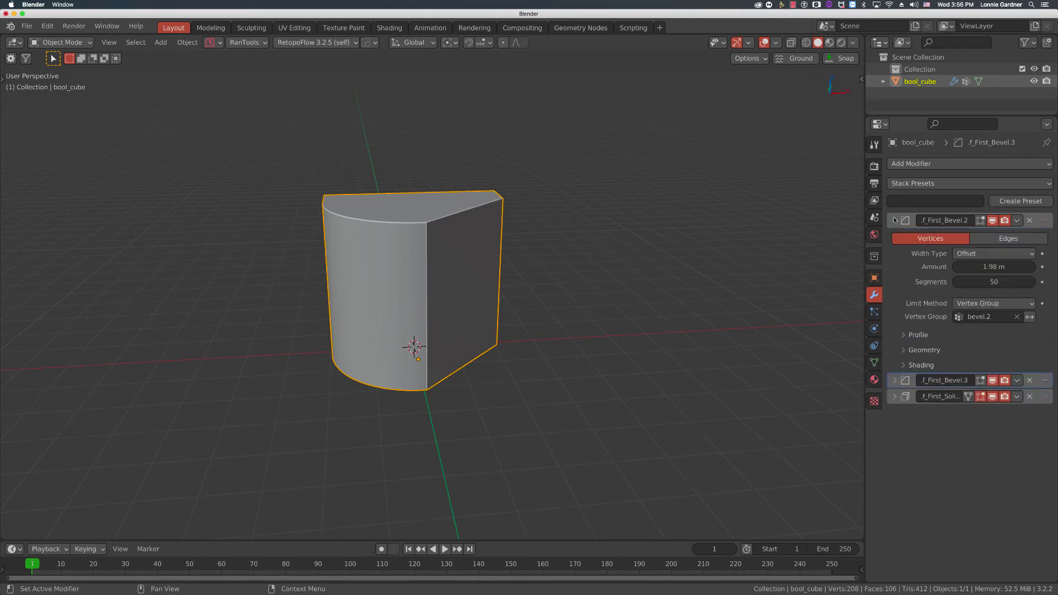
click(919, 334)
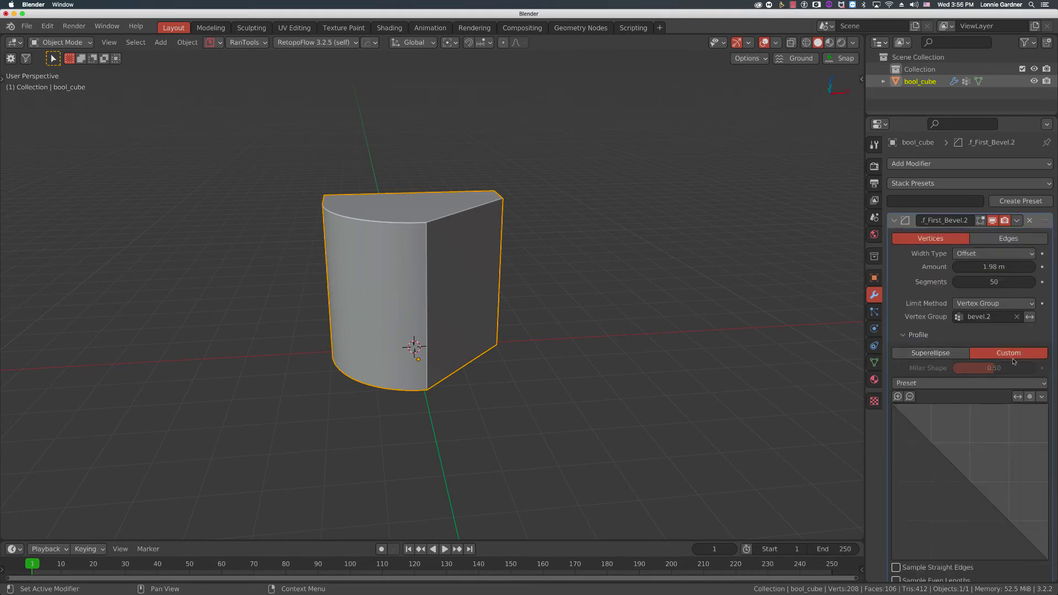
click(941, 353)
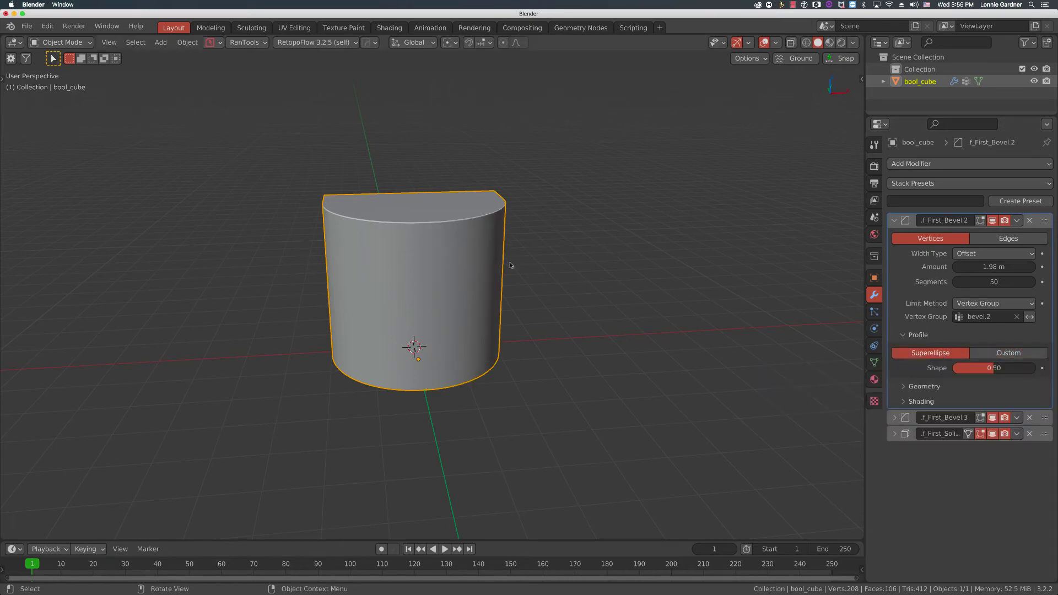
click(1008, 353)
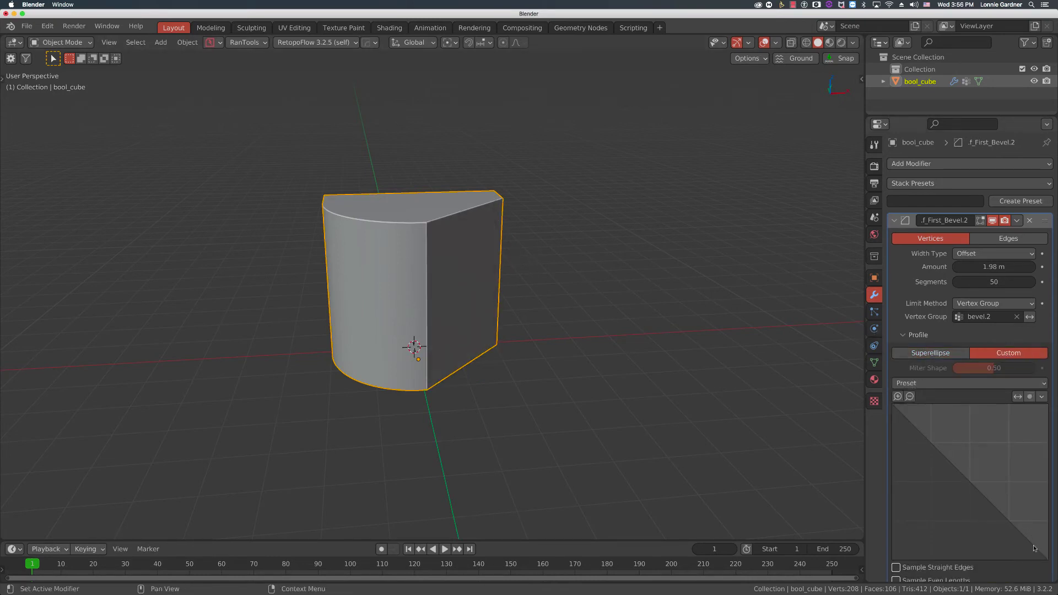
click(930, 353)
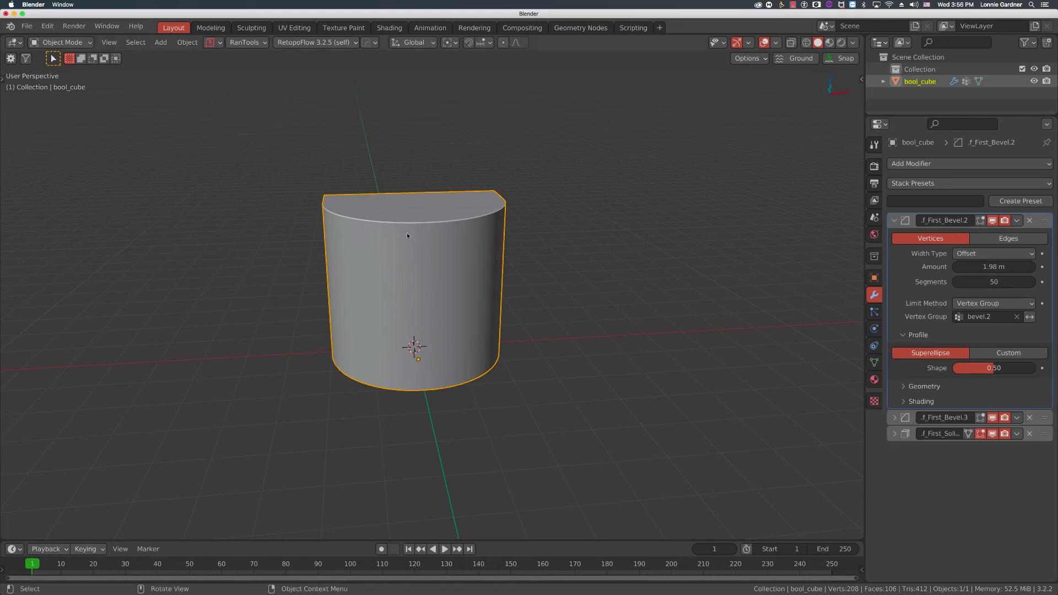
Step: Collapse the f_First_Bevel.2 modifier panel and its Profile subpanel
click(893, 220)
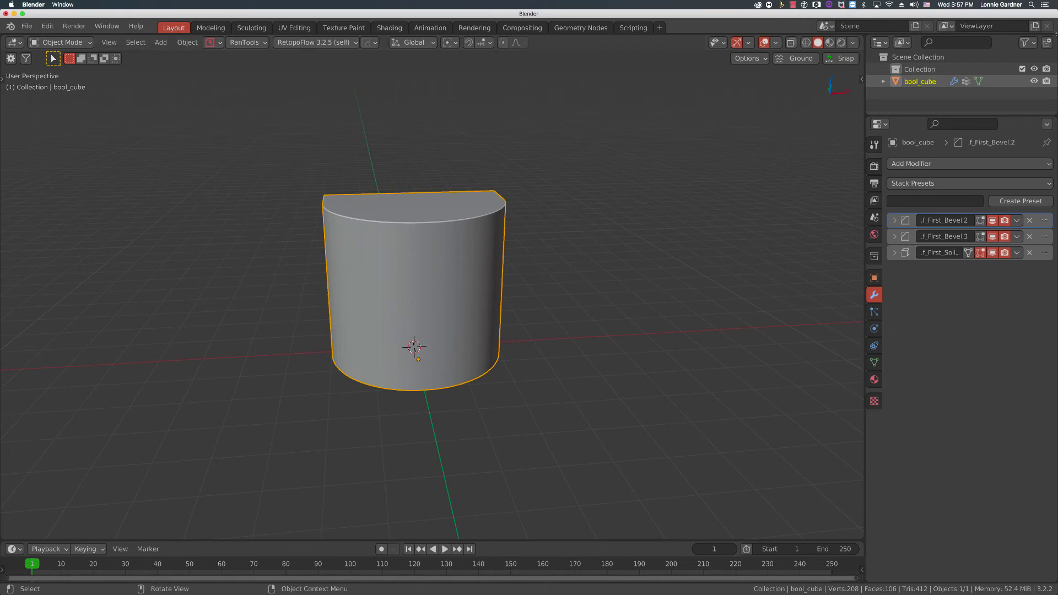
click(904, 221)
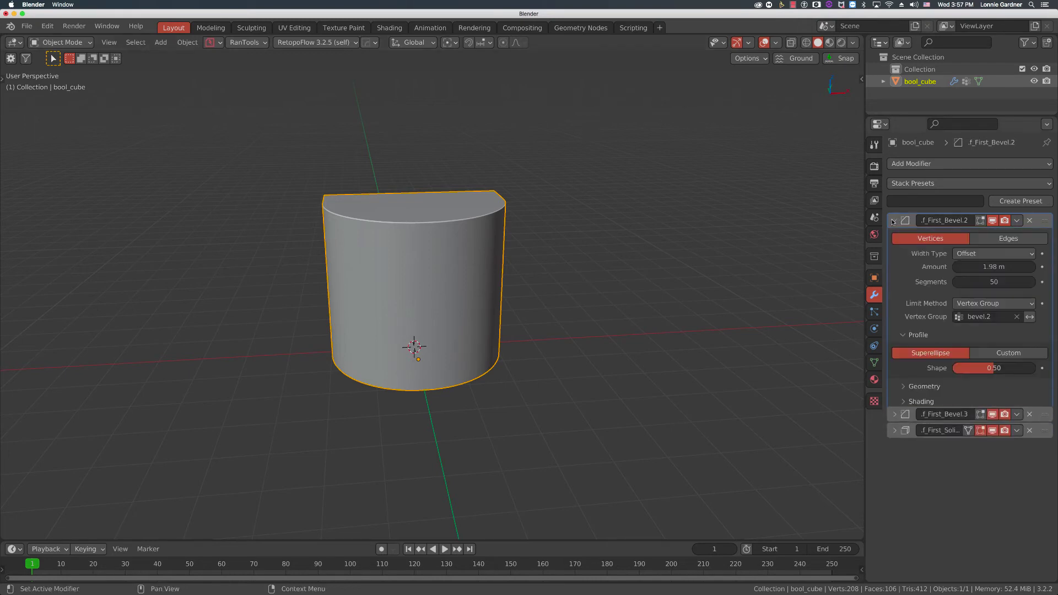
click(907, 336)
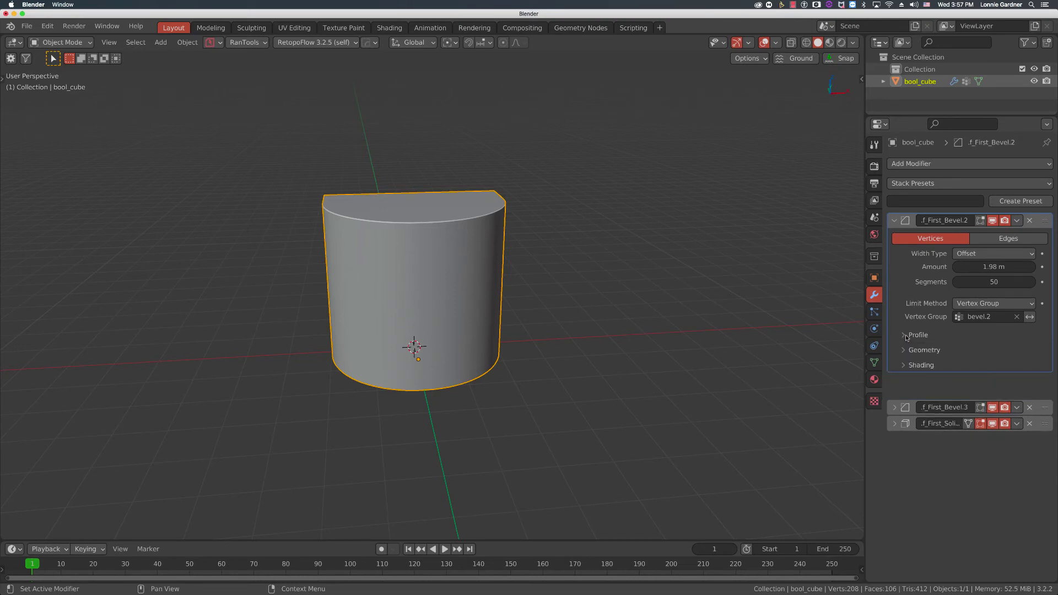
click(903, 222)
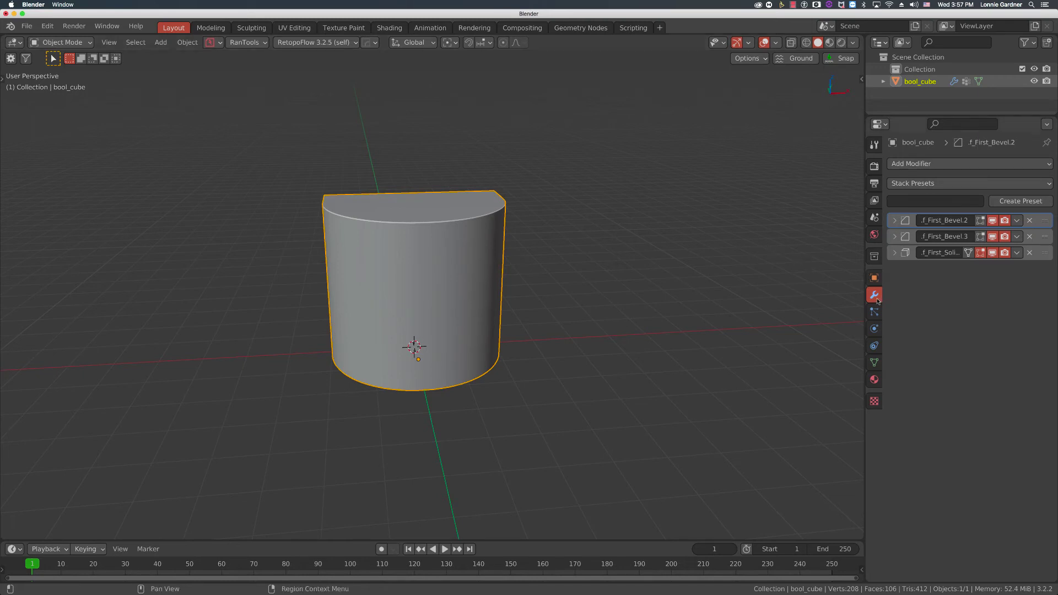
Step: Browse the Particles, Physics, Constraints and Object properties, then return to Modifiers
click(873, 316)
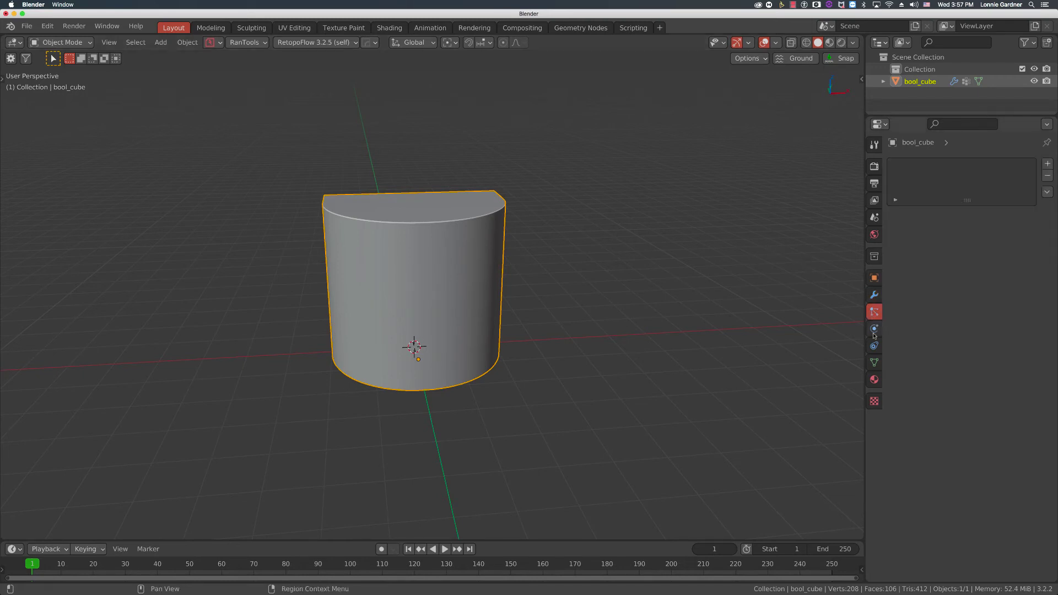
click(874, 330)
click(875, 341)
click(873, 278)
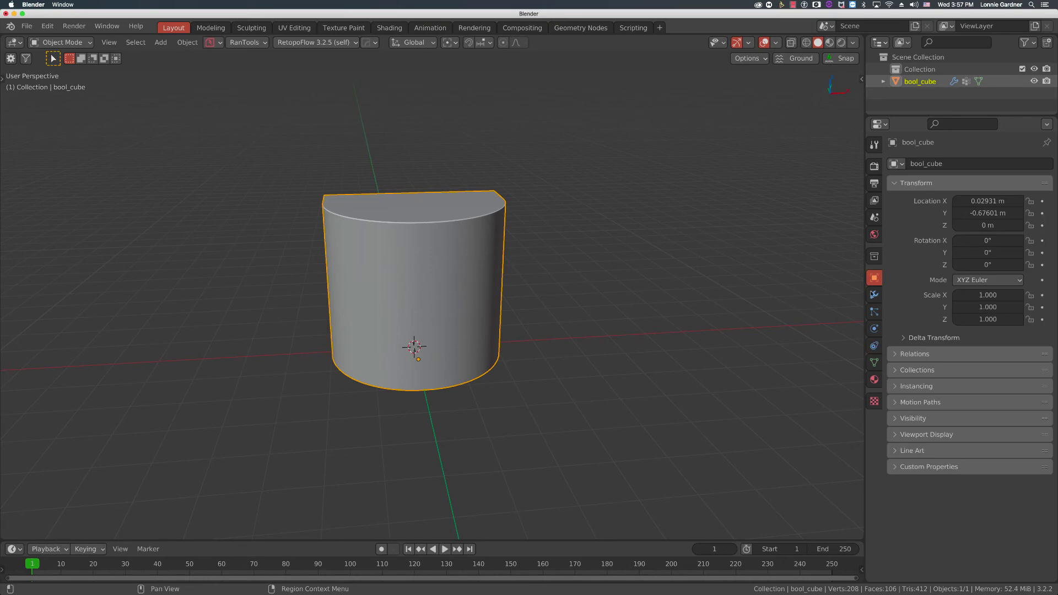
click(874, 295)
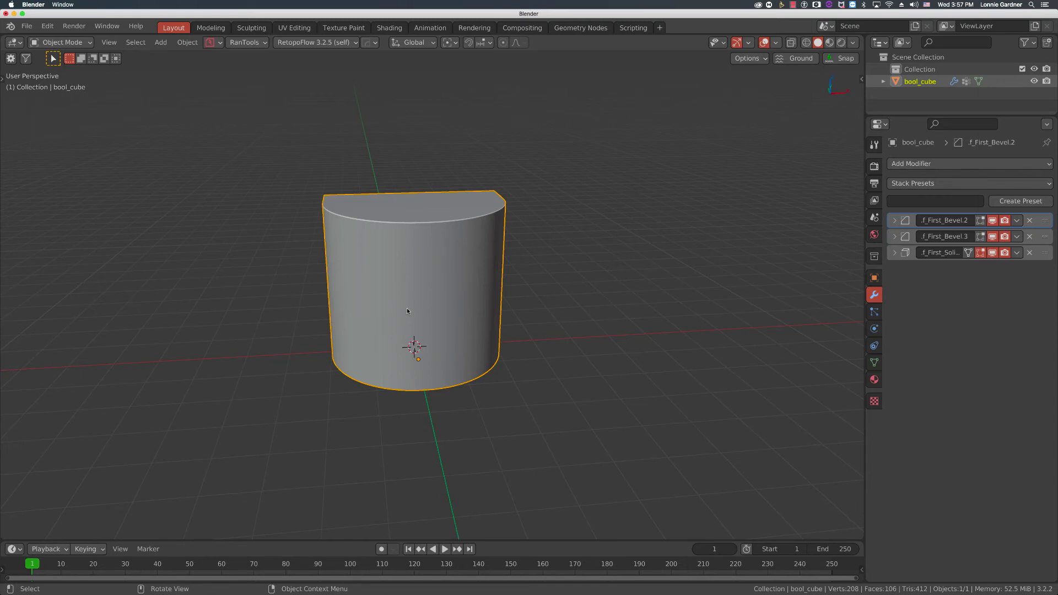
Step: In Discord, view a #how-to-use screenshot enlarged, then go to Blender Bros Coaching's new-video channel
key(super+Tab)
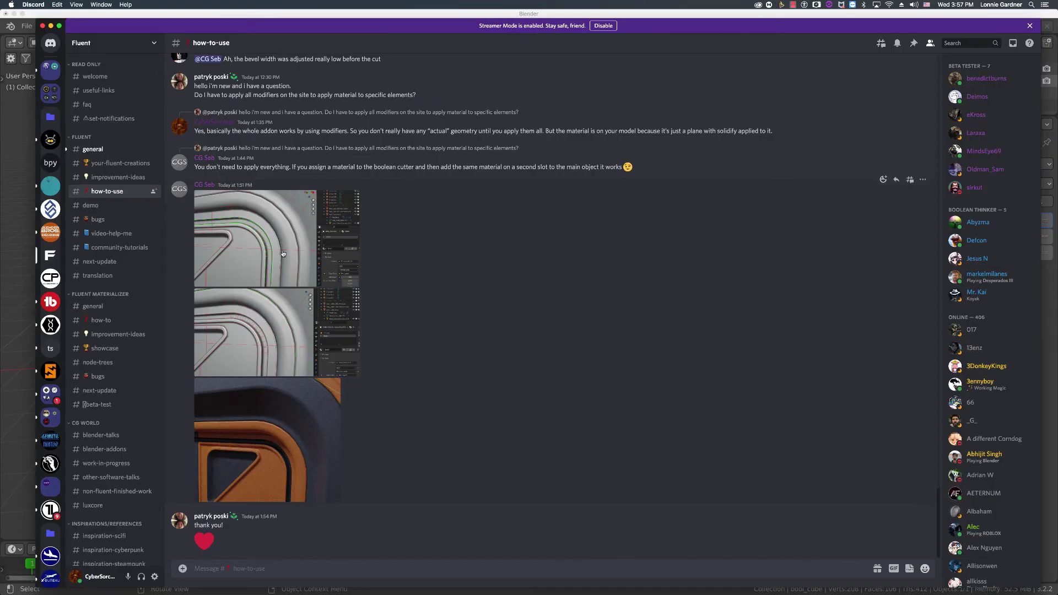
click(263, 245)
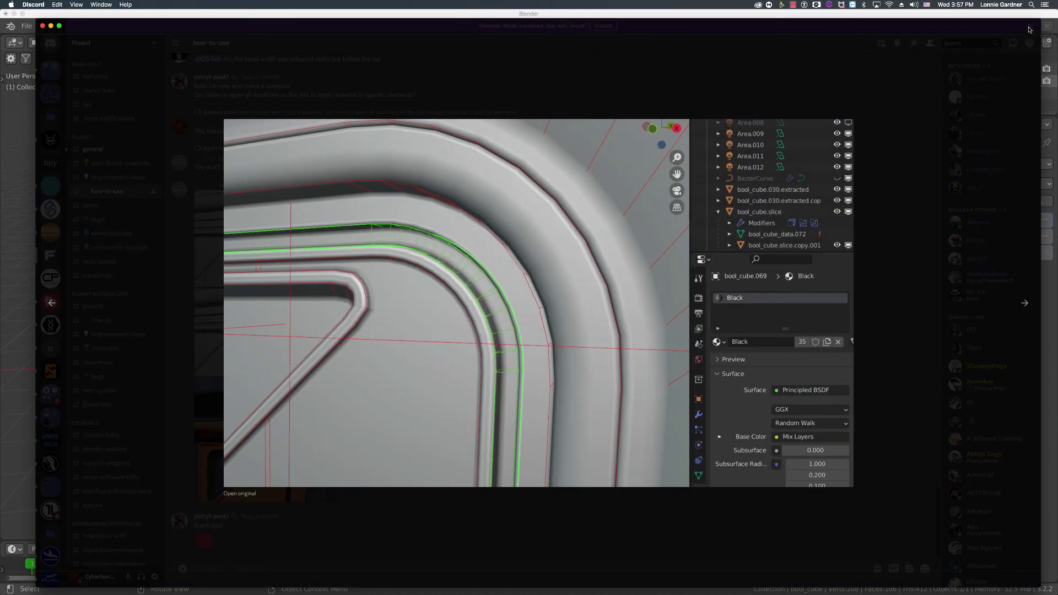
click(998, 66)
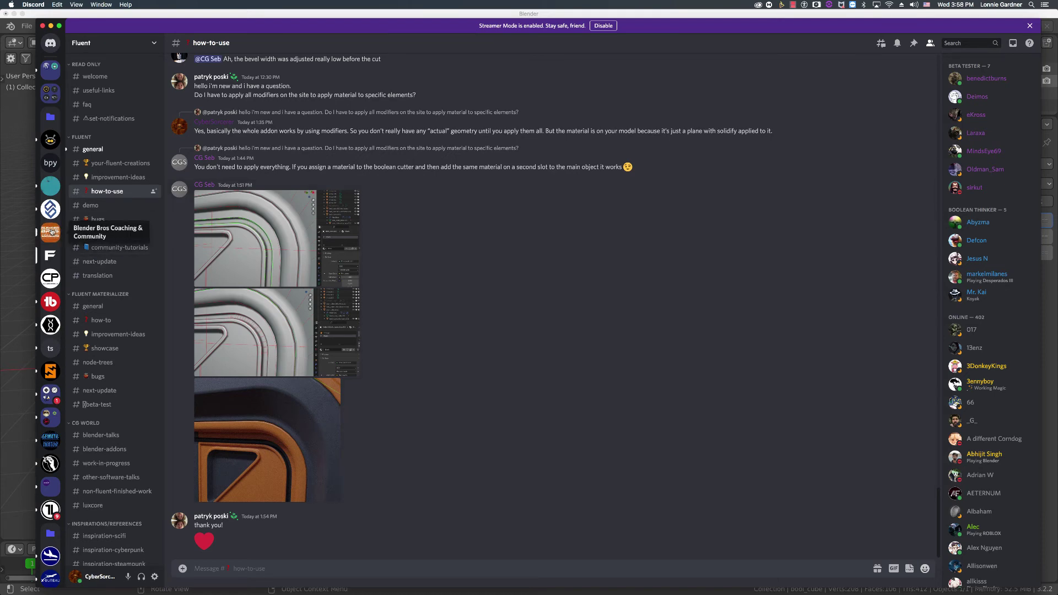
click(50, 231)
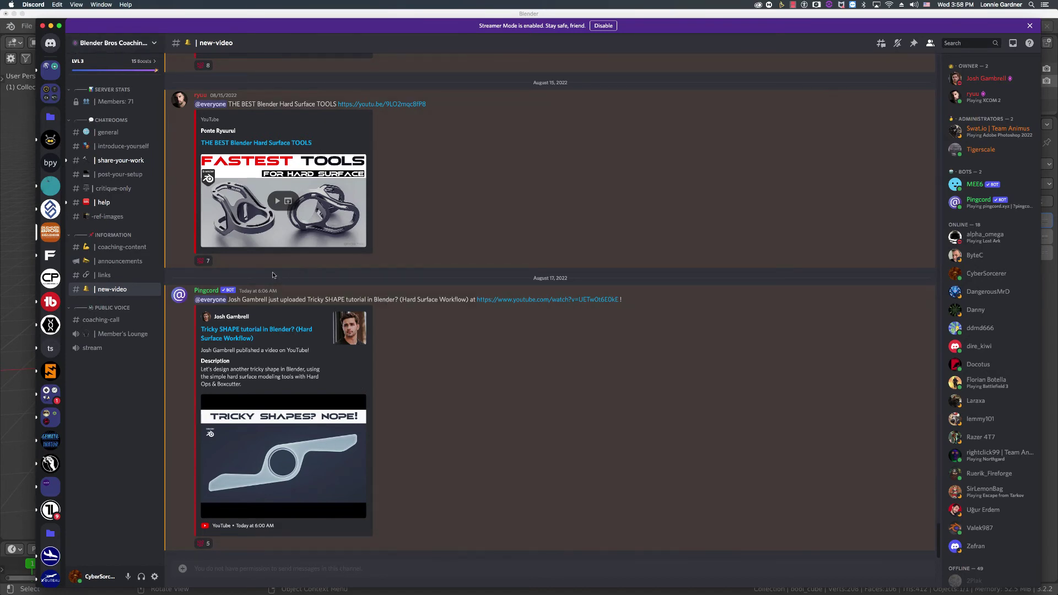
Step: Check the BlenderBros server announcements, return to #new-video, then switch back to Blender
click(50, 210)
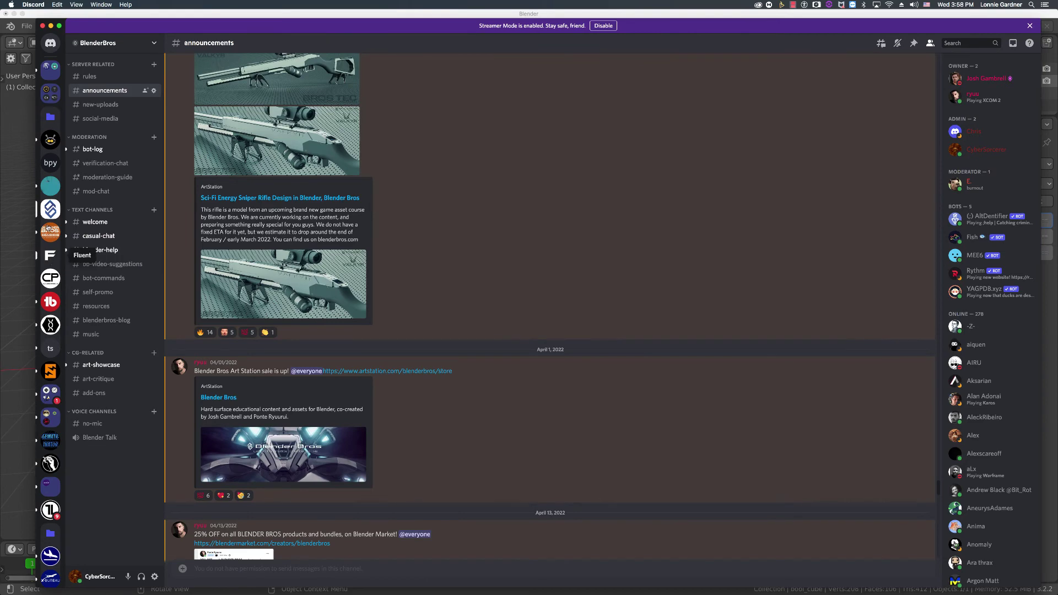
click(49, 233)
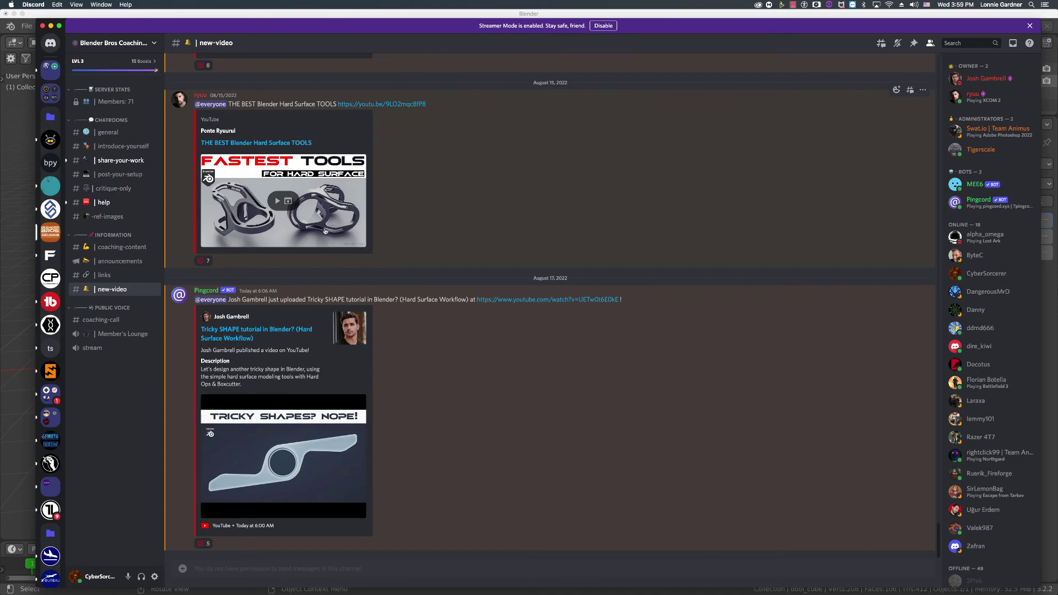
key(super+Tab)
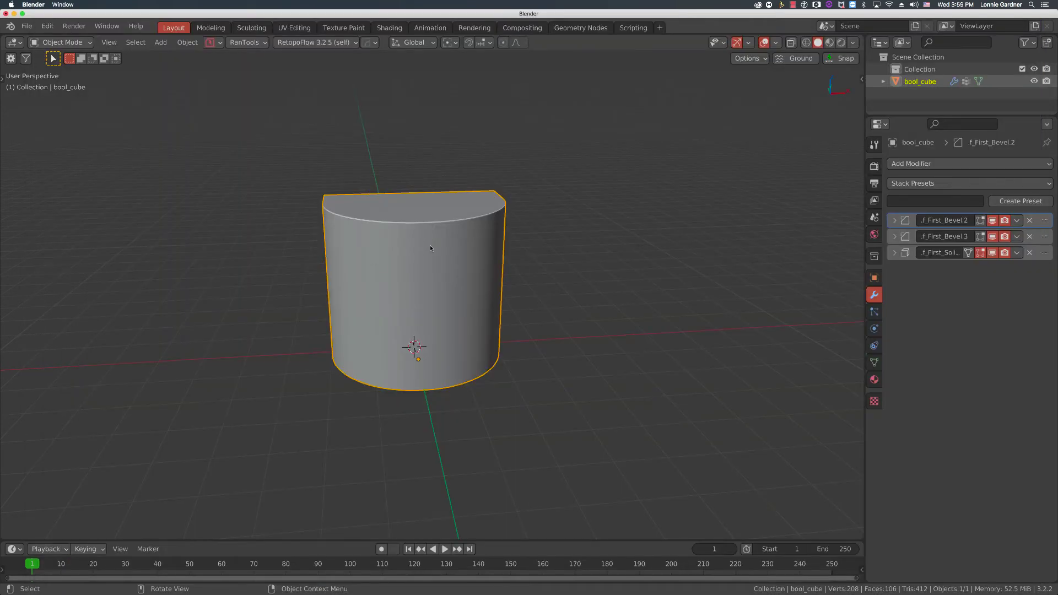
Step: Call up the Fluent tools with F, dismiss them without adding a bevel, then switch to Discord
key(f)
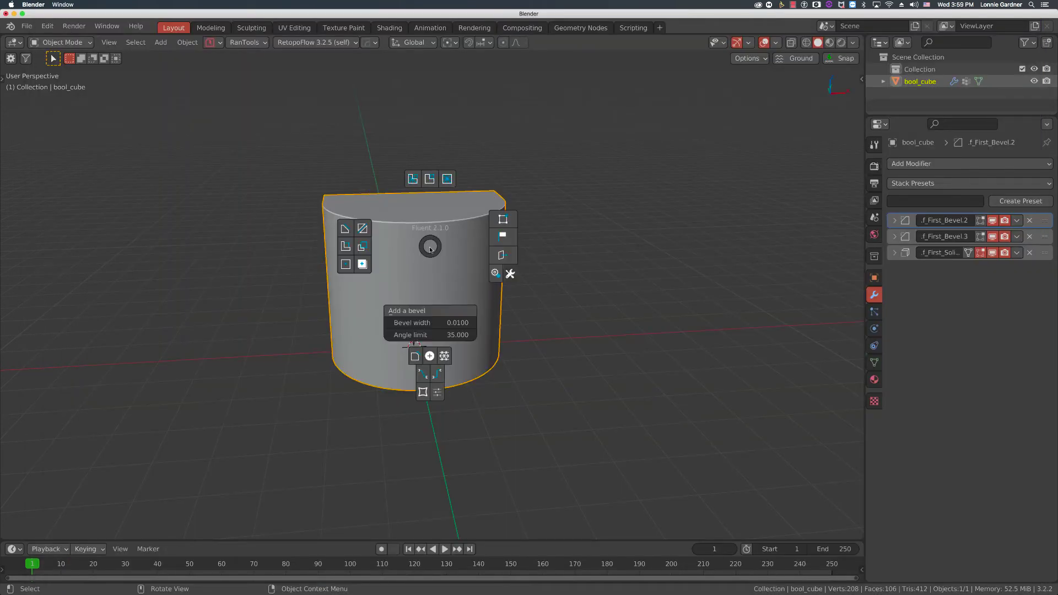
key(Escape)
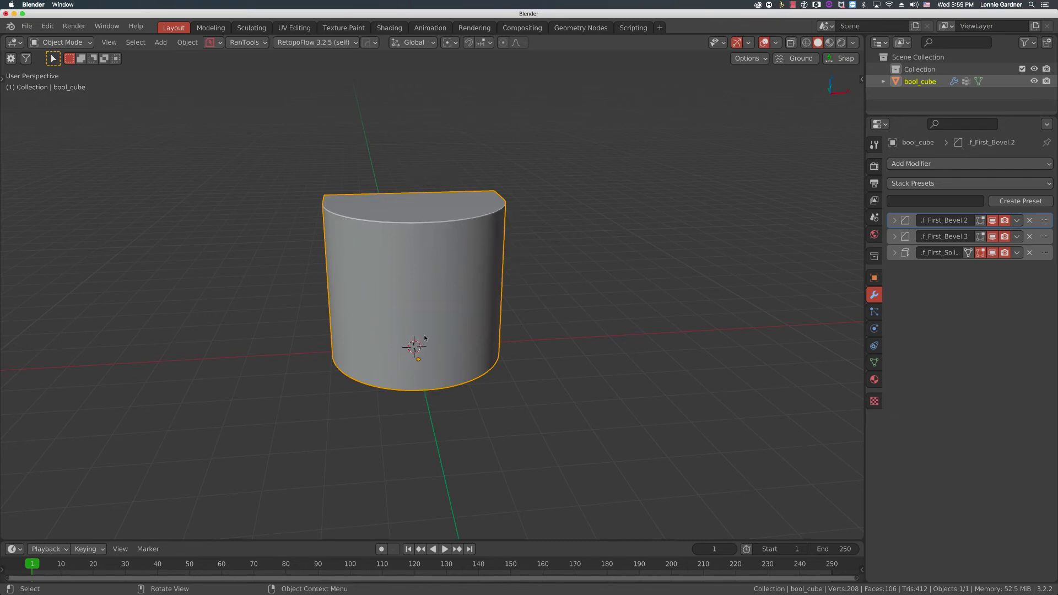
key(super+Tab)
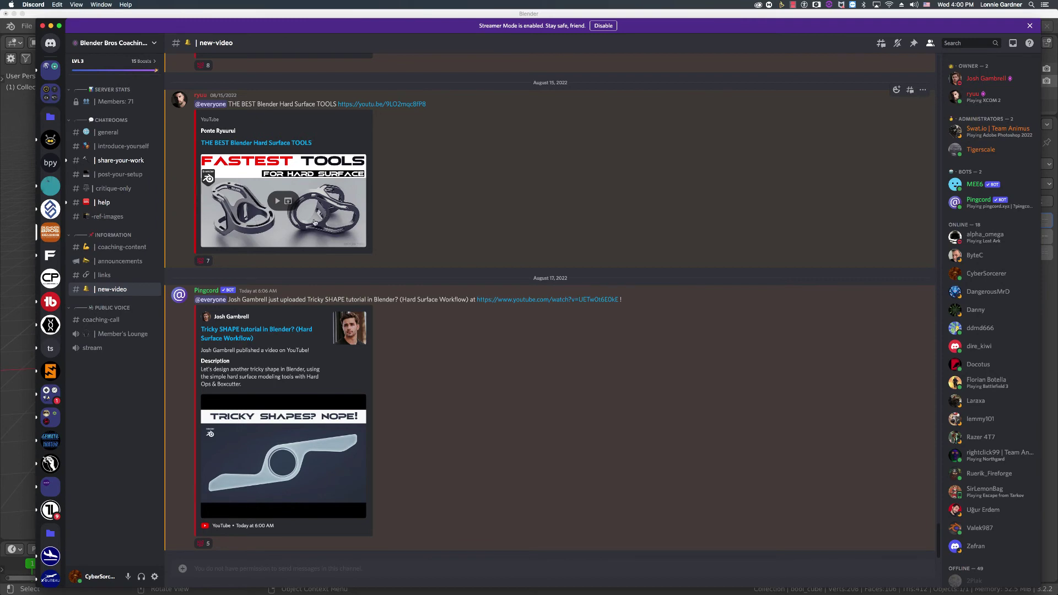
Step: Scroll #new-video back to the August 2022 'Create Better Shapes' tutorial post, then return to Blender
scroll(355, 210, up, 5)
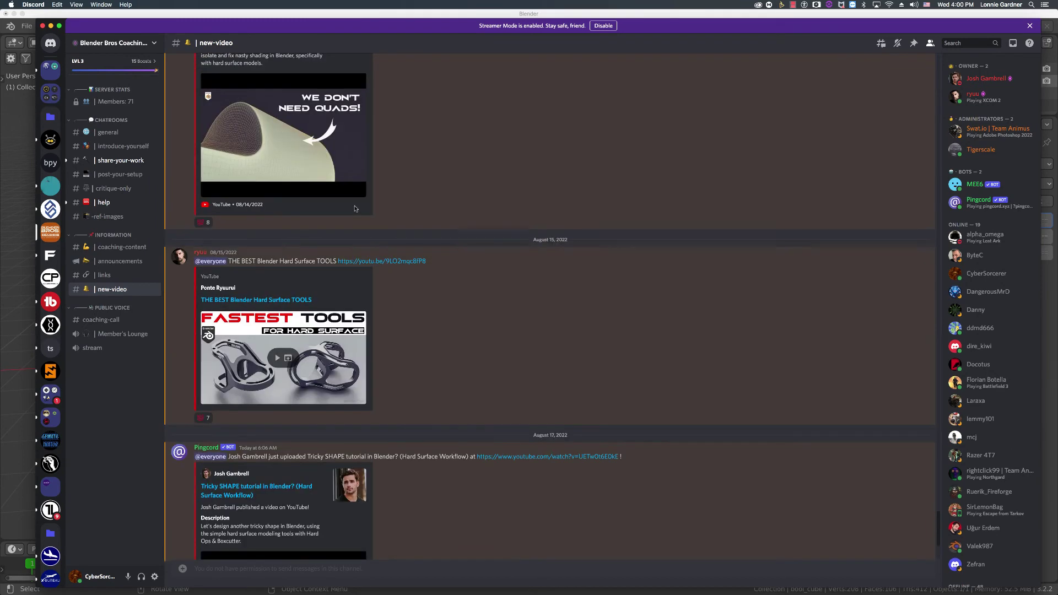
scroll(266, 236, up, 8)
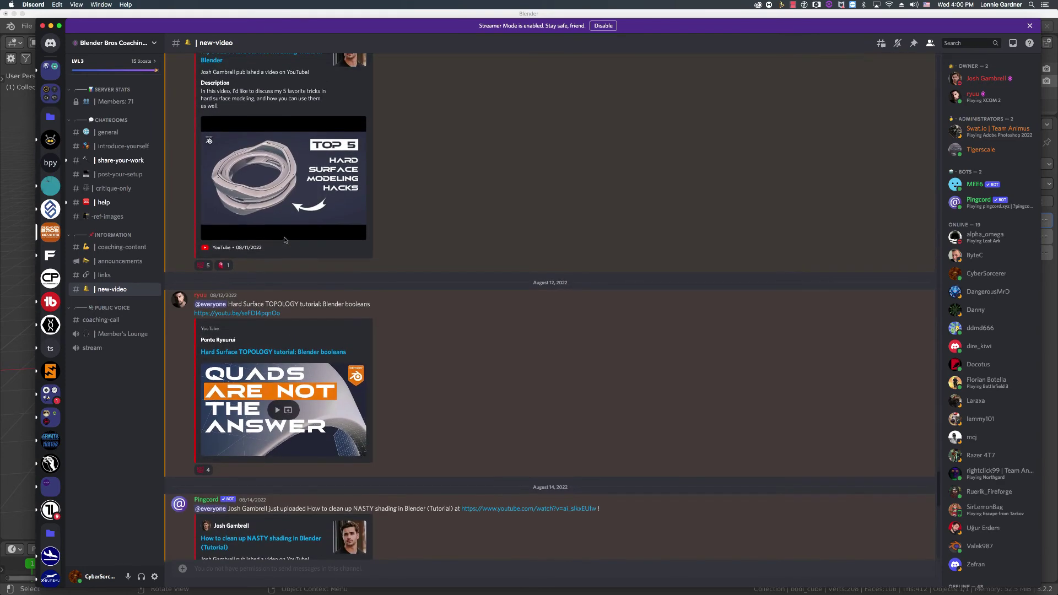
scroll(285, 240, up, 1)
scroll(291, 209, up, 7)
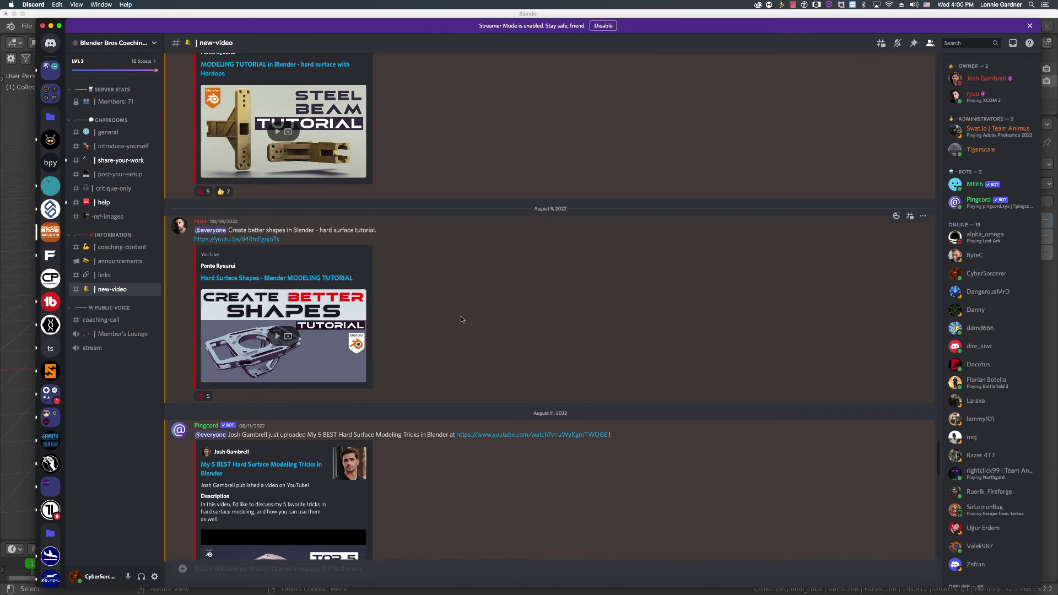
scroll(461, 320, down, 1)
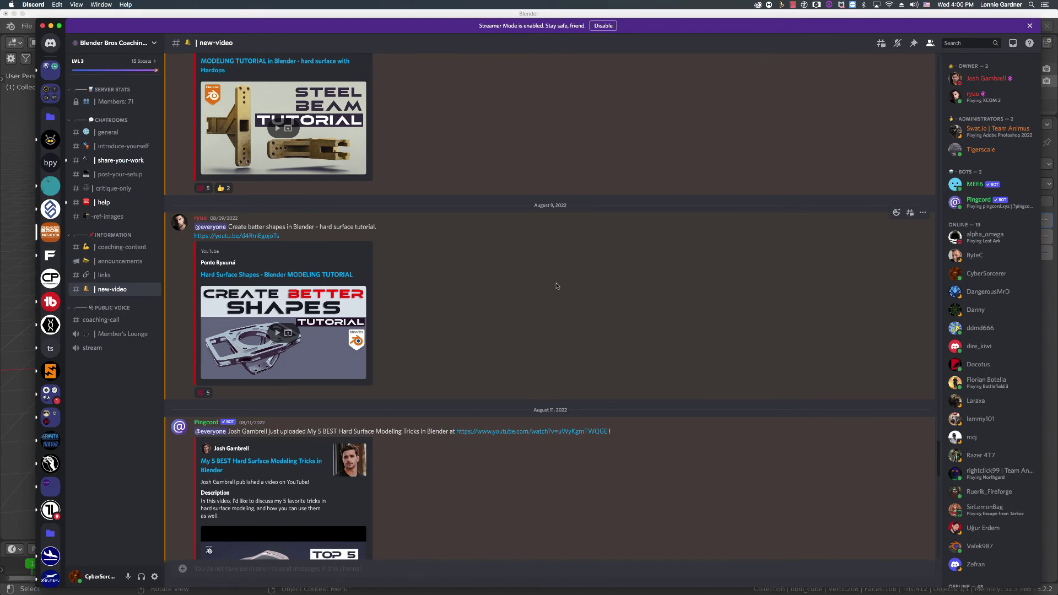
key(super+Tab)
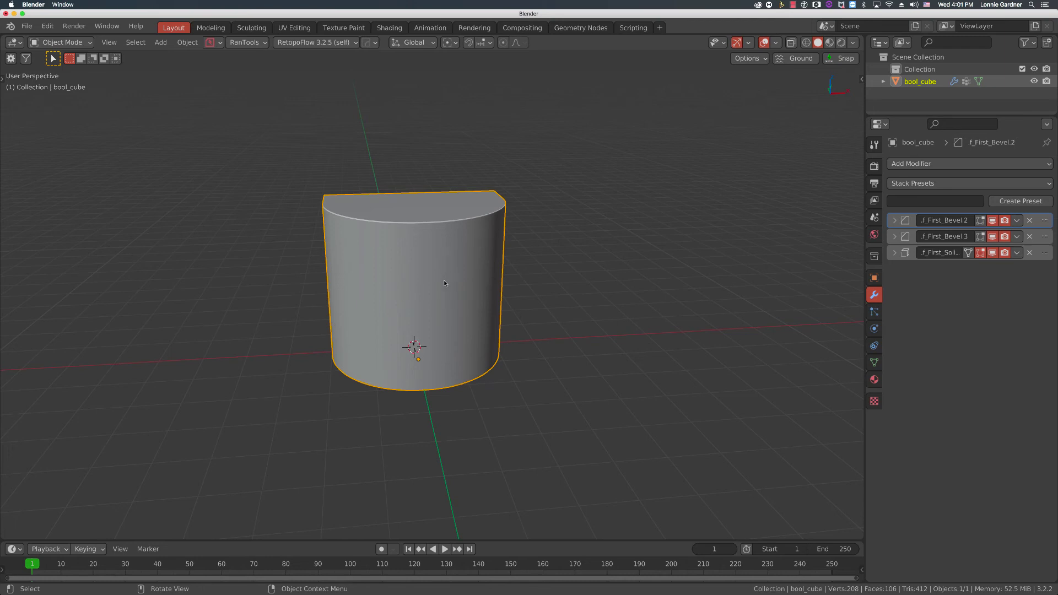
Step: Orbit slightly to show the cube's top face, then switch to the BlenderSith channel in Chrome
middle_drag(442, 275, 442, 272)
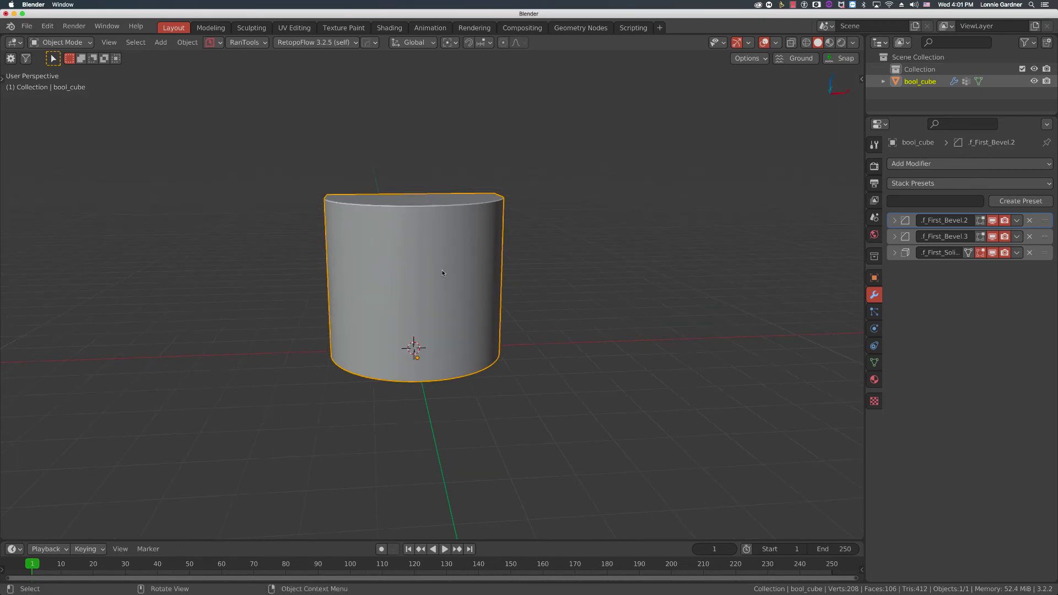
middle_drag(442, 273, 444, 275)
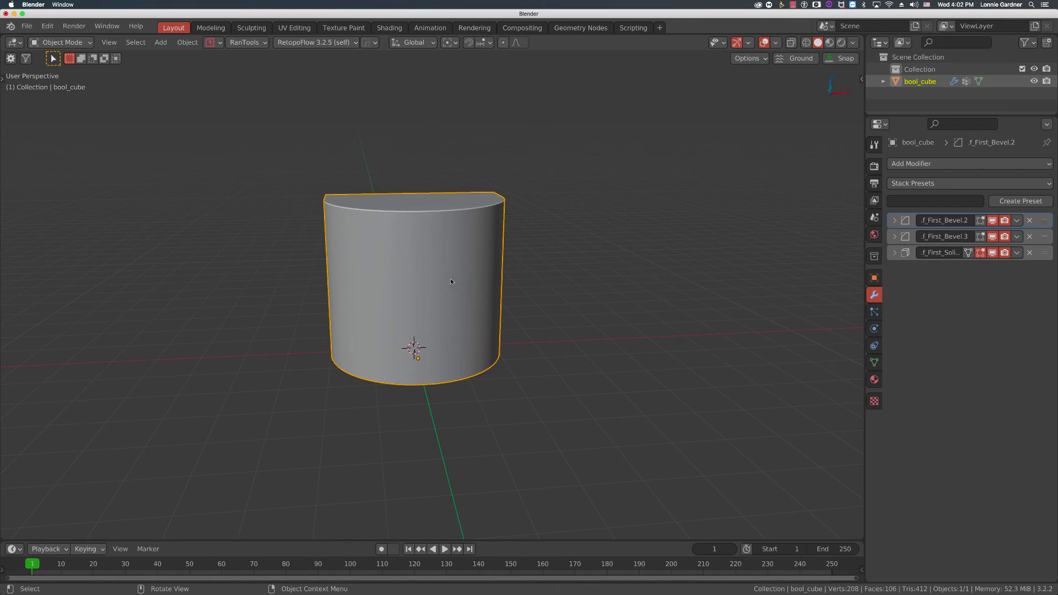
key(super+Tab)
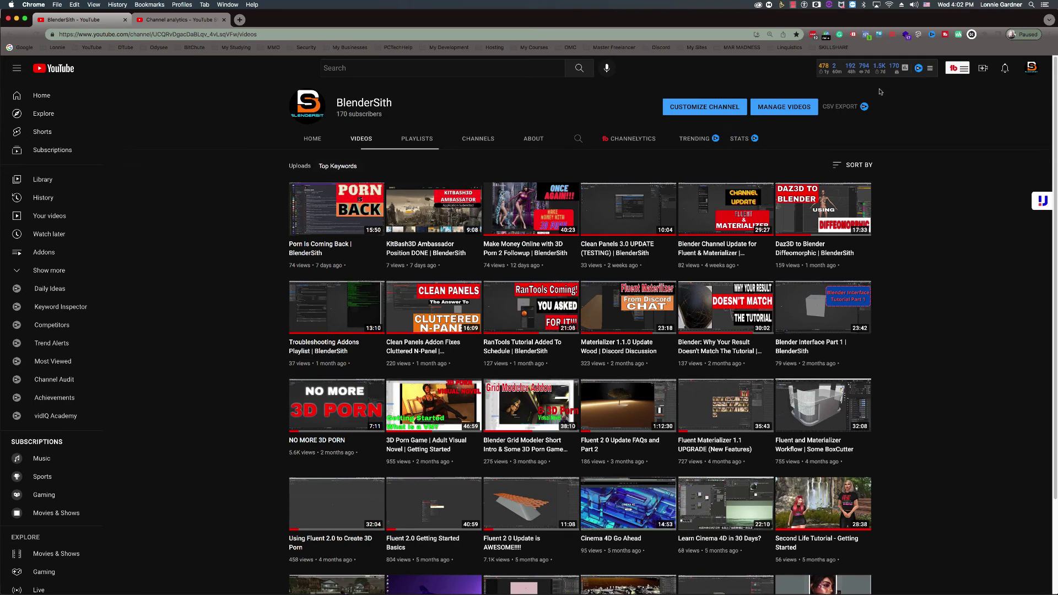
Step: Open Channel analytics and scroll through the last-28-days overview's top ten videos
mouse_move(852, 75)
click(192, 20)
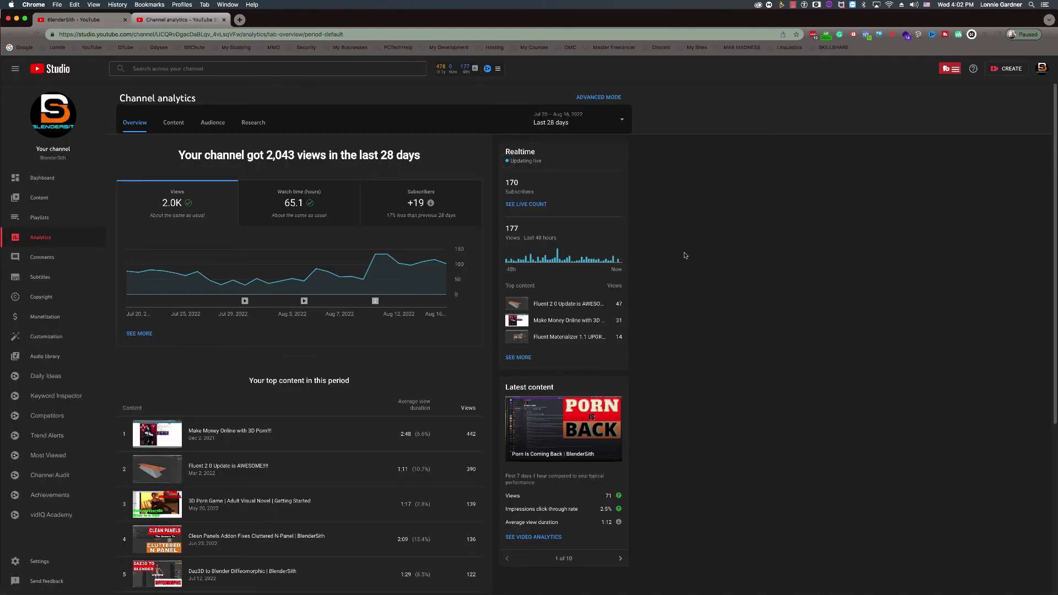
scroll(690, 257, down, 4)
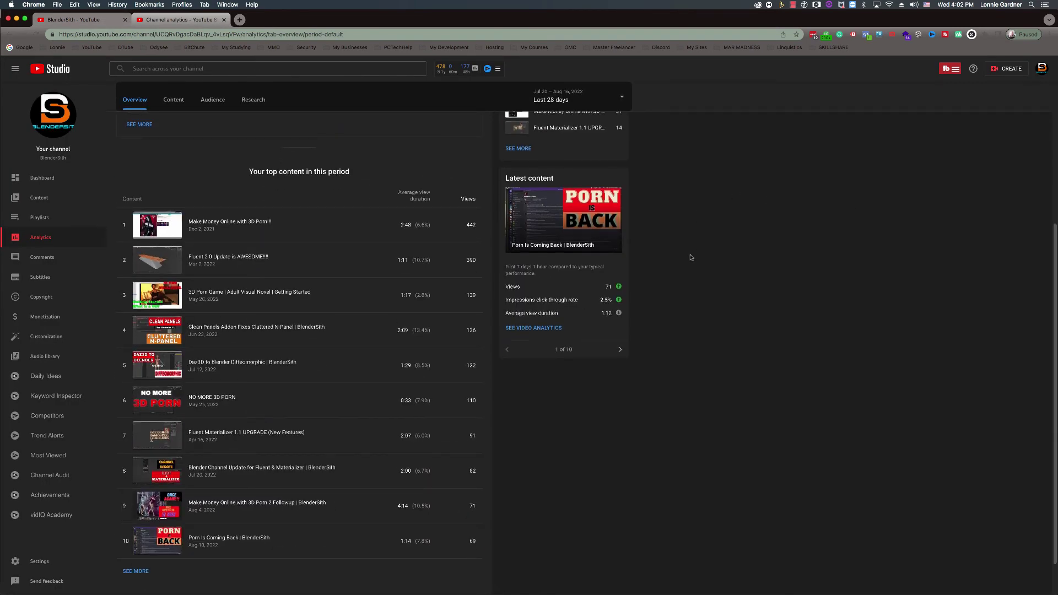
scroll(690, 257, up, 2)
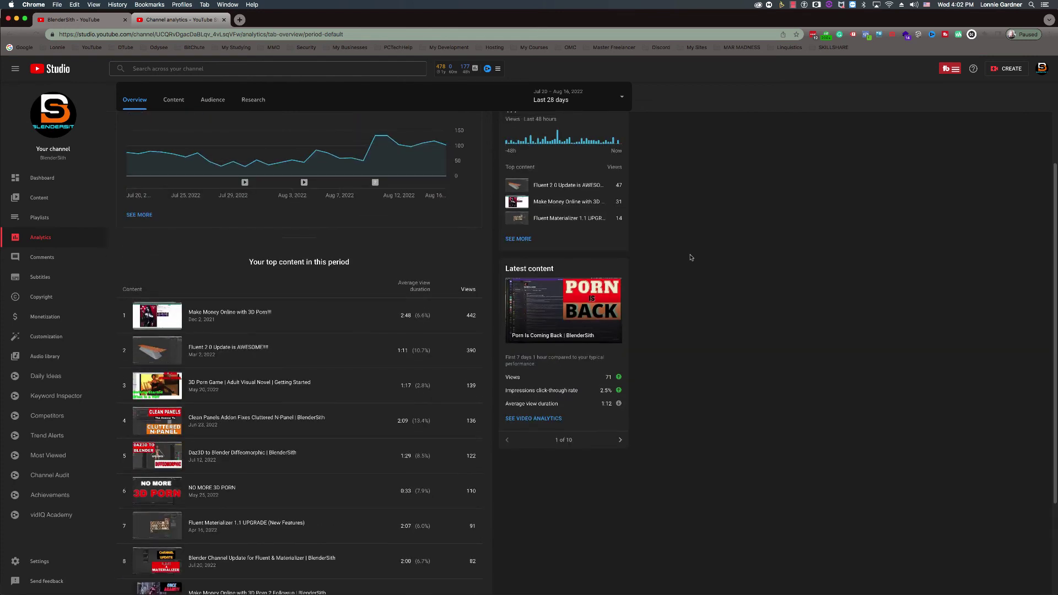
scroll(690, 257, down, 1)
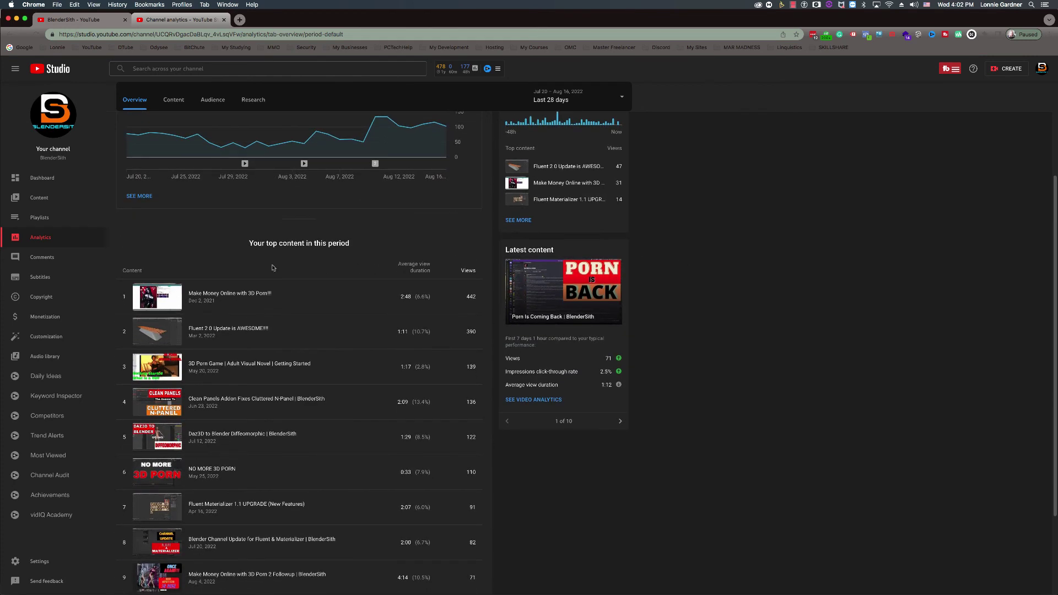
scroll(749, 280, down, 1)
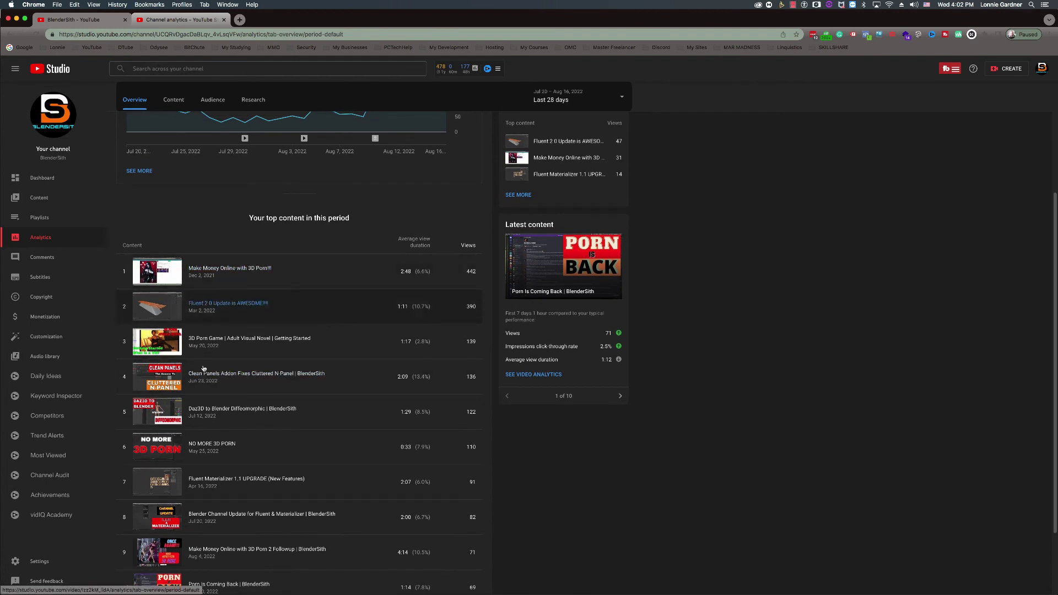
scroll(241, 502, down, 3)
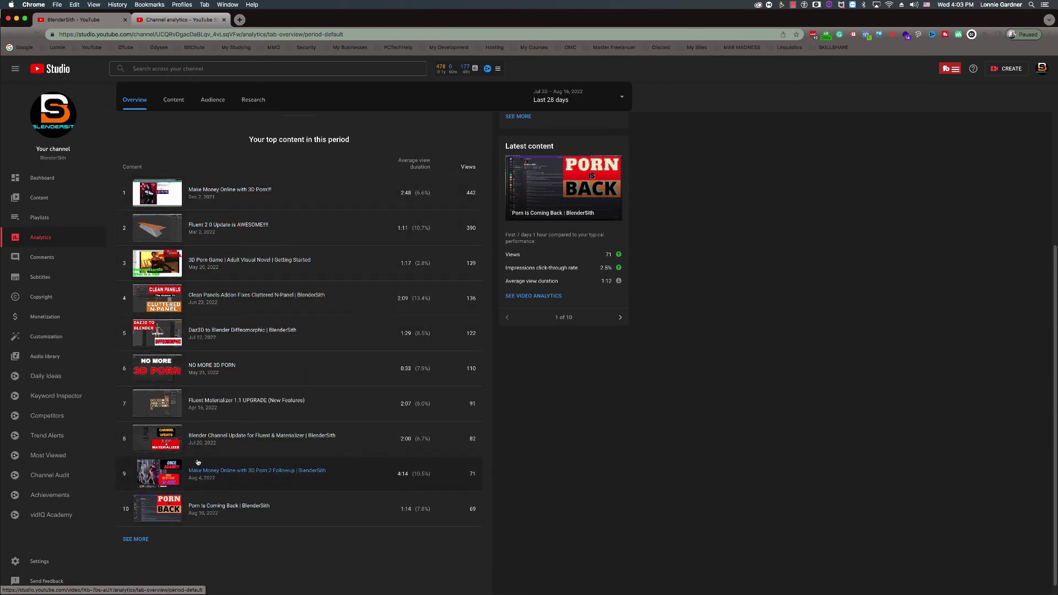
scroll(741, 187, up, 3)
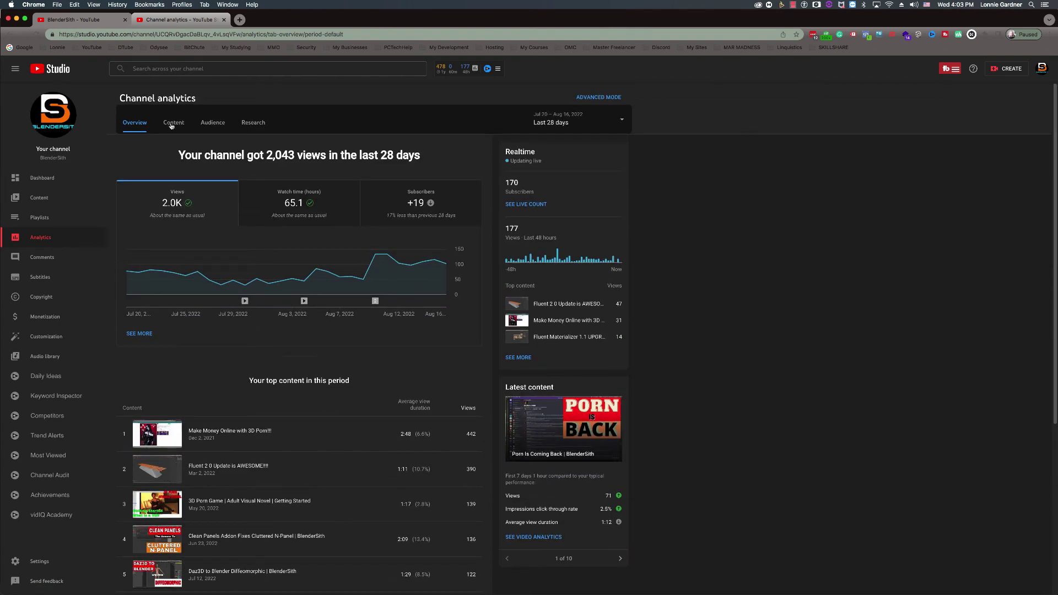
Step: Open the Content analytics tab and scroll down to the audience-retention key moments
click(172, 124)
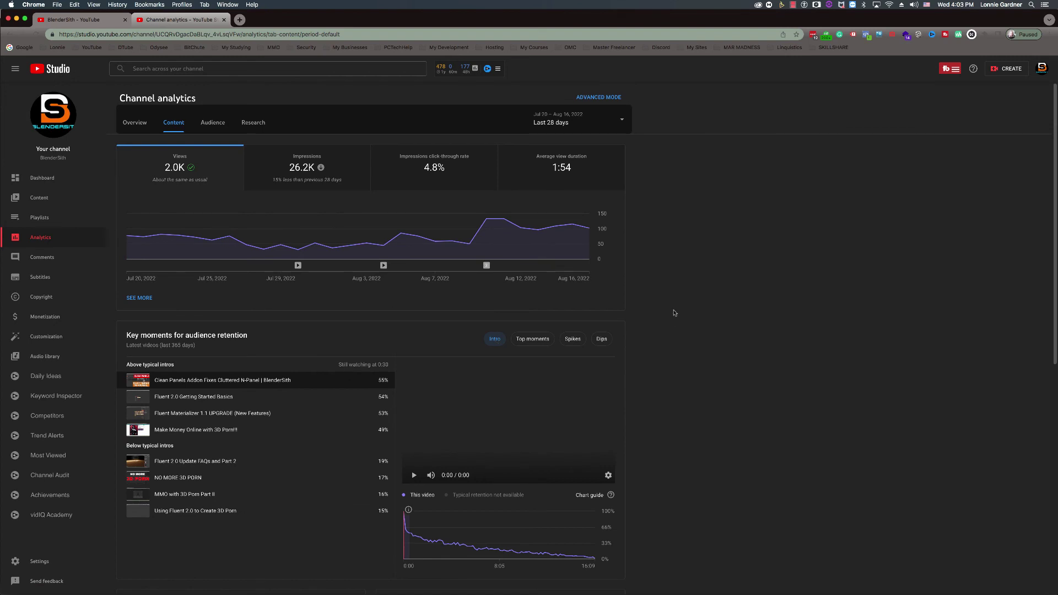
scroll(673, 313, down, 3)
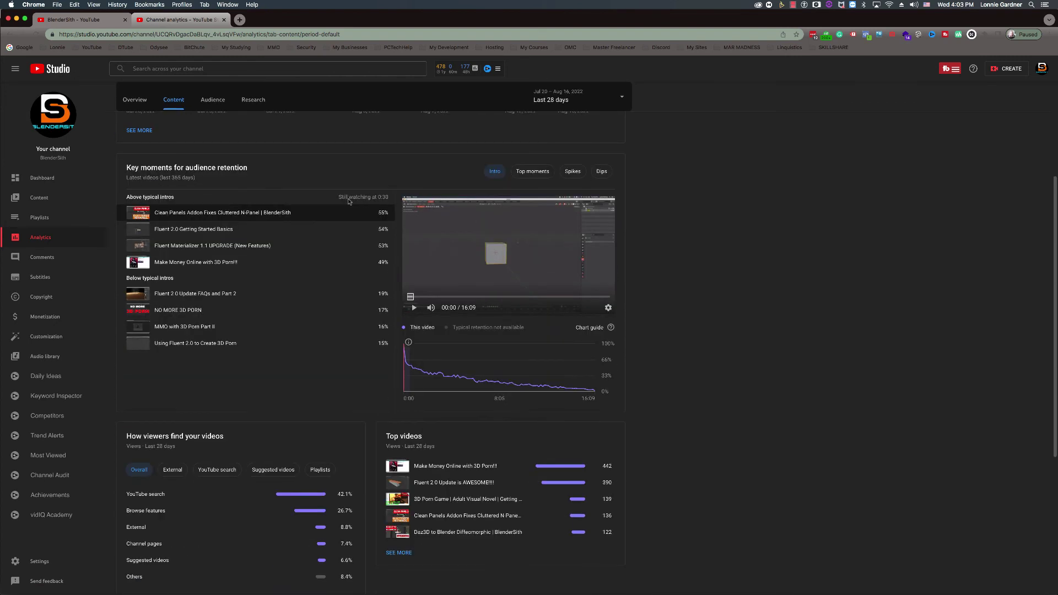
mouse_move(153, 170)
mouse_move(165, 216)
Step: Preview the Make Money Online video's retention curve, jumping to 10:17 and 30:53
mouse_move(181, 265)
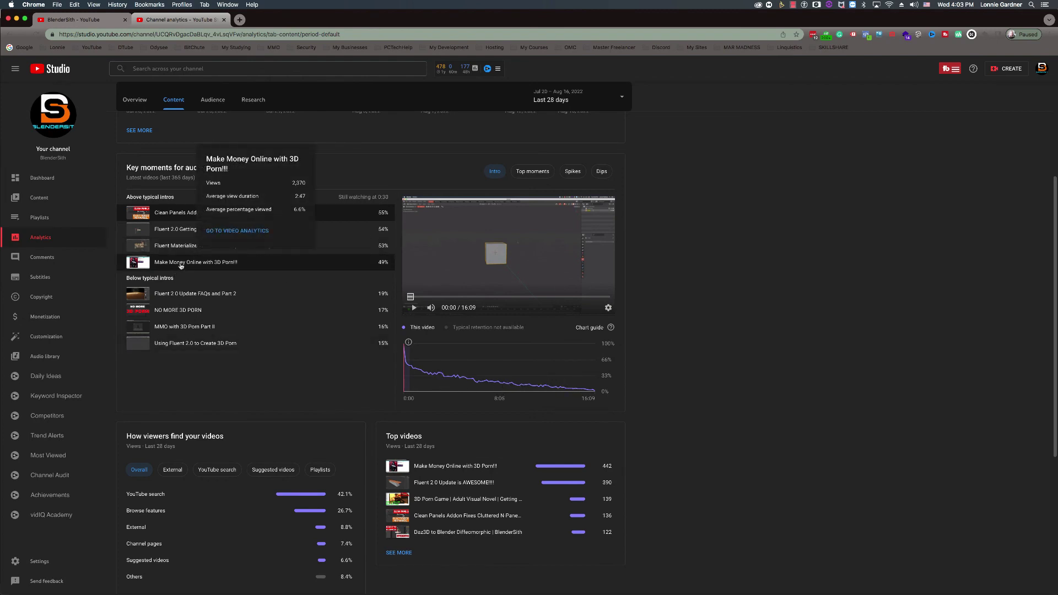
click(181, 265)
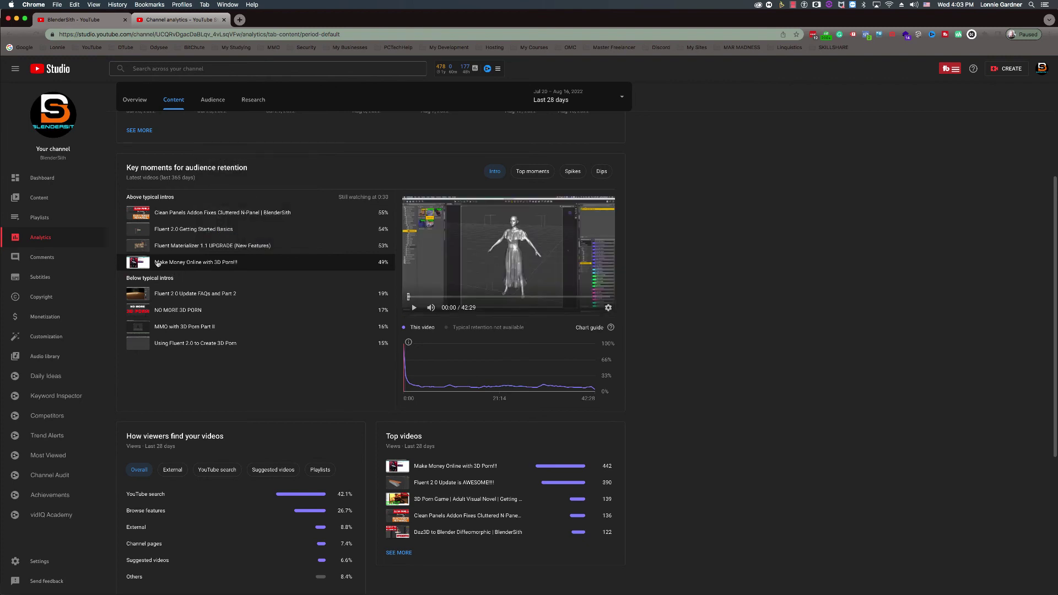
mouse_move(188, 269)
mouse_move(434, 388)
mouse_move(407, 343)
scroll(714, 303, down, 1)
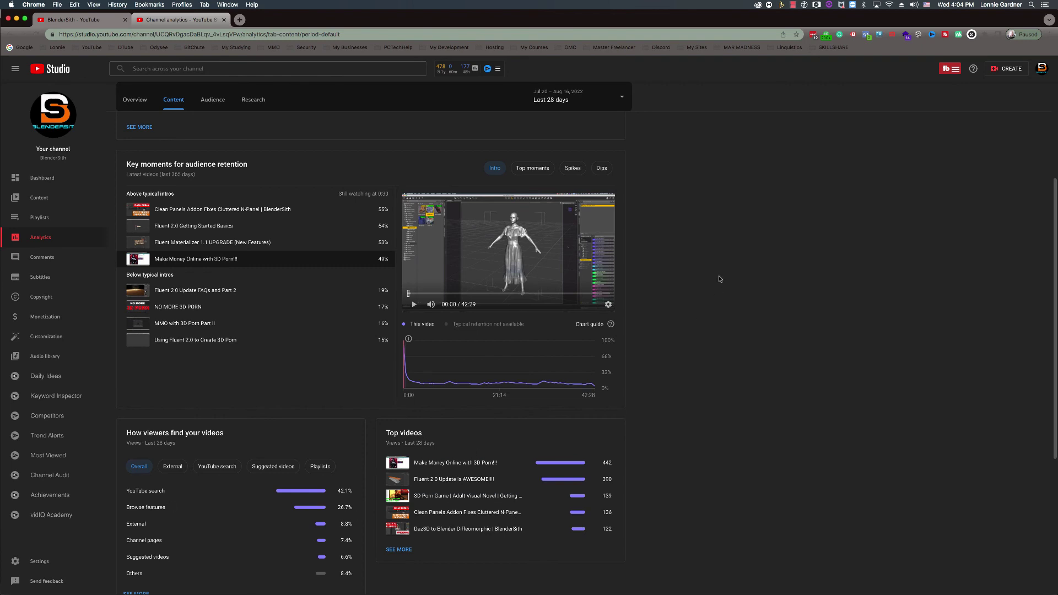
scroll(728, 303, up, 1)
scroll(728, 303, up, 1)
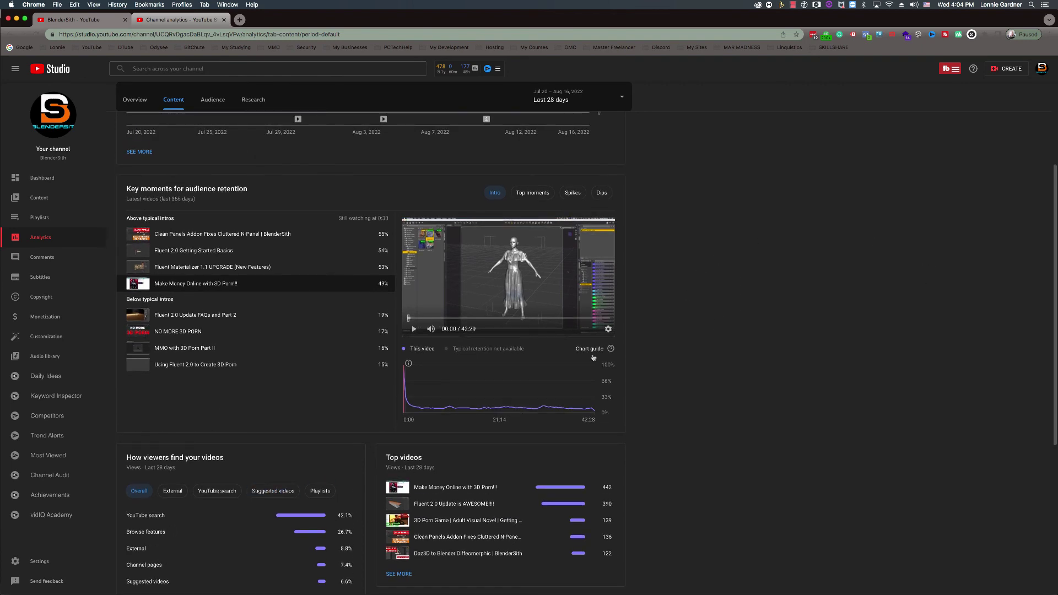
mouse_move(425, 408)
click(449, 410)
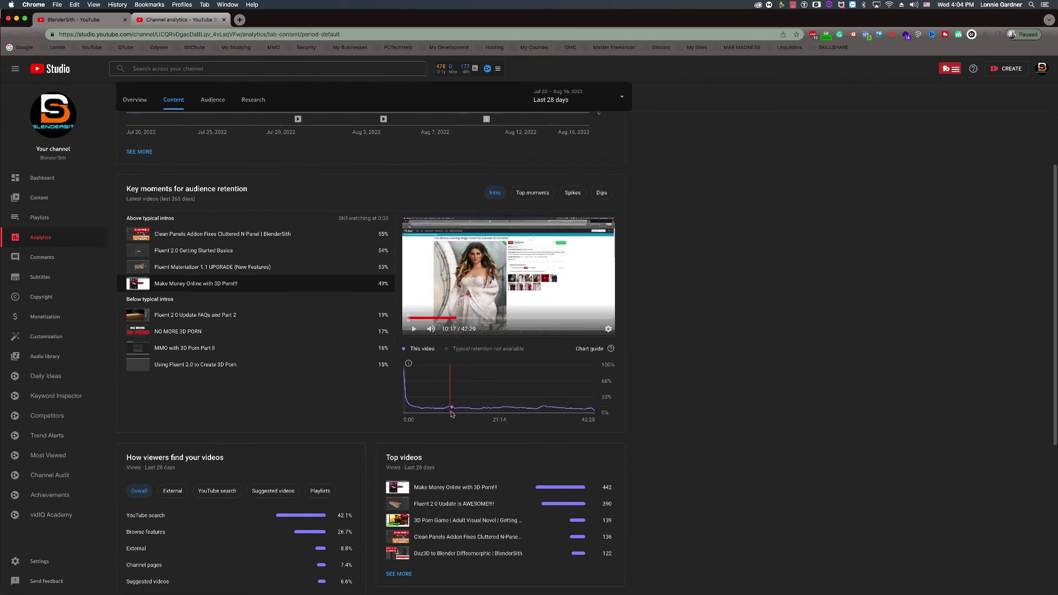
click(543, 409)
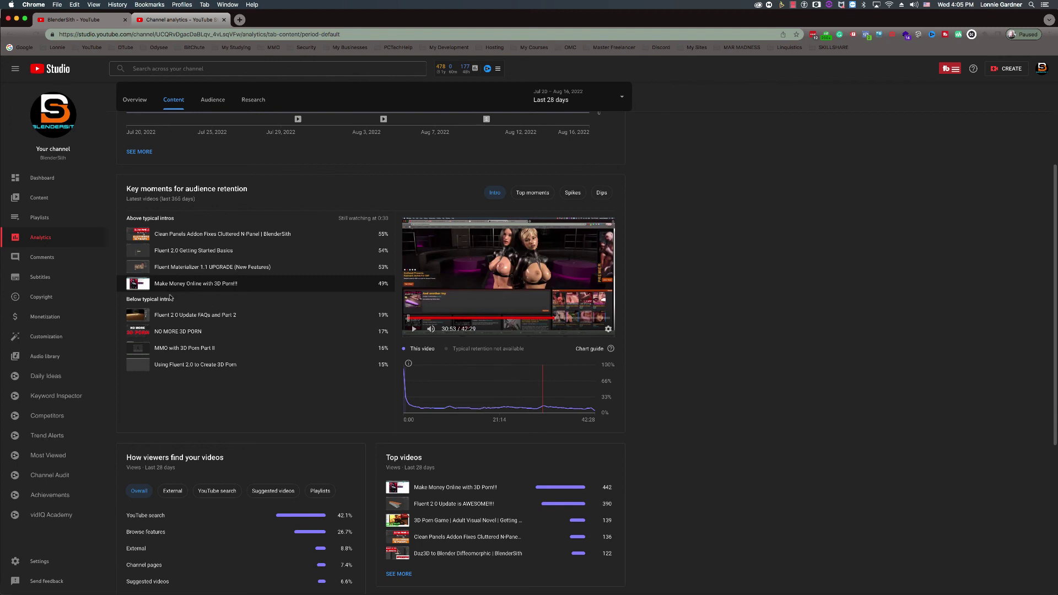
Step: Compare other videos' retention, settle on Fluent 2.0 Getting Started Basics, and jump to 6:37 and 16:08
click(178, 331)
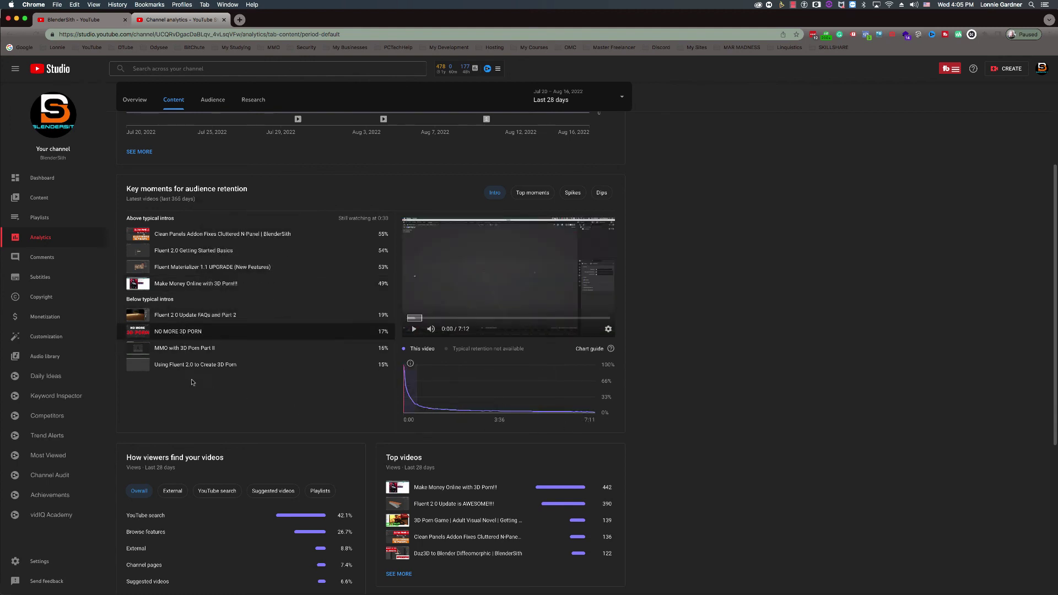
click(185, 348)
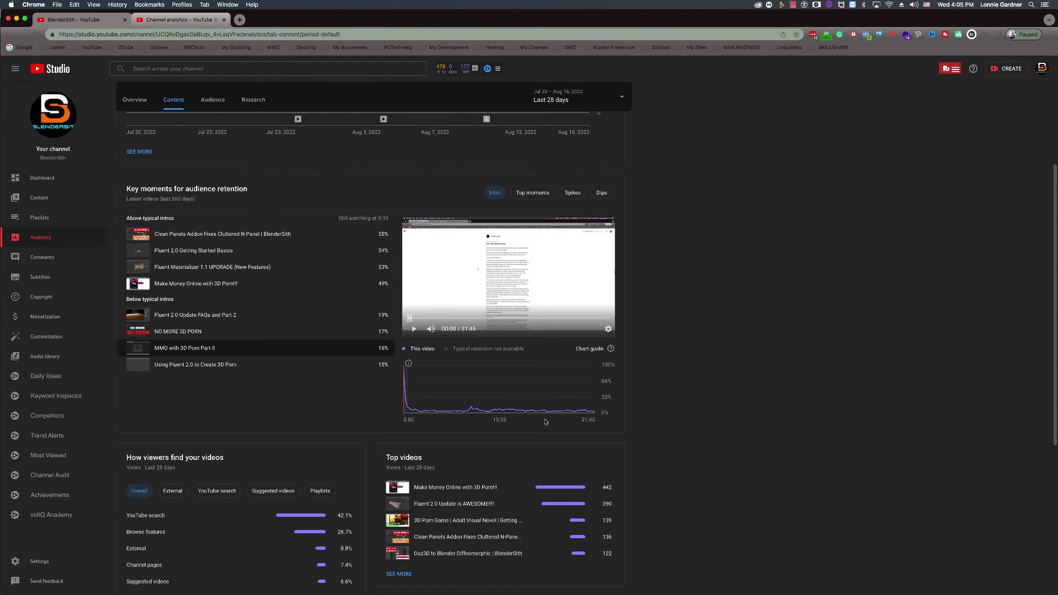
click(187, 315)
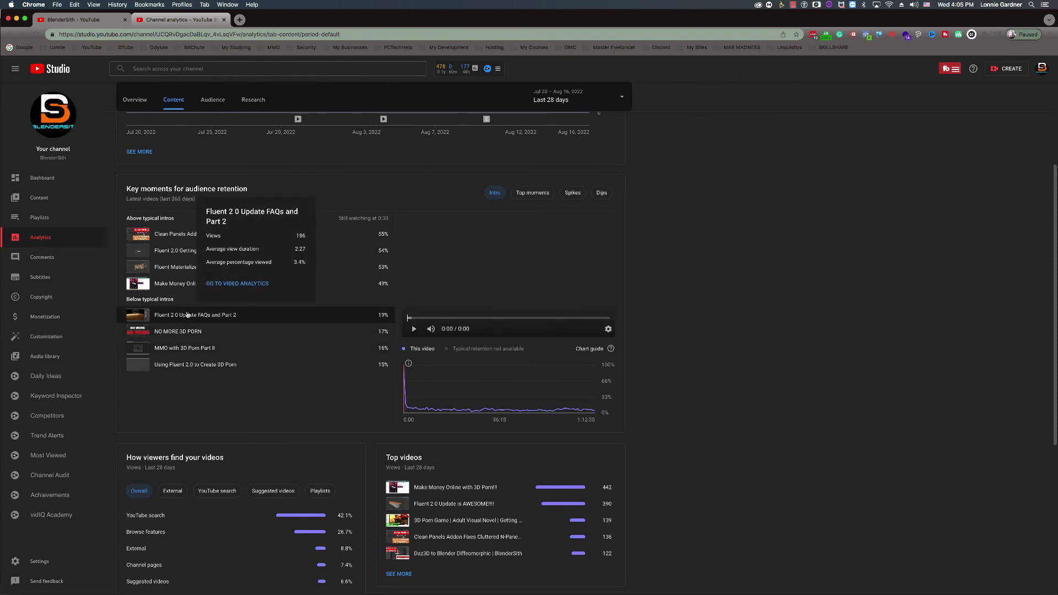
click(175, 253)
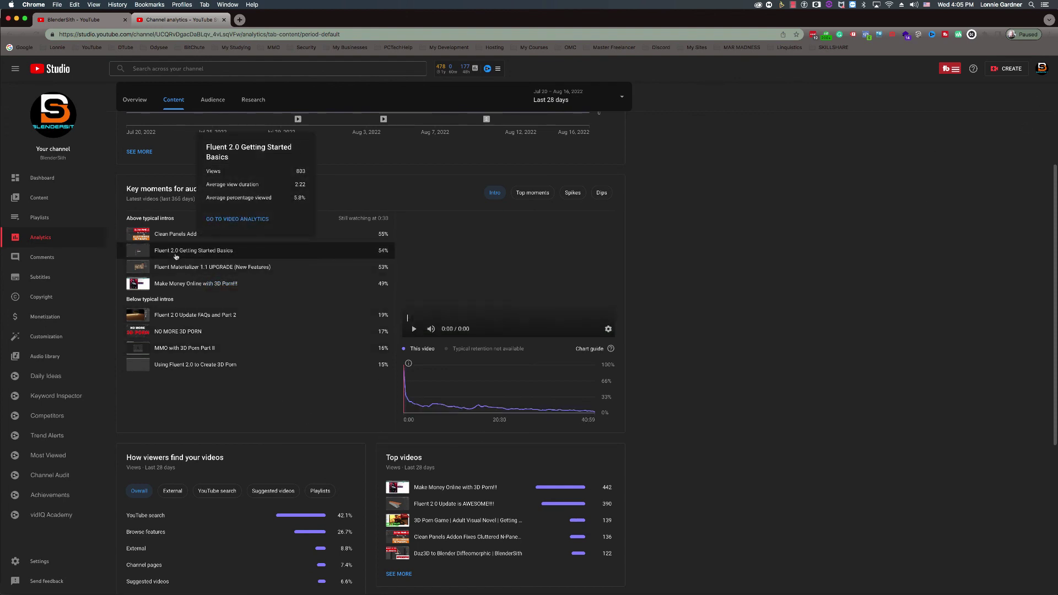
mouse_move(434, 411)
click(434, 411)
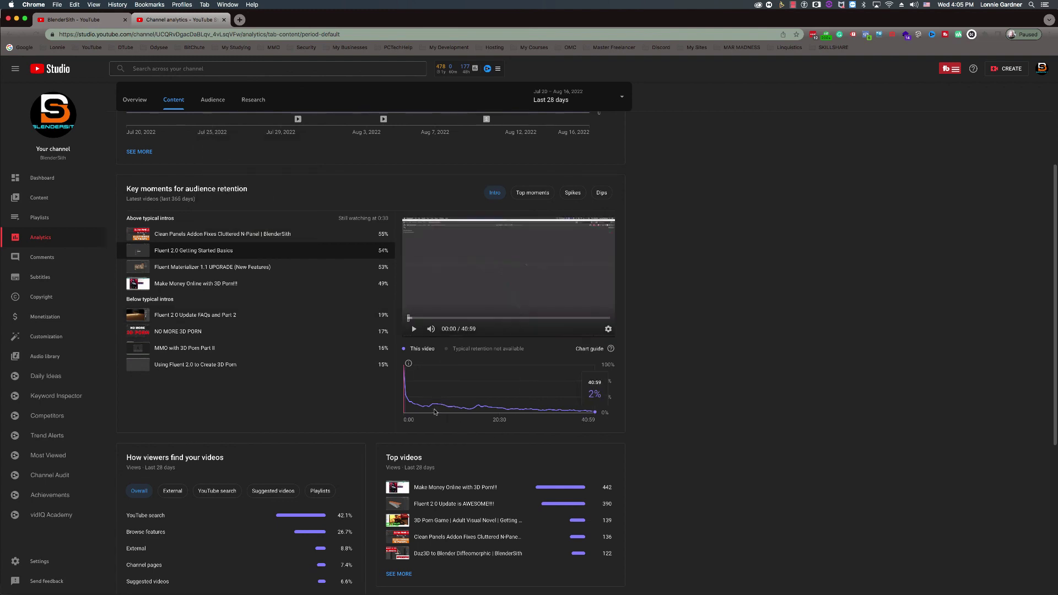
click(478, 410)
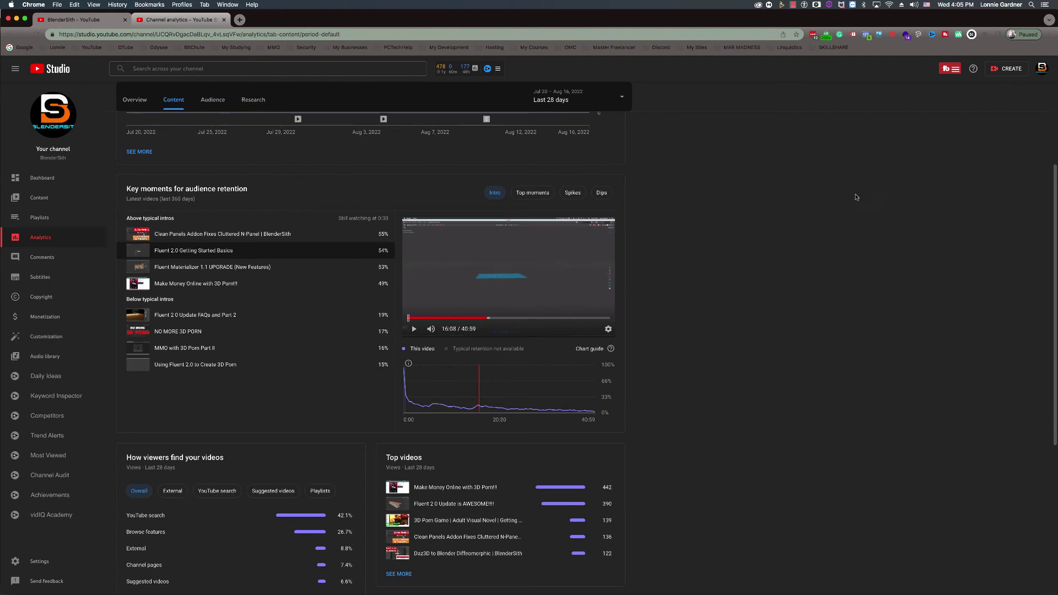
scroll(499, 168, down, 4)
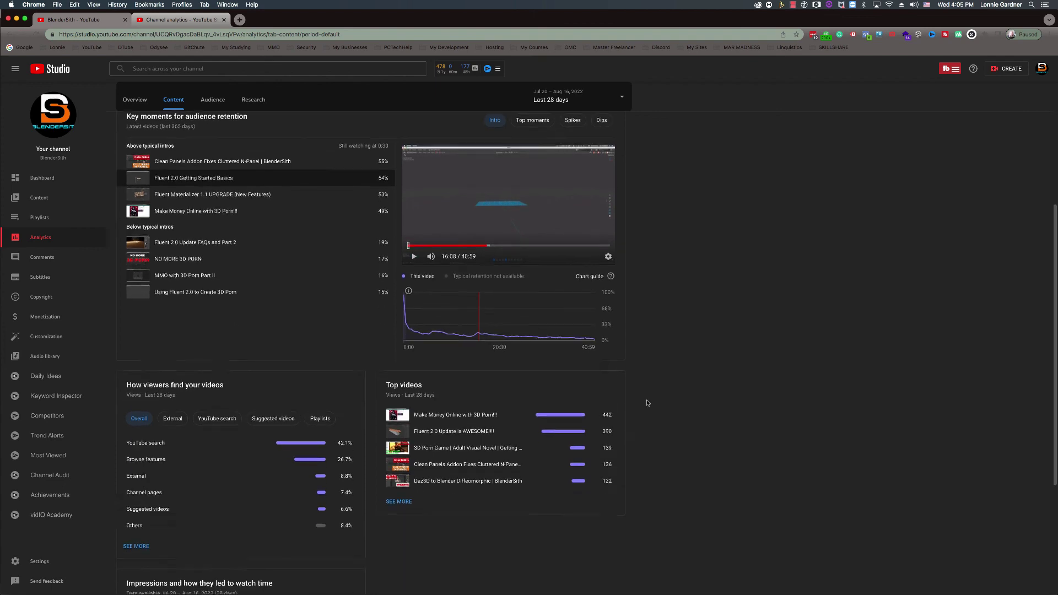
scroll(755, 337, down, 1)
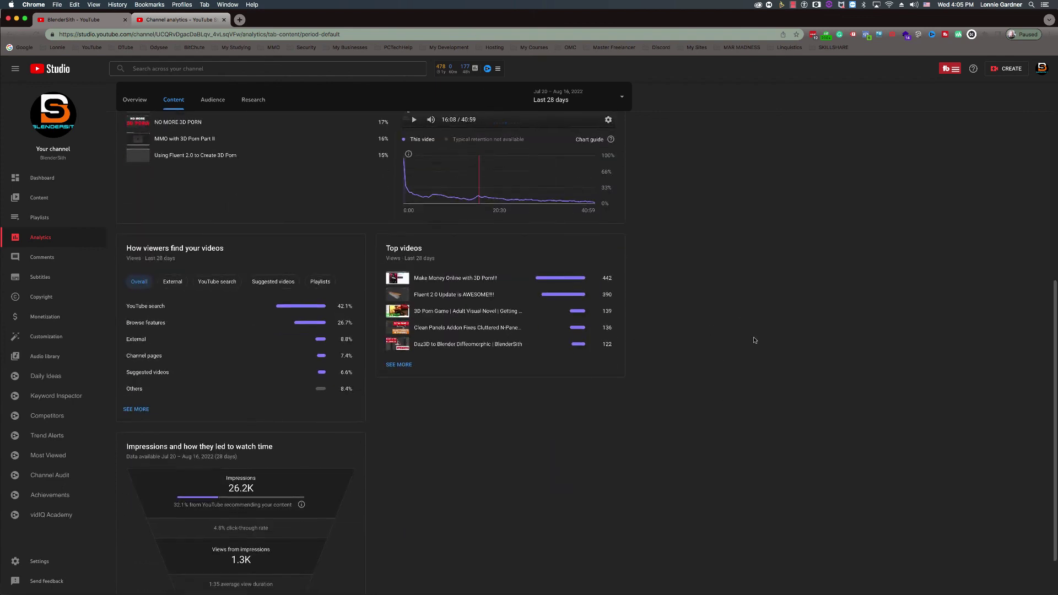
scroll(740, 283, up, 4)
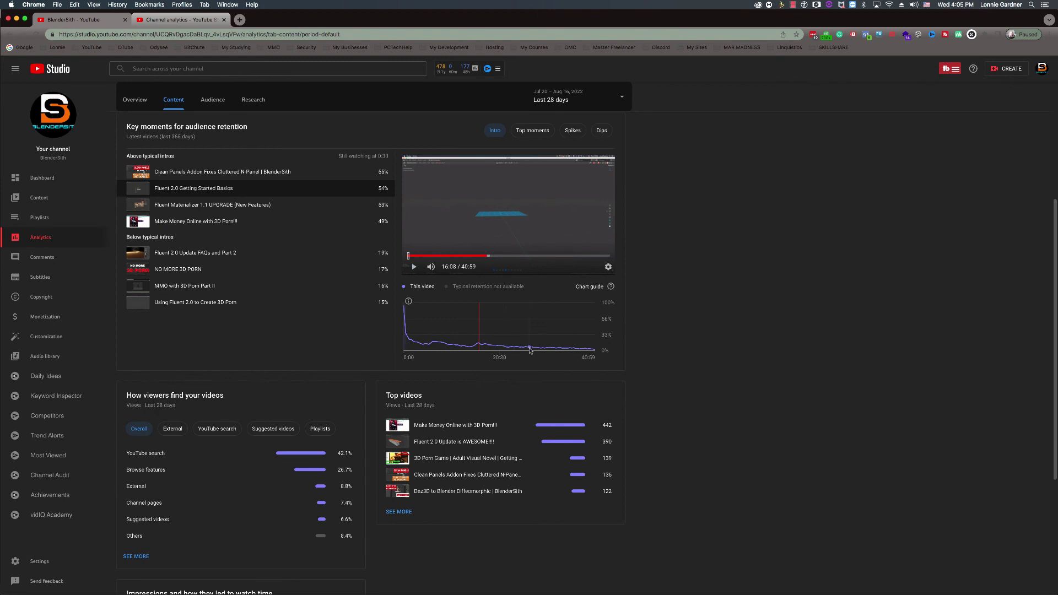
mouse_move(555, 348)
scroll(785, 291, up, 4)
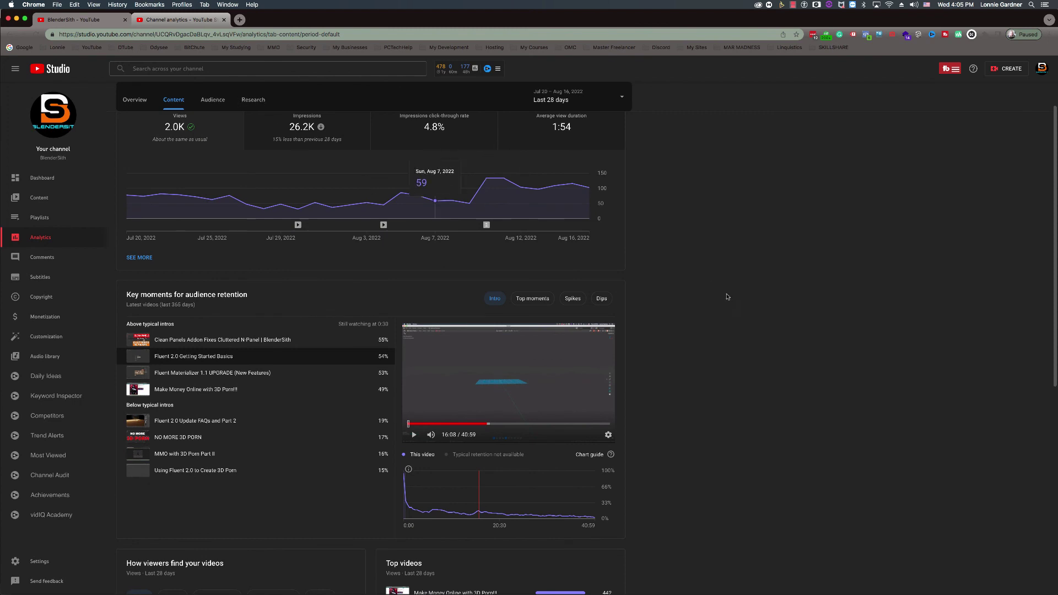
scroll(739, 302, down, 3)
scroll(739, 302, down, 3)
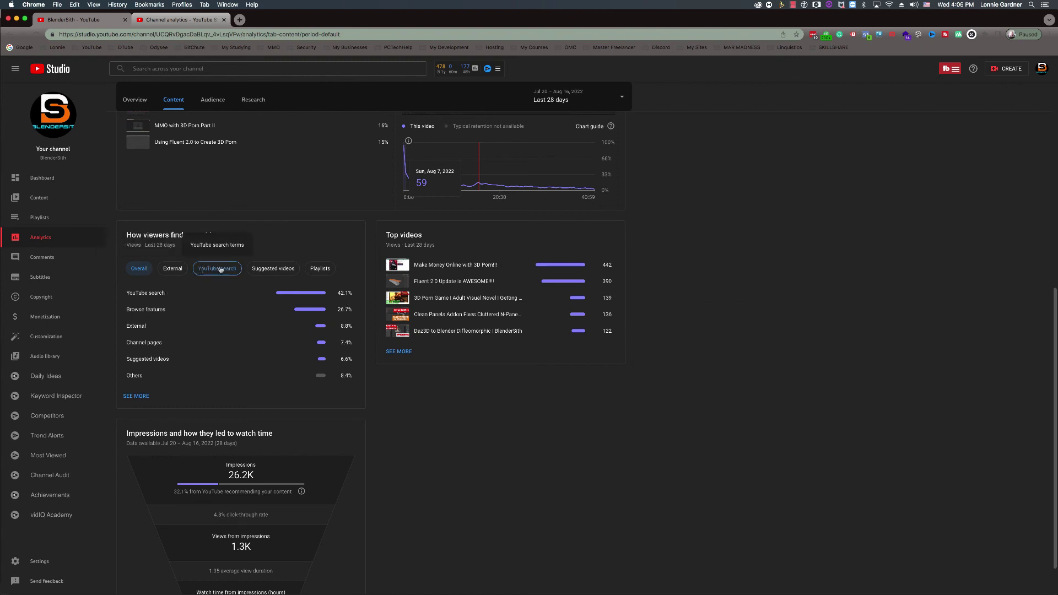
Step: Cycle the traffic-source card through External, YouTube search and Suggested videos
click(172, 269)
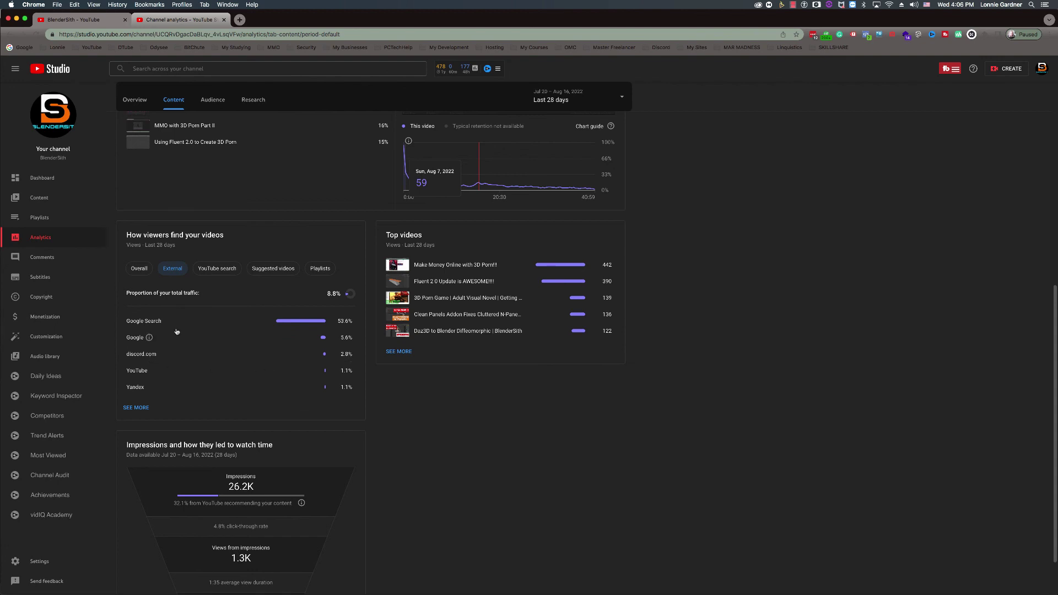
click(226, 270)
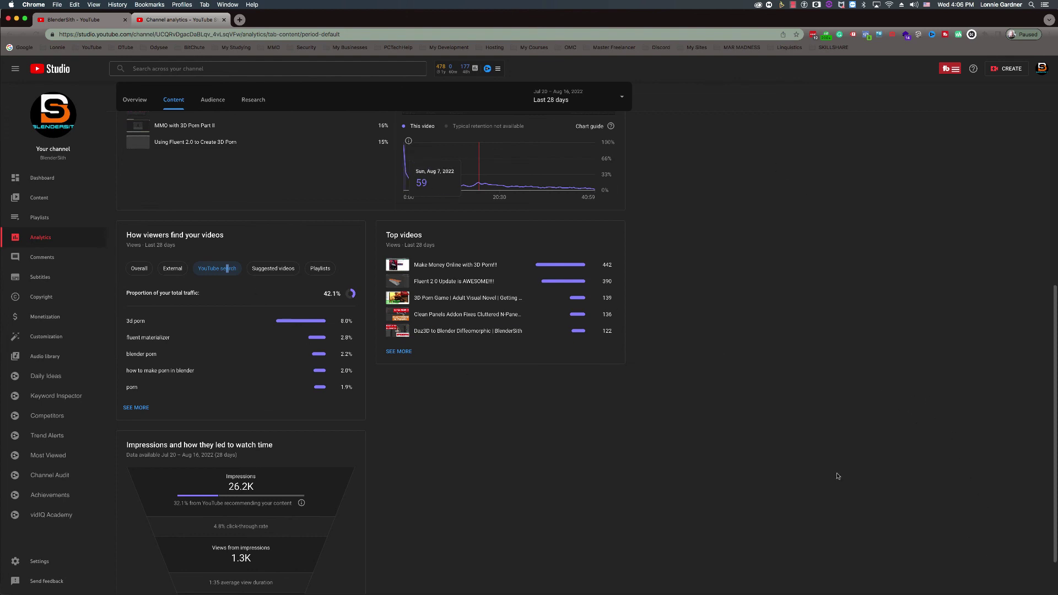
click(277, 269)
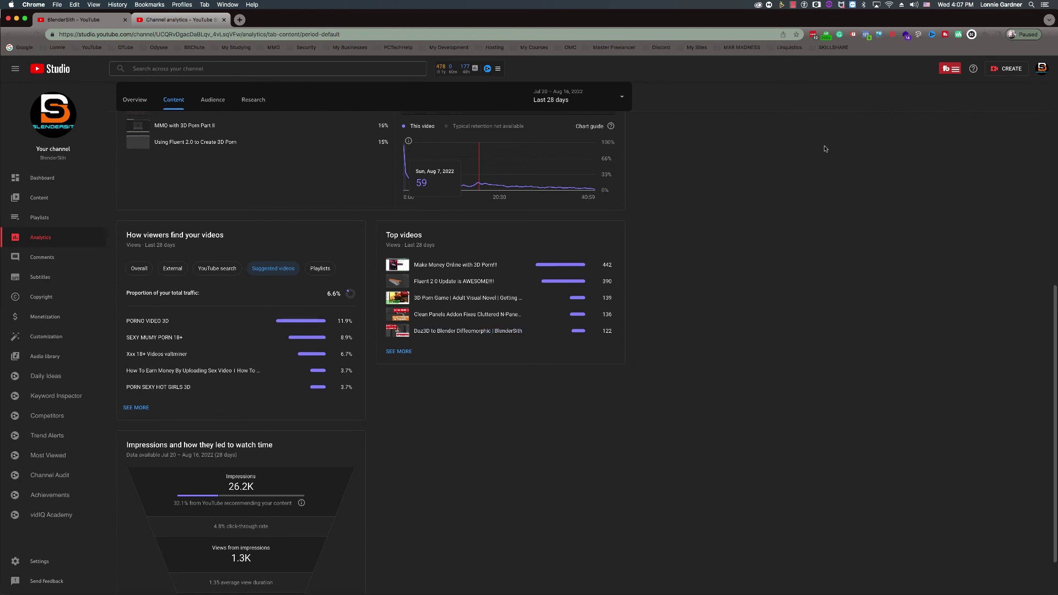
Step: Return to the top of the analytics and switch to the BlenderSith - YouTube browser tab
scroll(801, 226, up, 7)
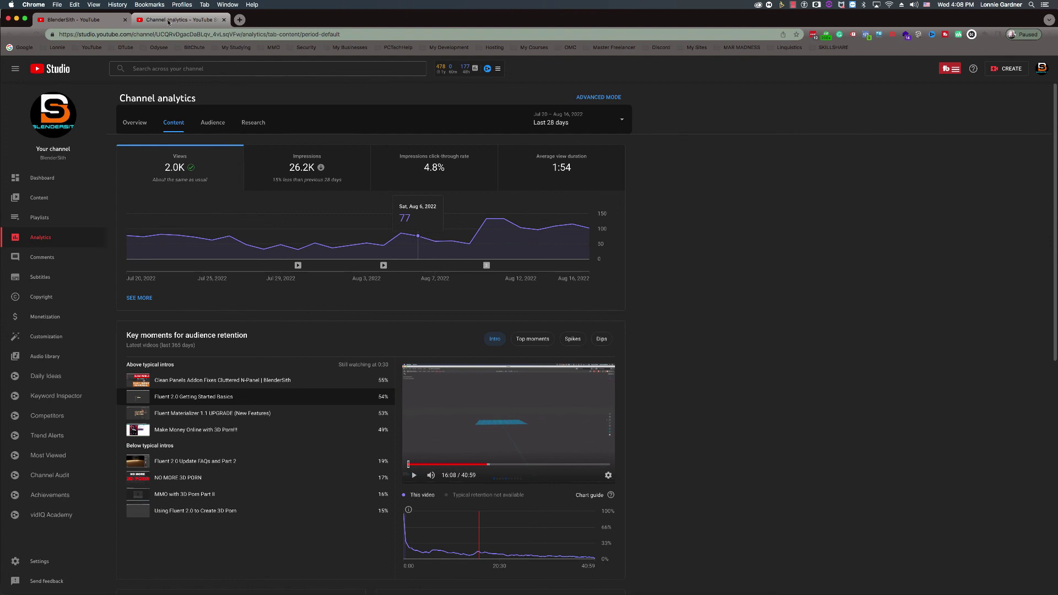
click(83, 20)
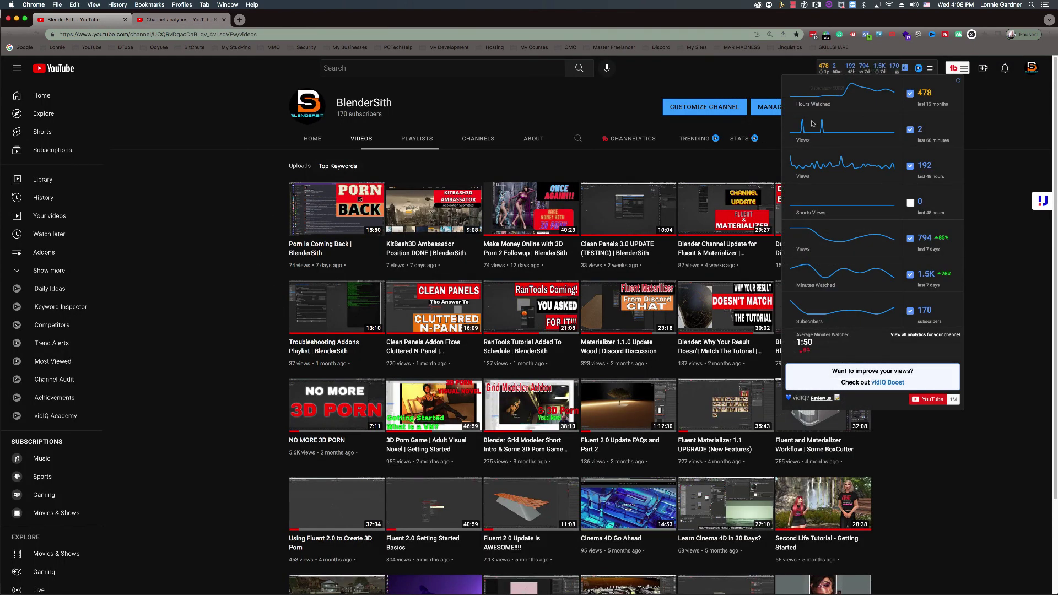
Step: View the channel's About section, go back to VIDEOS, and show the account's notifications
click(533, 139)
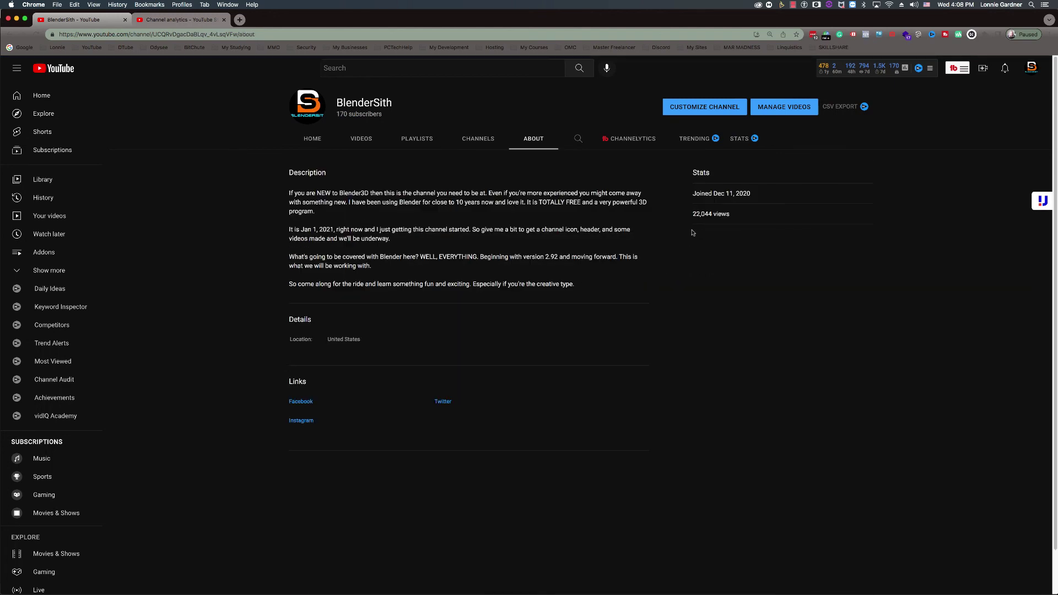
click(359, 140)
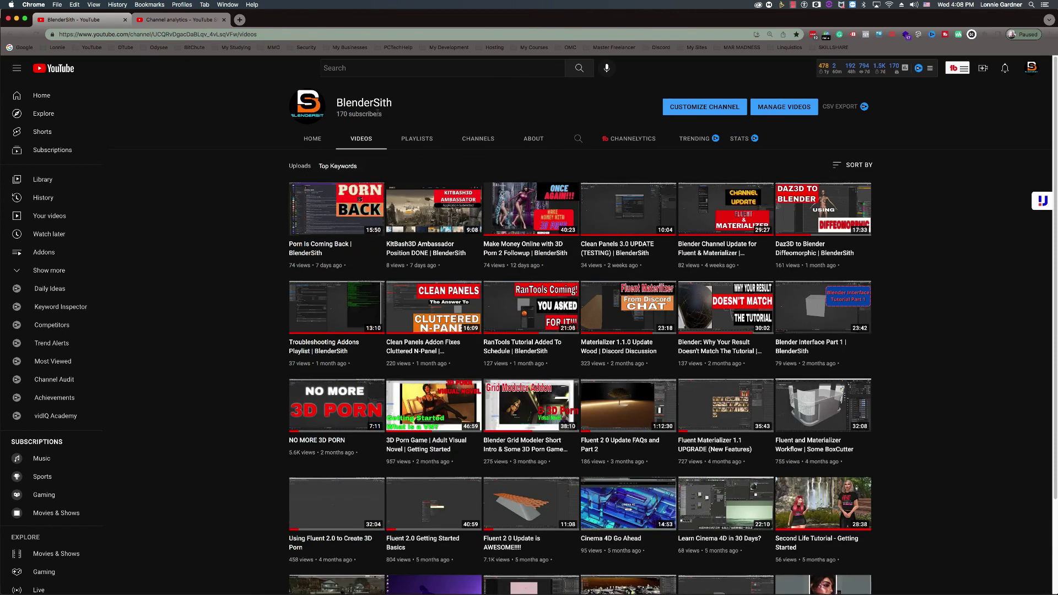
click(1005, 69)
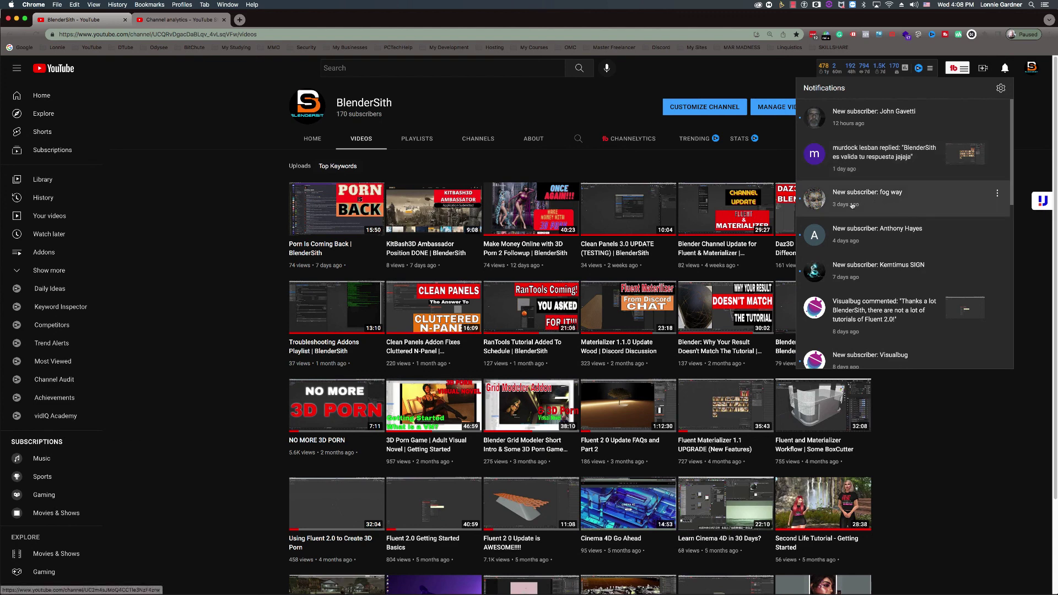
Step: Dismiss the notifications panel so the BlenderSith Videos grid is fully visible
click(195, 215)
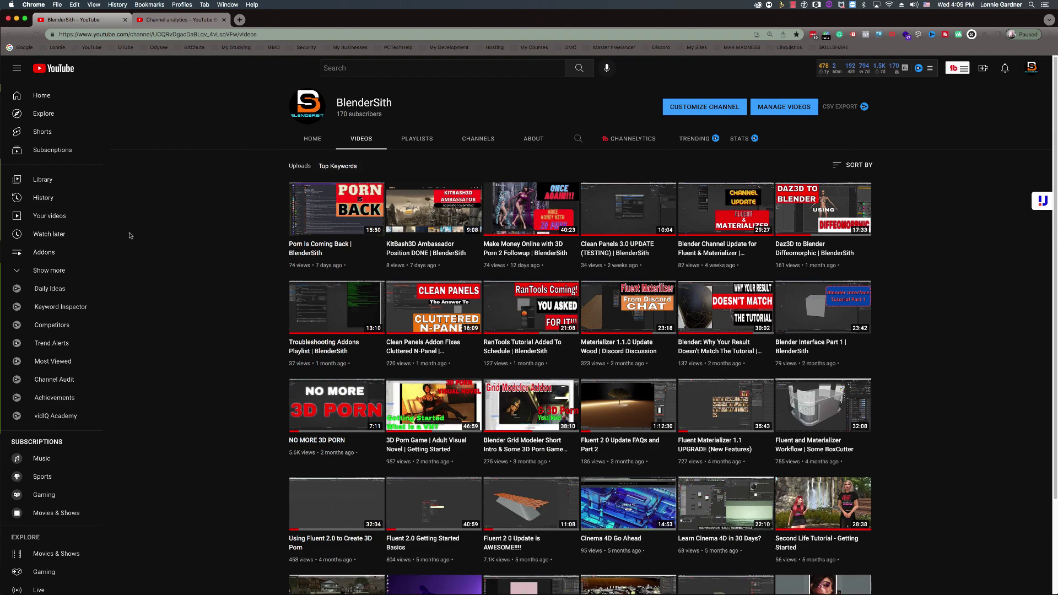
scroll(160, 259, down, 5)
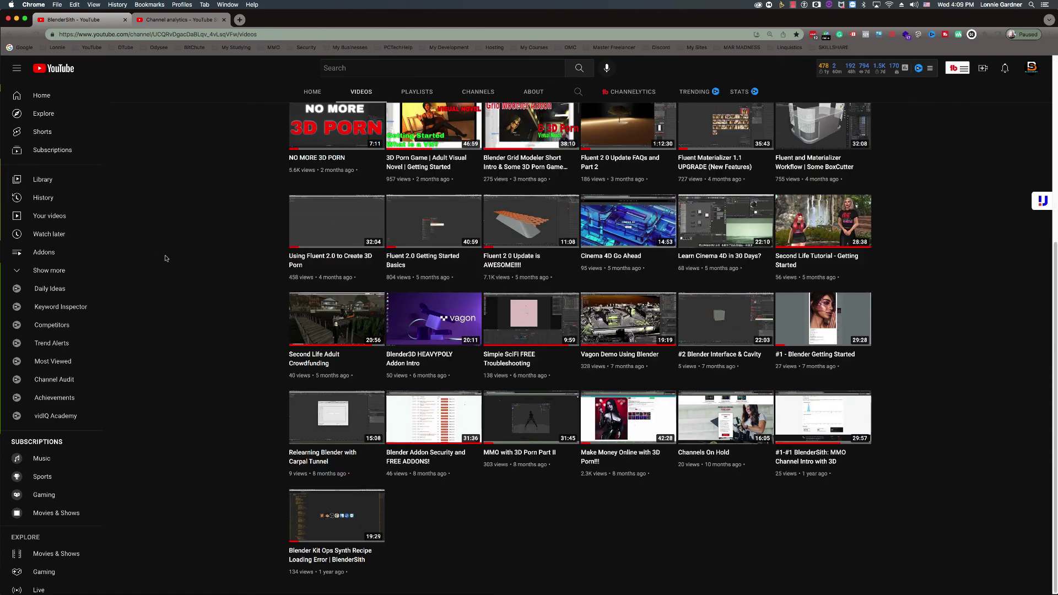
scroll(166, 257, up, 5)
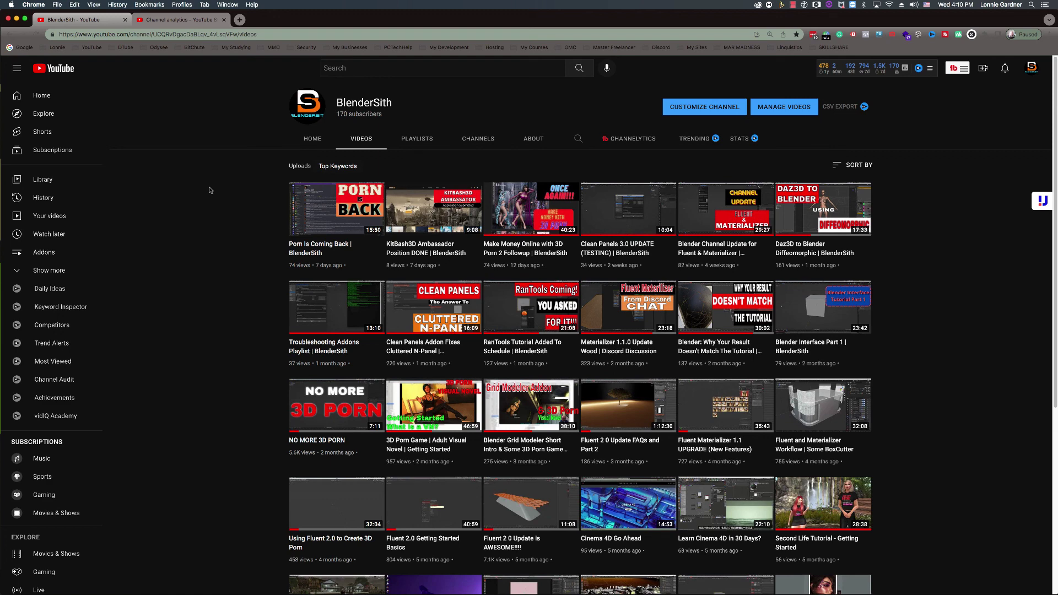
scroll(222, 208, down, 5)
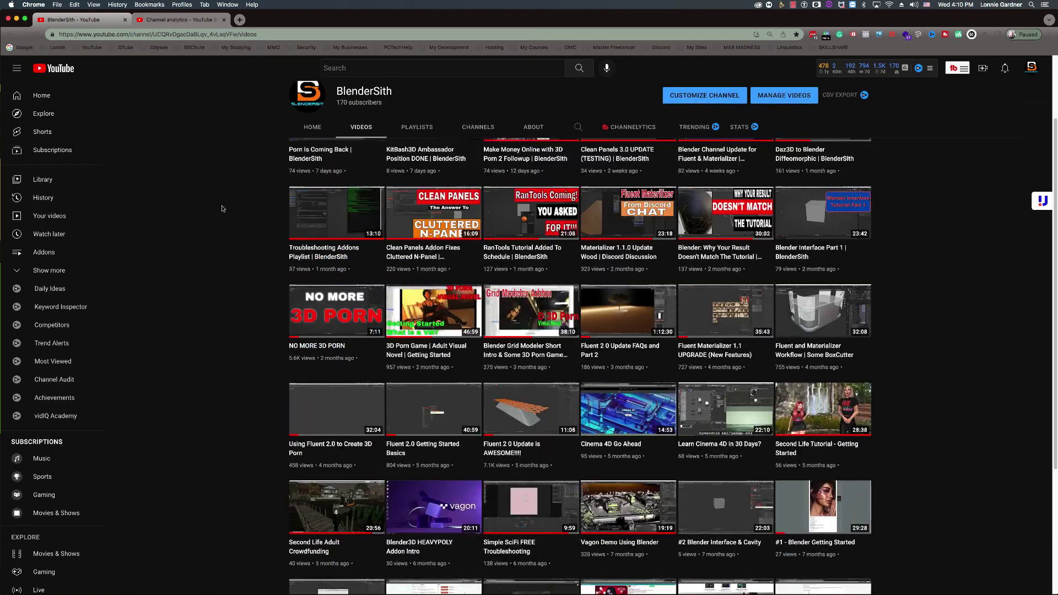
scroll(222, 208, up, 5)
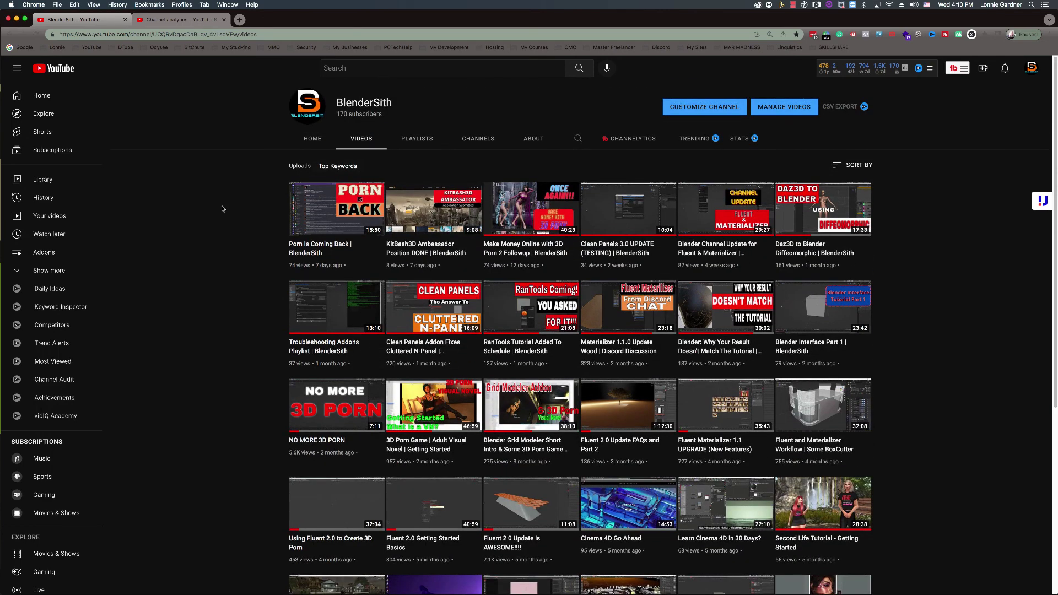